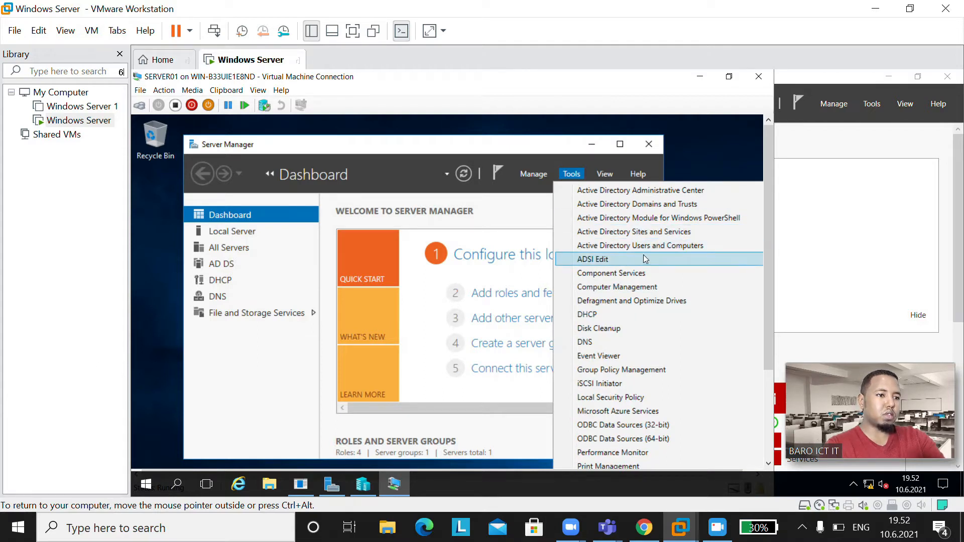
Step: Open Active Directory Users and Computers from Server Manager's Tools menu
click(660, 245)
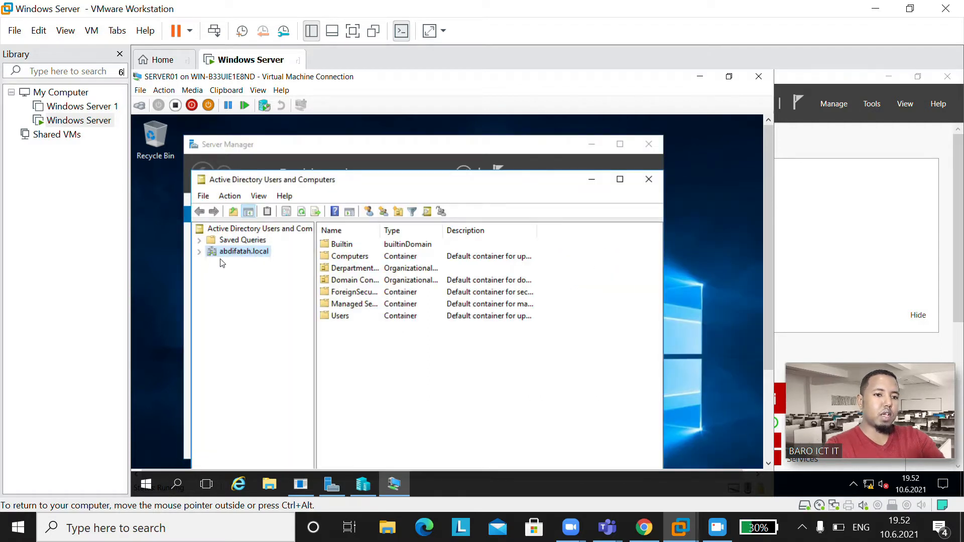
Step: Start a new organizational unit under the abdifatah.local domain with deletion protection off
right_click(253, 253)
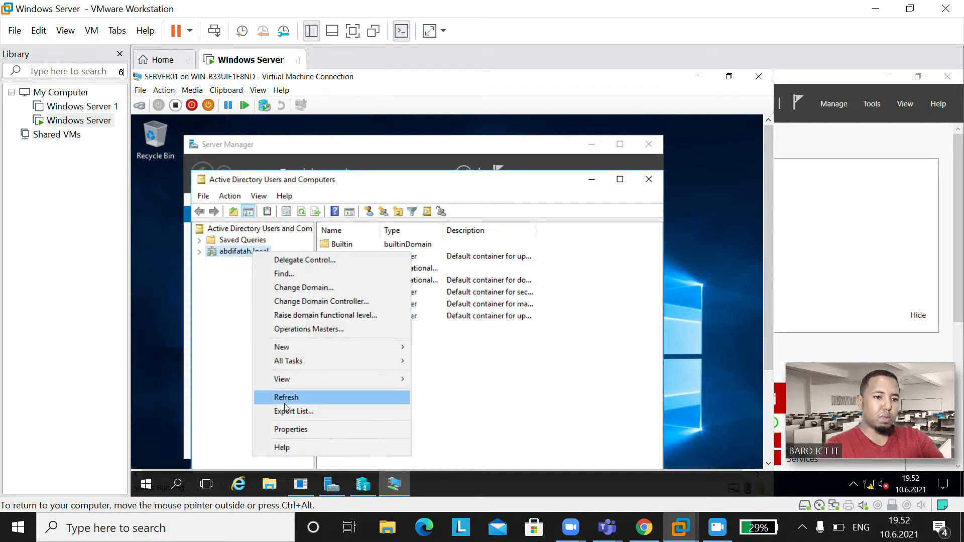
mouse_move(340, 348)
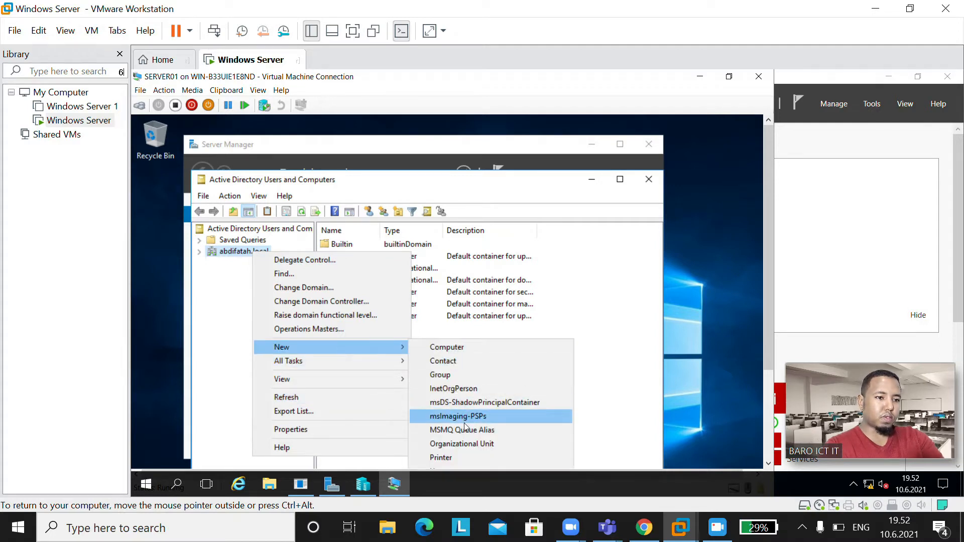
click(458, 444)
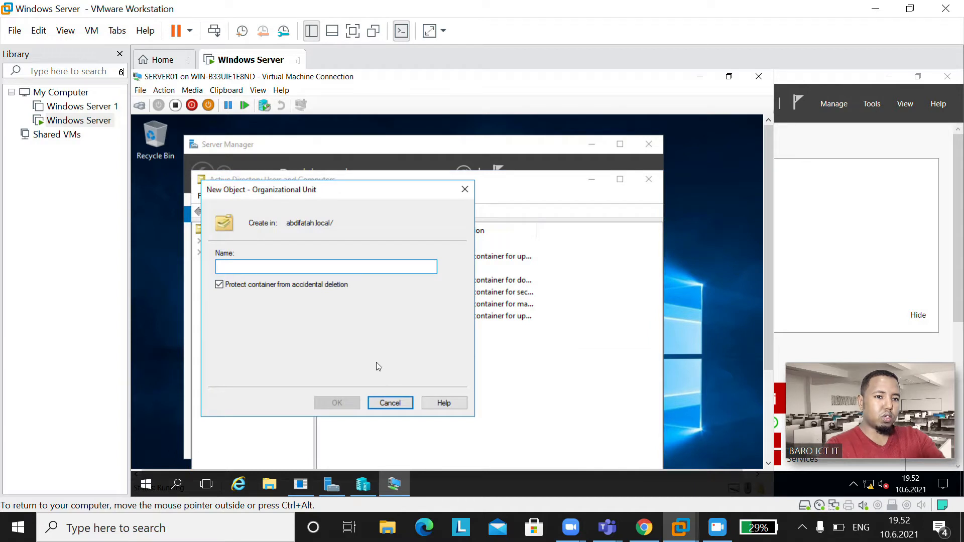
click(220, 284)
Step: Name the new OU 'abdifatah.local' and create it in the domain root
click(283, 269)
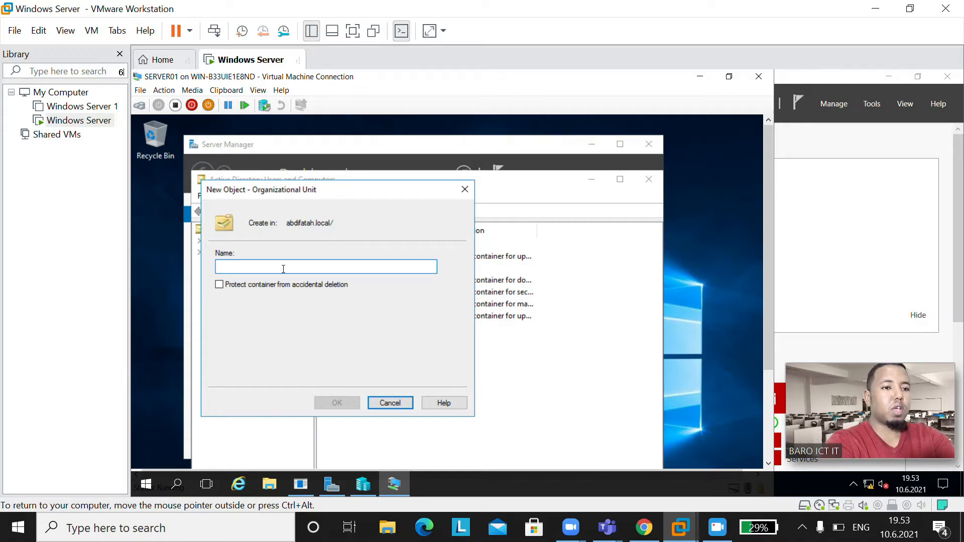
text(abdifatah)
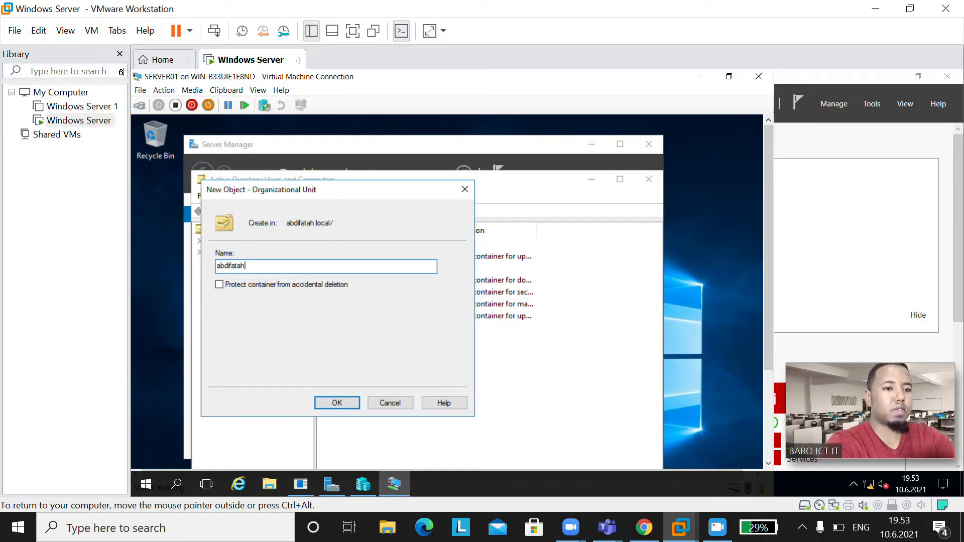
text(.local)
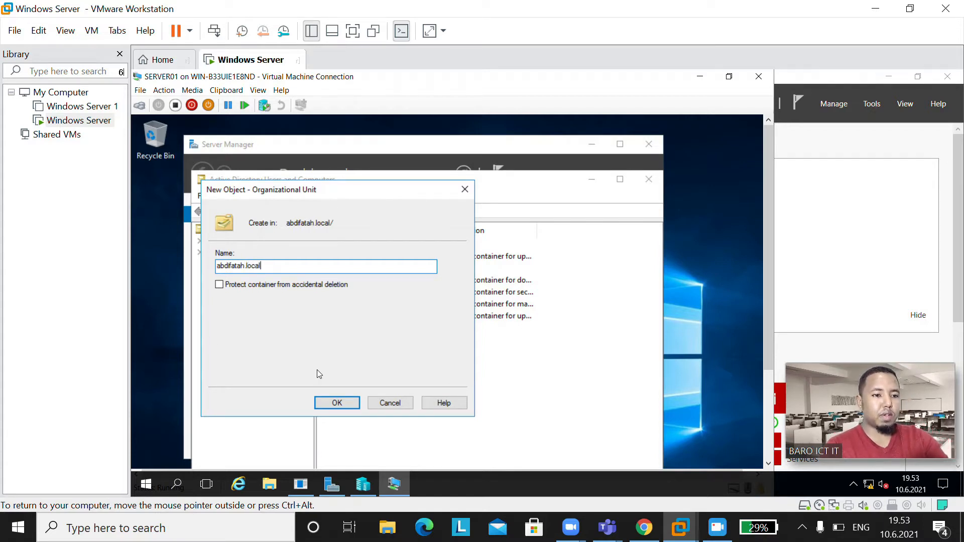
click(333, 402)
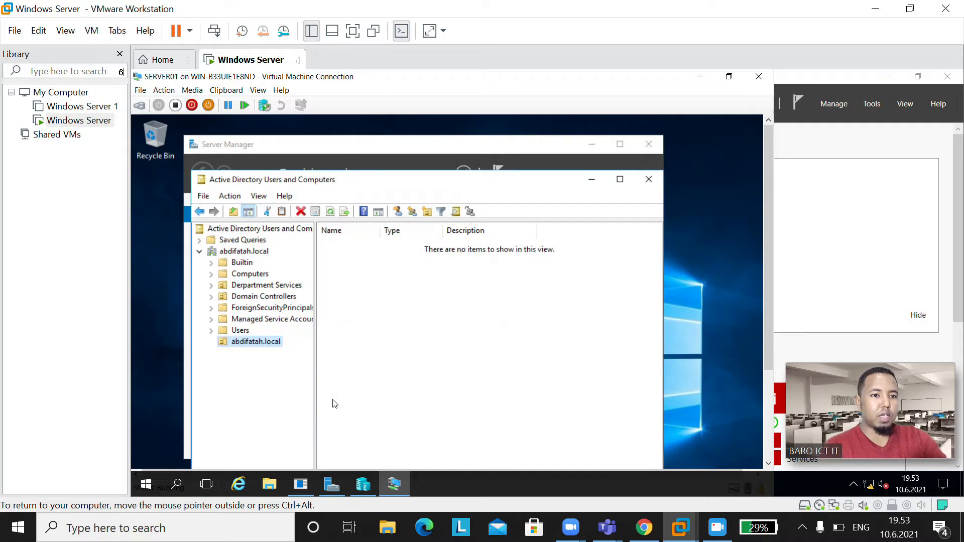
right_click(256, 343)
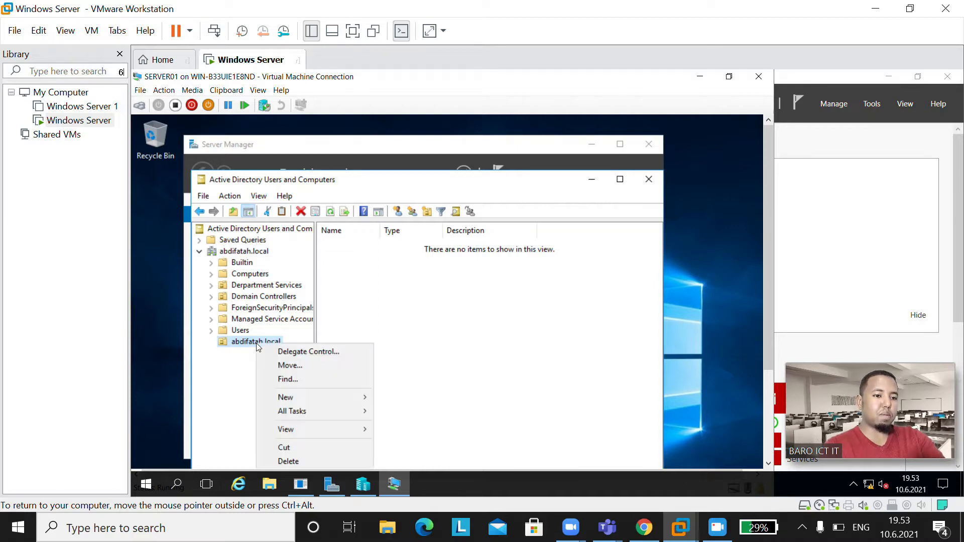
mouse_move(283, 396)
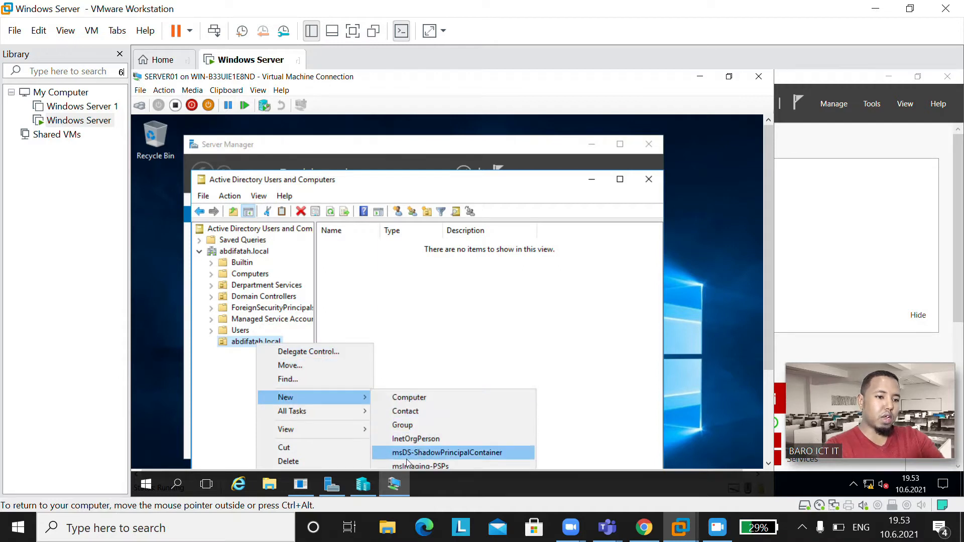
click(418, 184)
drag(419, 184, 421, 151)
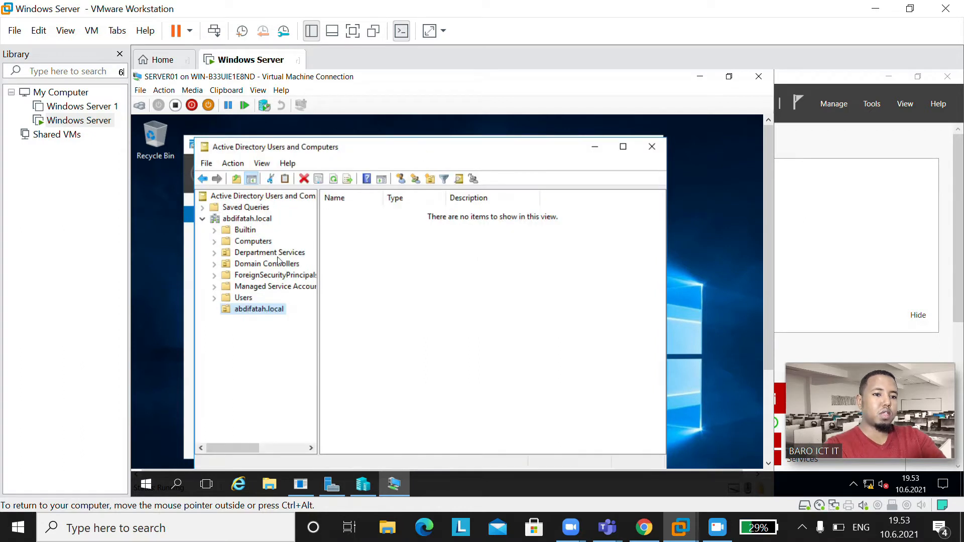
right_click(257, 308)
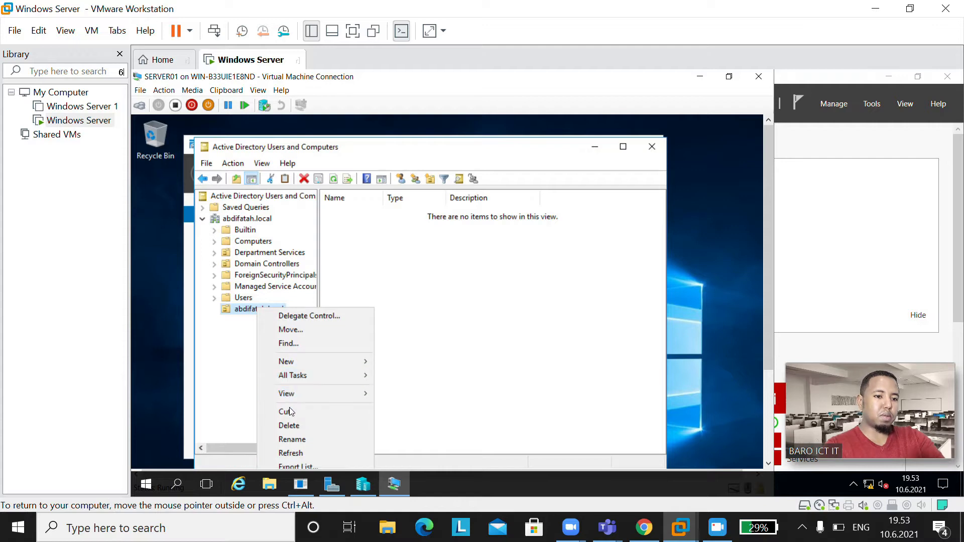
mouse_move(310, 394)
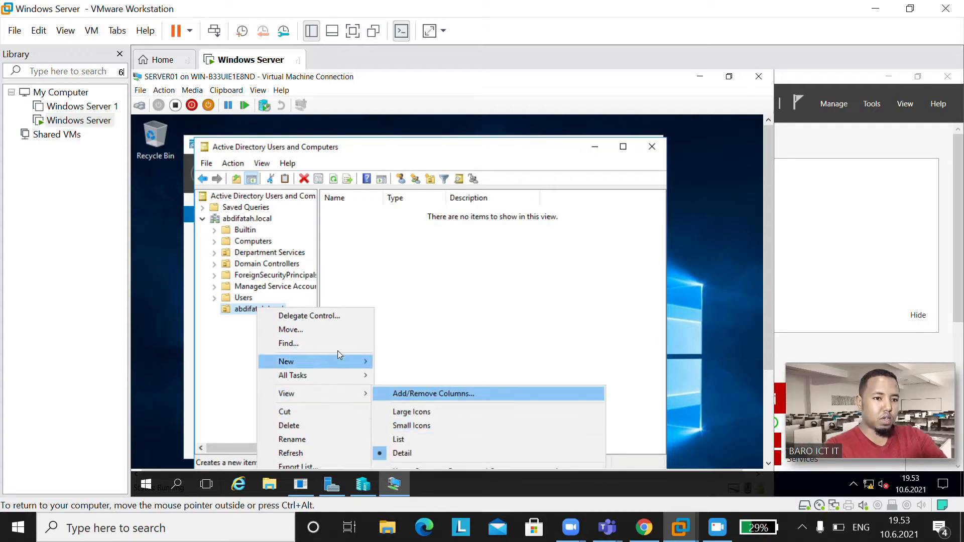
mouse_move(336, 363)
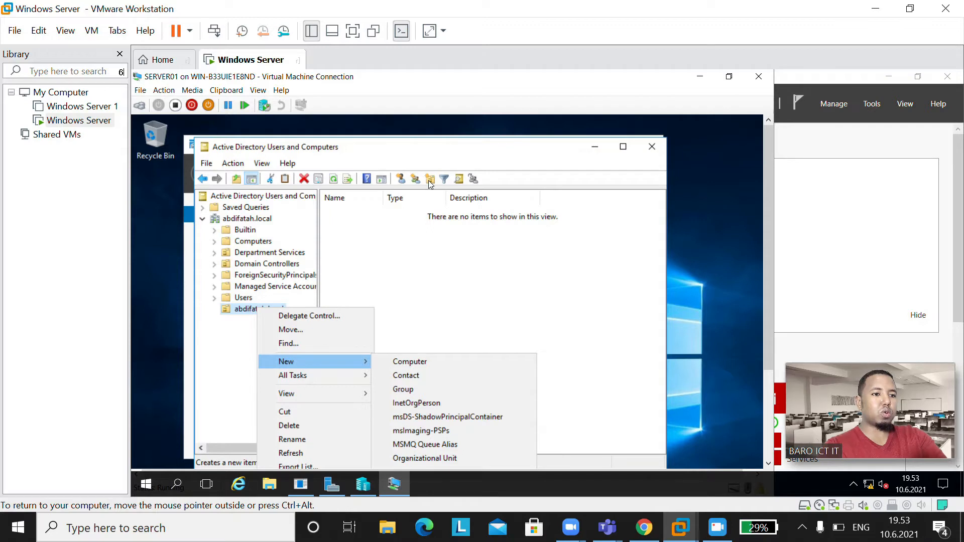
click(415, 238)
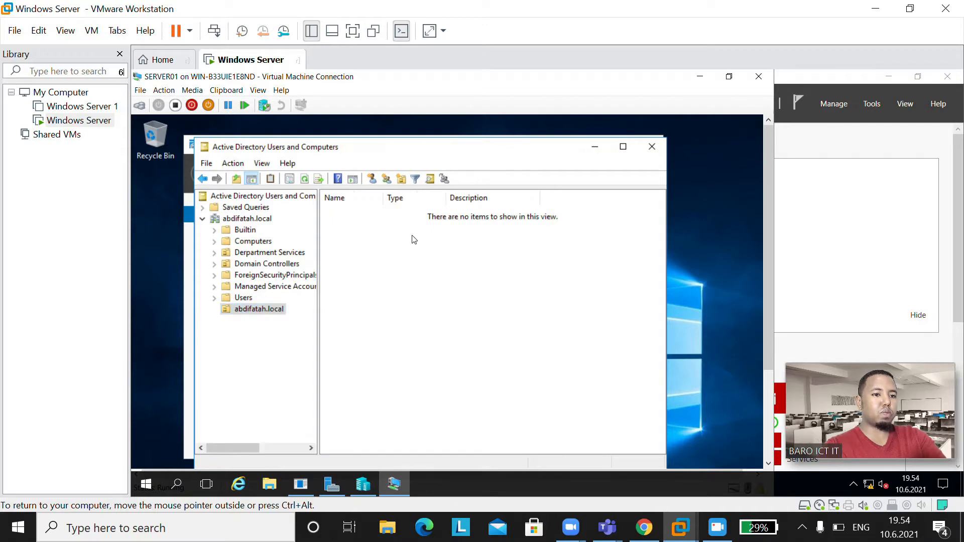
click(276, 308)
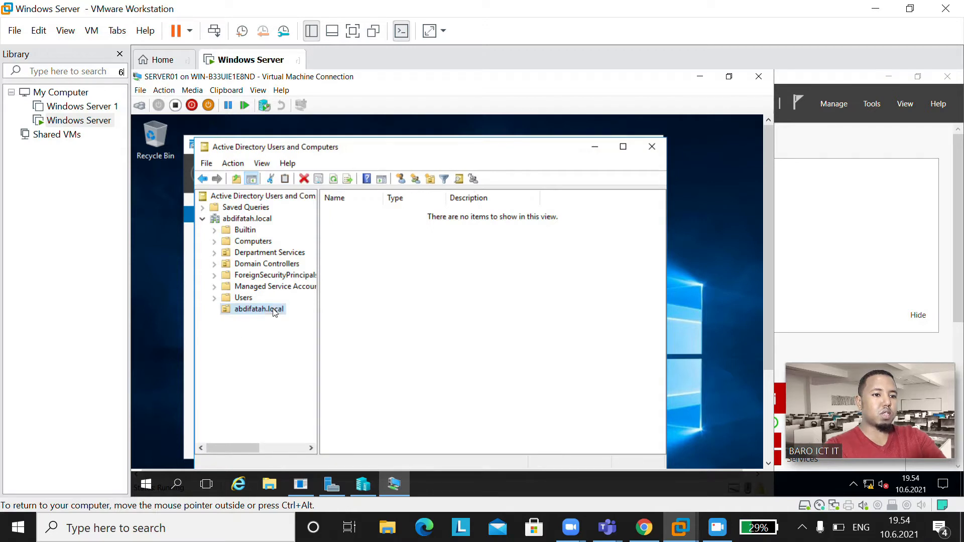
Step: Create an unprotected 'Department Sercies' OU inside the abdifatah.local OU
click(430, 178)
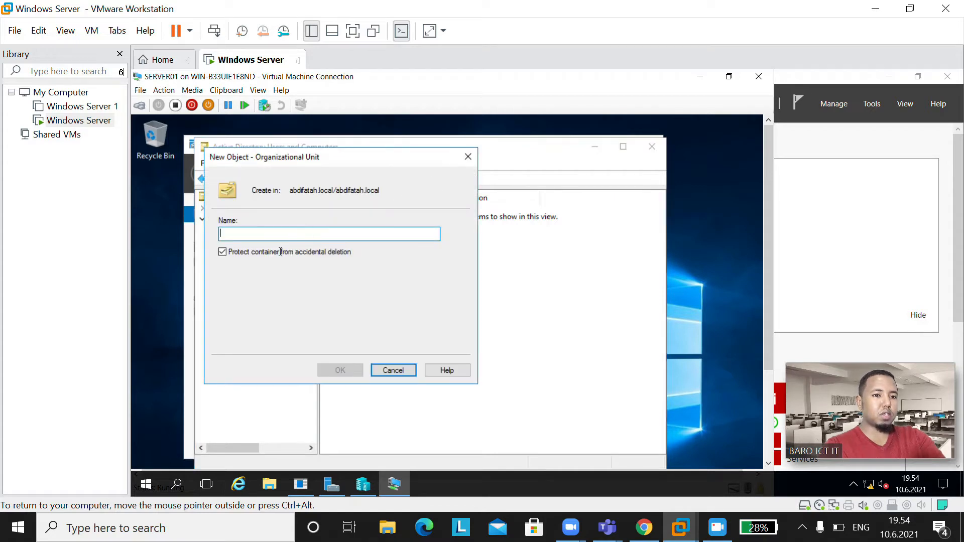
click(278, 257)
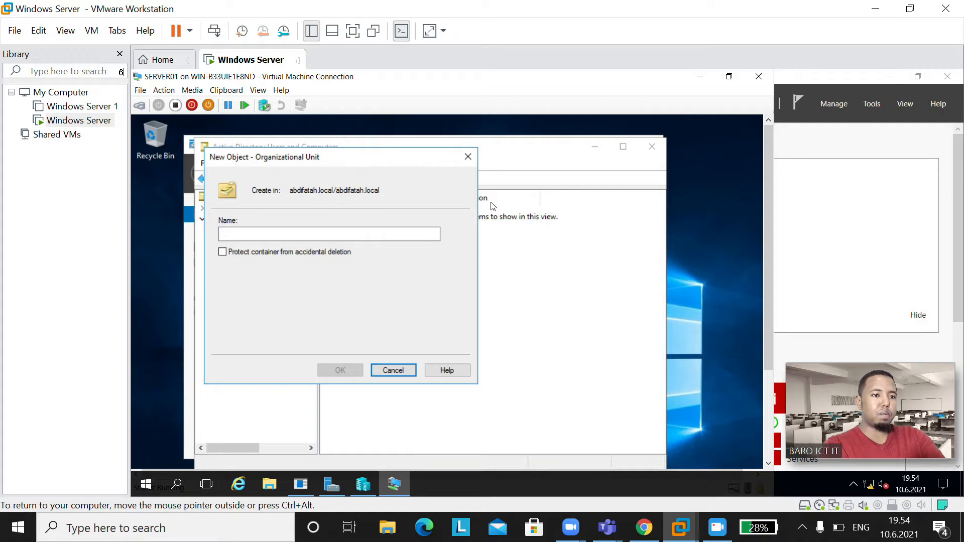
drag(405, 157, 511, 194)
click(392, 273)
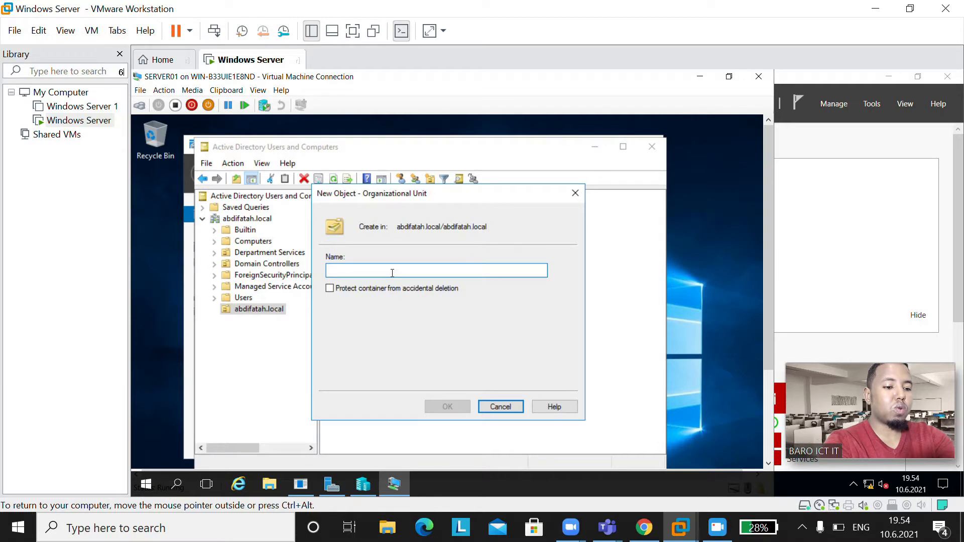
text(Depart)
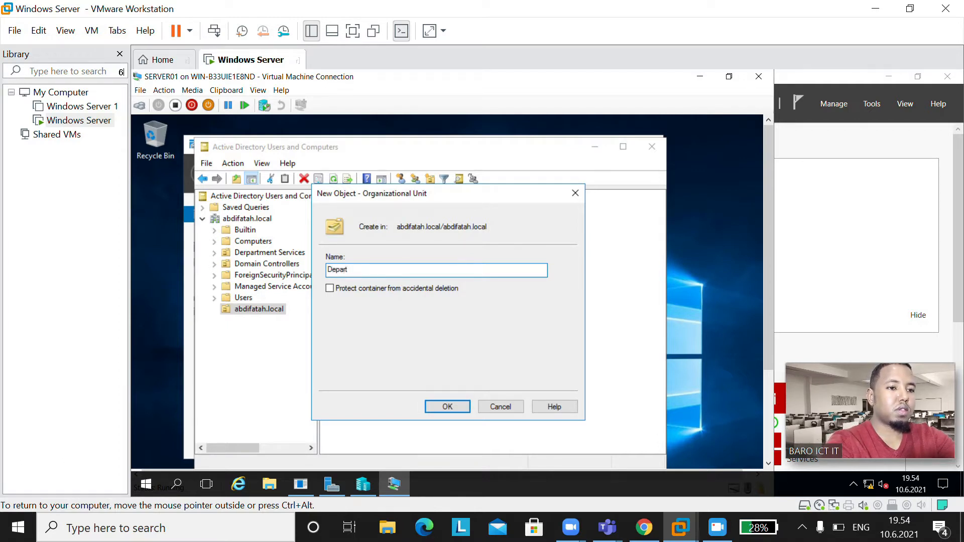
text(ment)
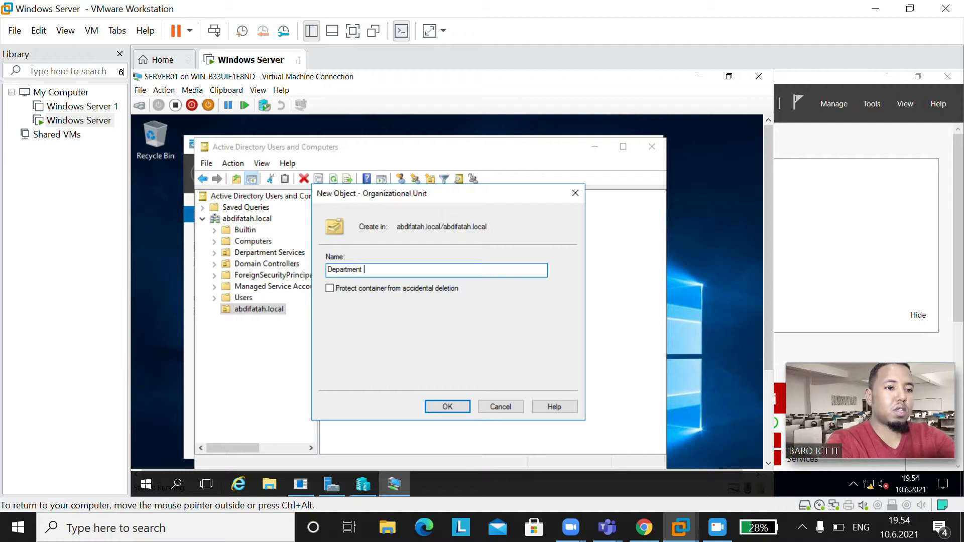
text( SER)
key(BackSpace)
key(BackSpace)
text(ercies)
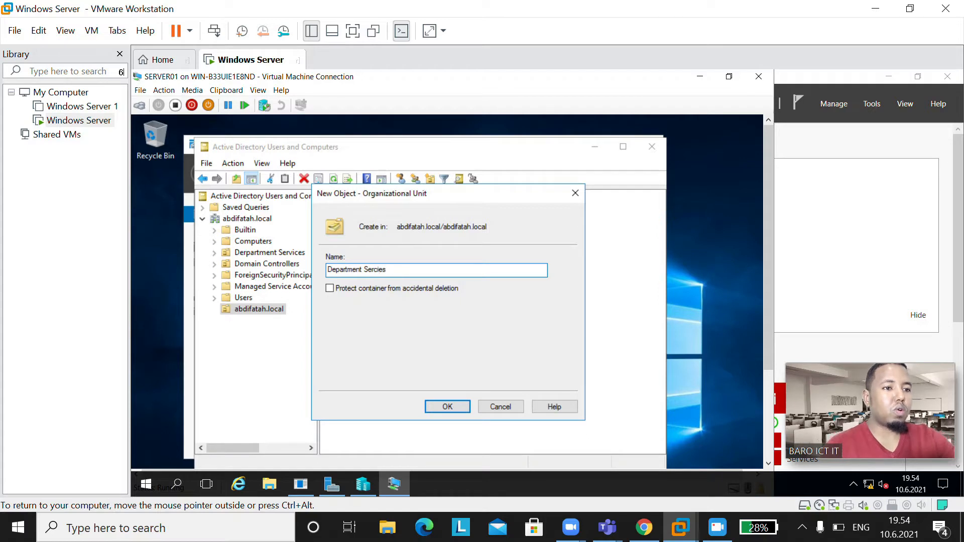
click(448, 406)
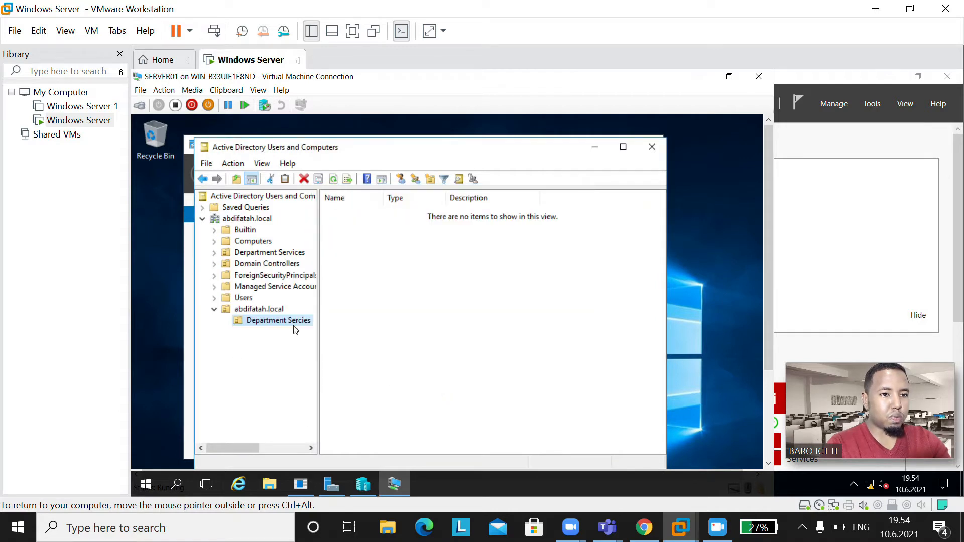
Step: Add an unprotected 'Dejp Administration' OU inside Department Sercies
right_click(265, 312)
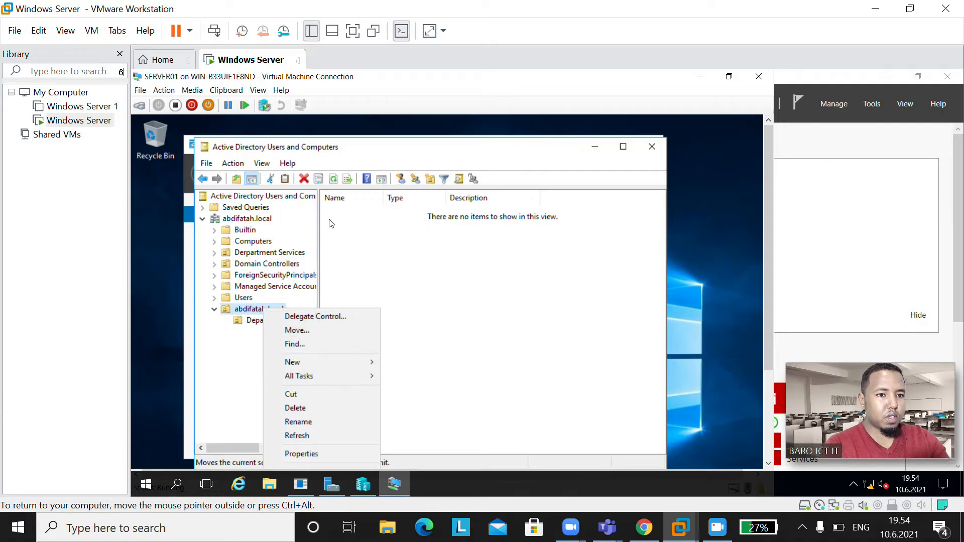
click(430, 180)
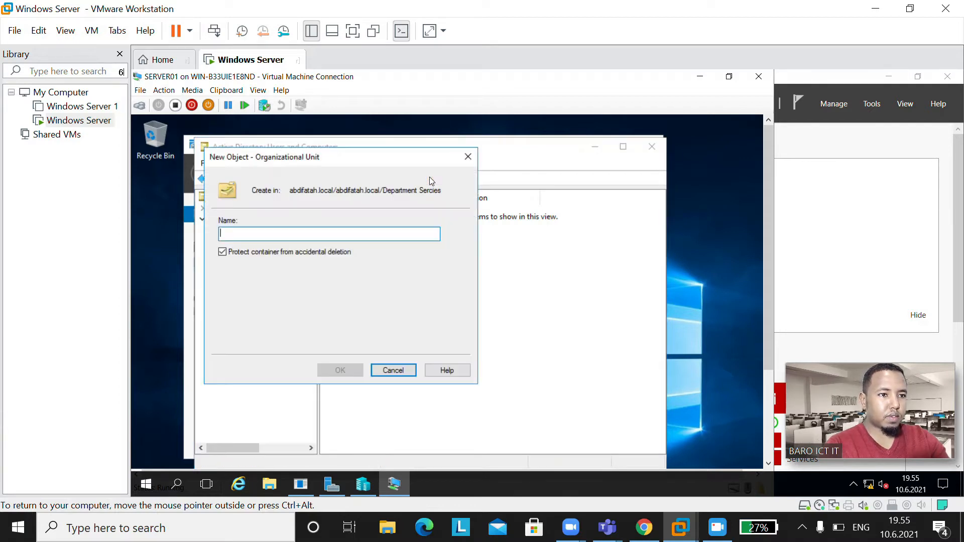
click(297, 252)
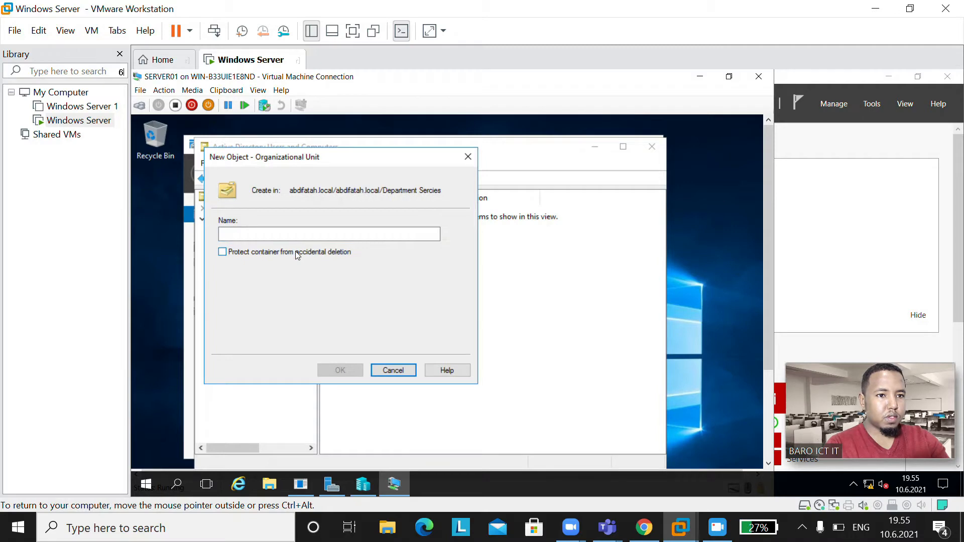
click(393, 234)
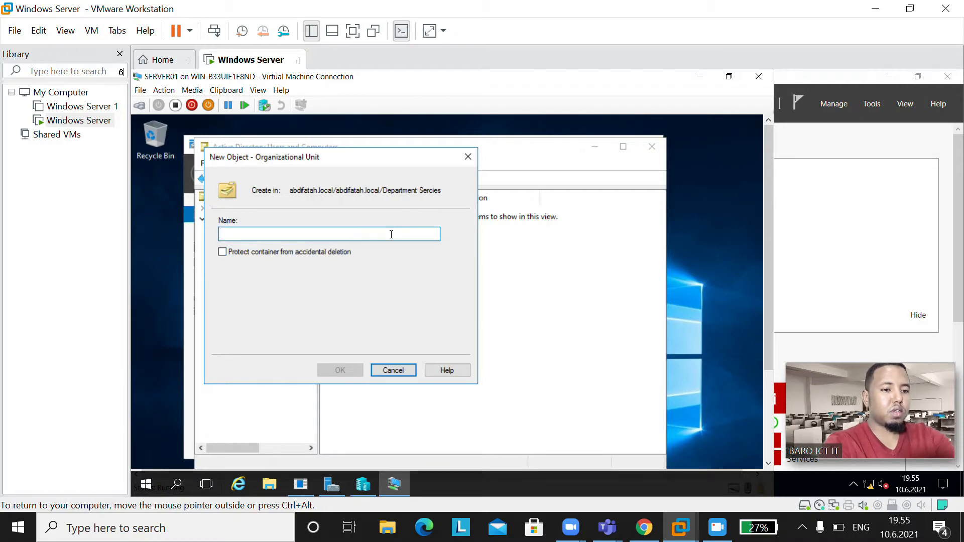
text(d)
key(BackSpace)
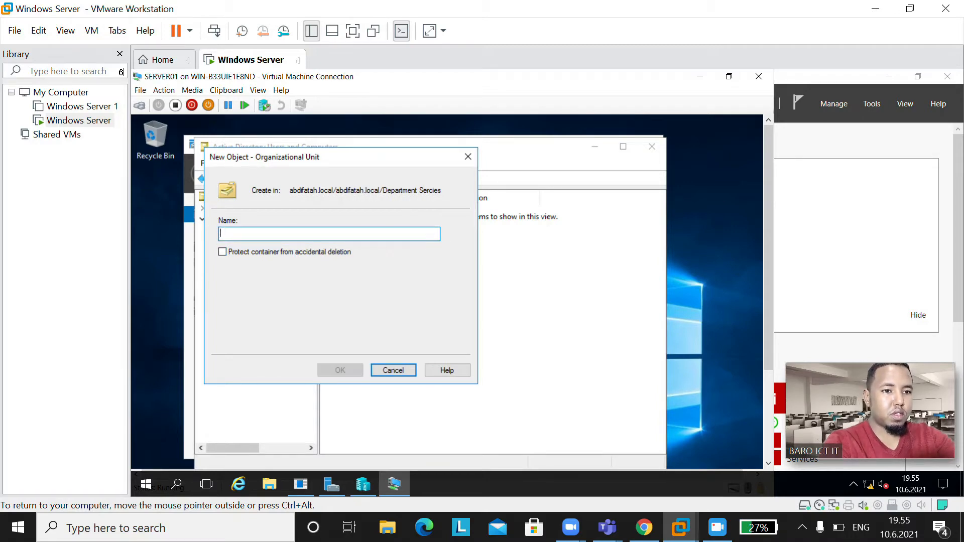
text(De)
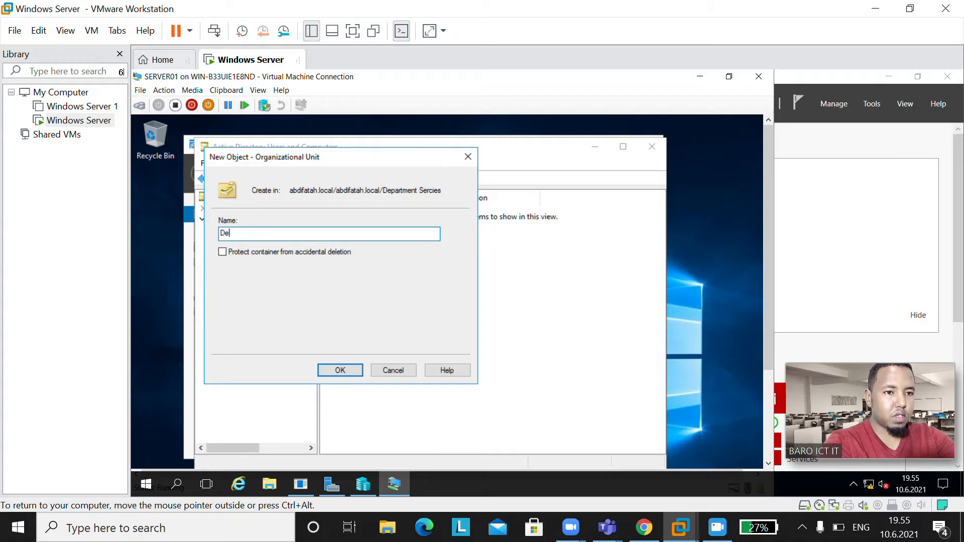
text(jp)
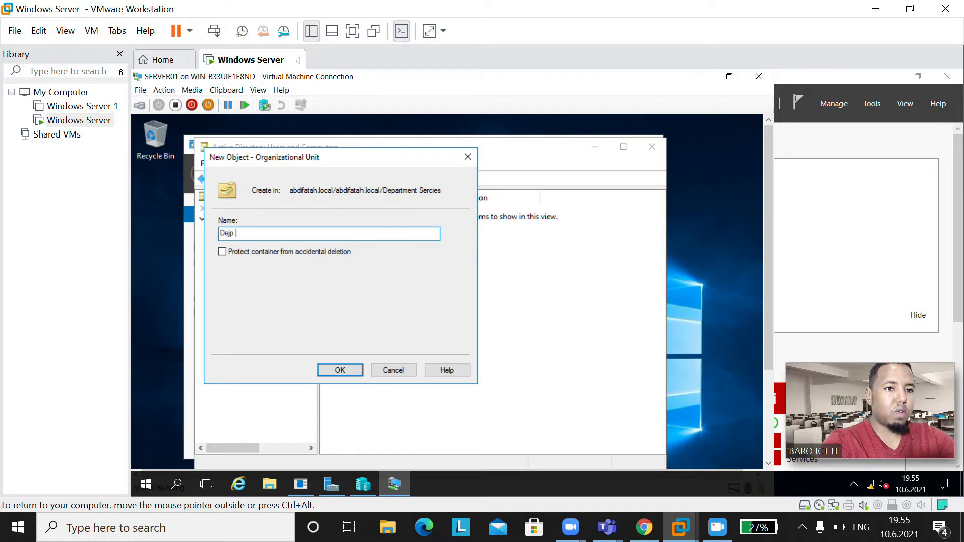
text(Ad)
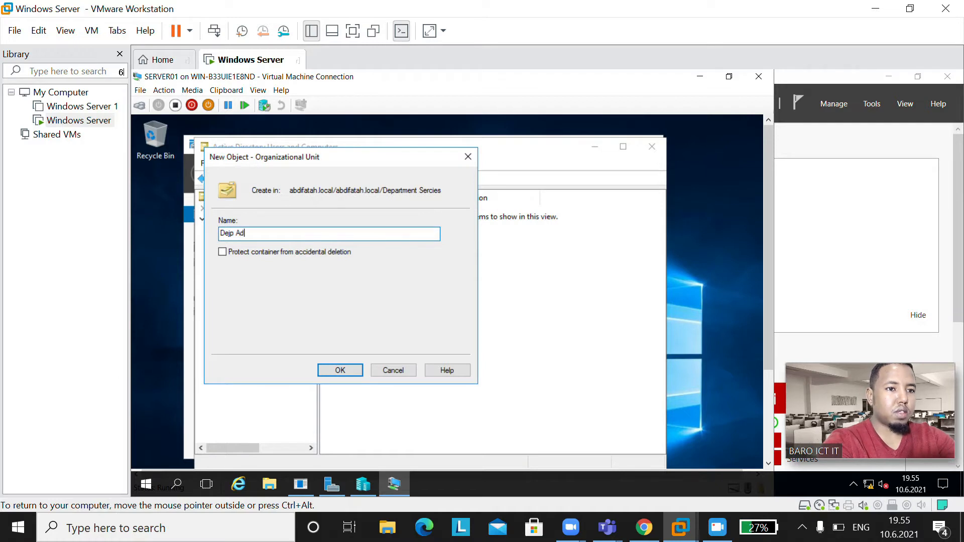
text(ministrat)
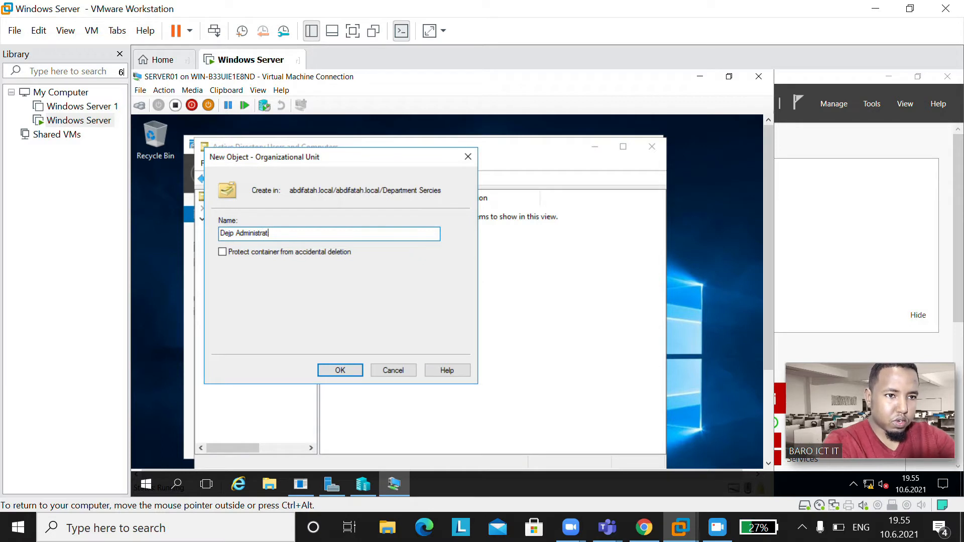
text(oion)
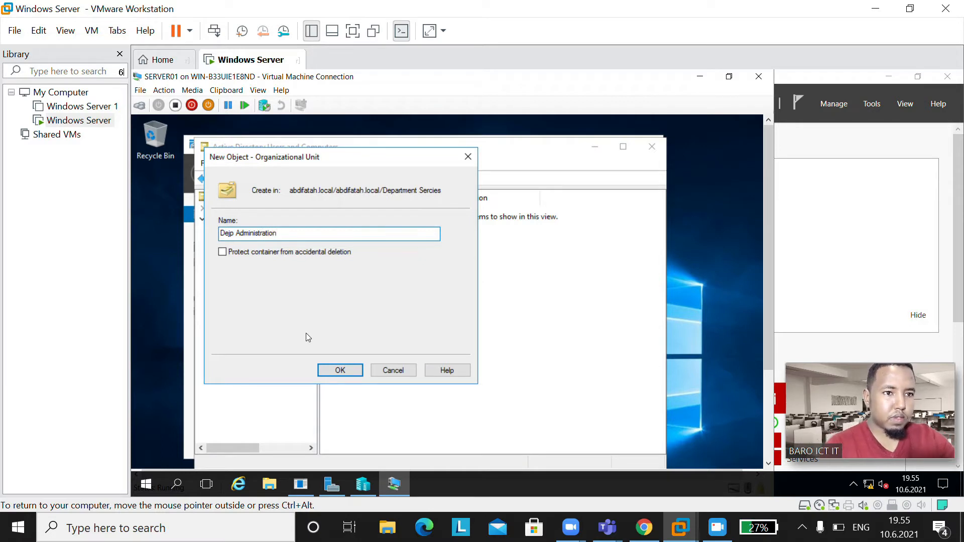
click(339, 371)
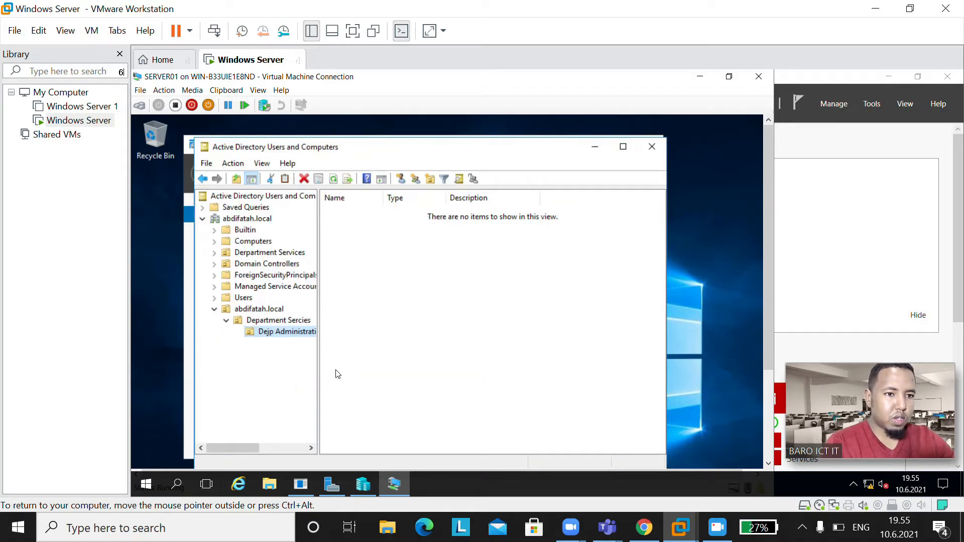
Step: Delete the Dejp Administration OU from Department Sercies and refresh the abdifatah.local tree
click(297, 323)
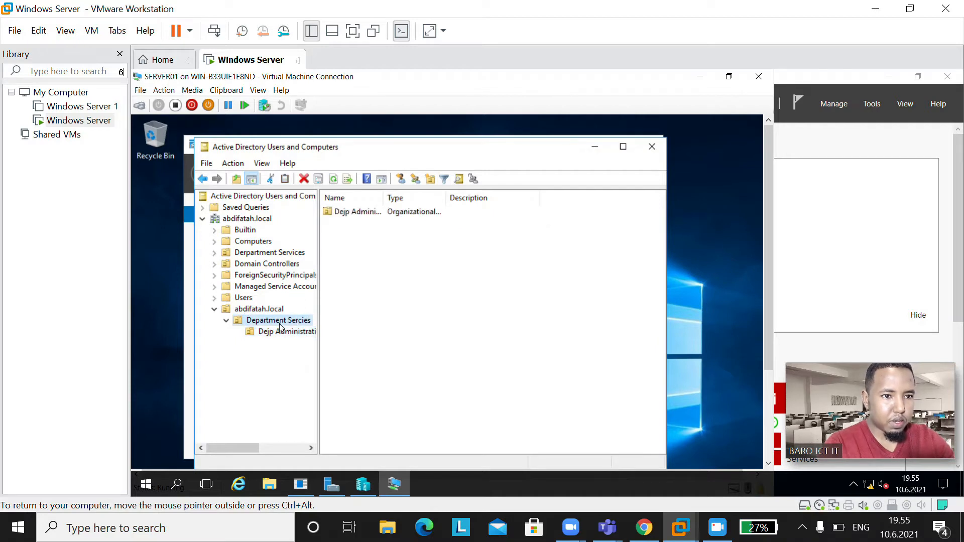
click(249, 333)
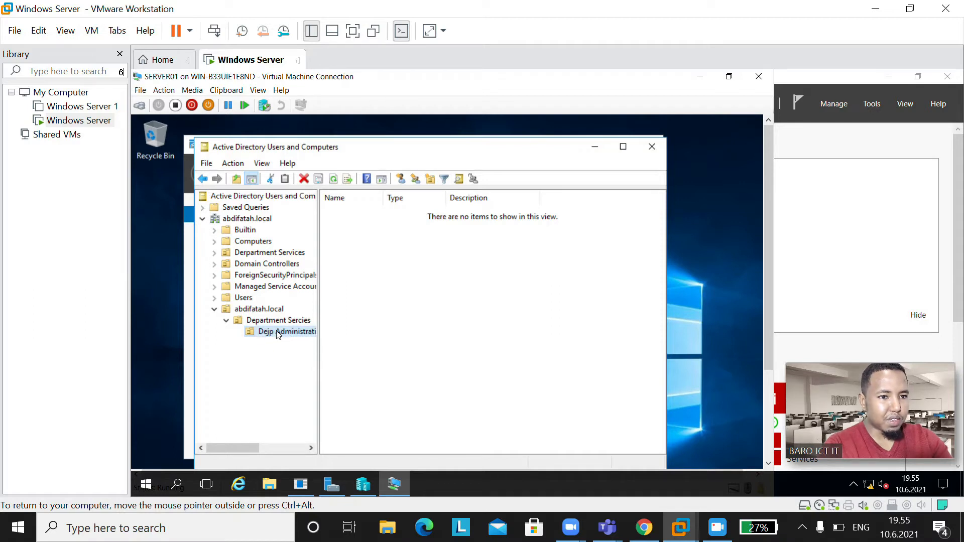
key(Delete)
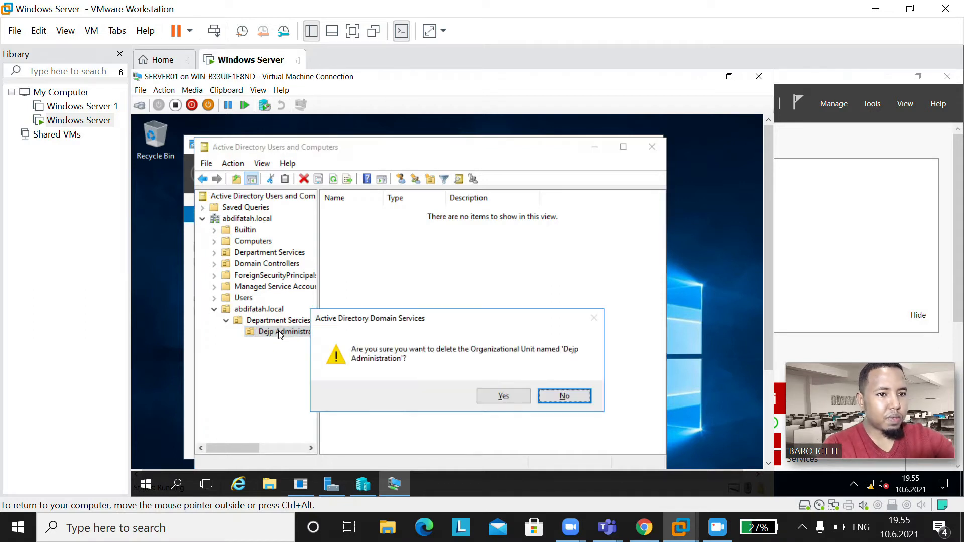
click(502, 397)
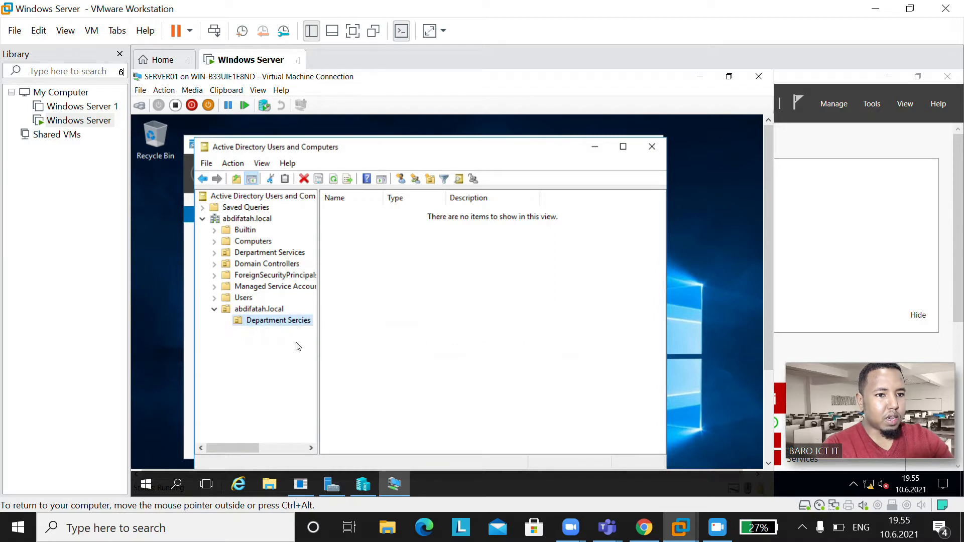
double_click(271, 311)
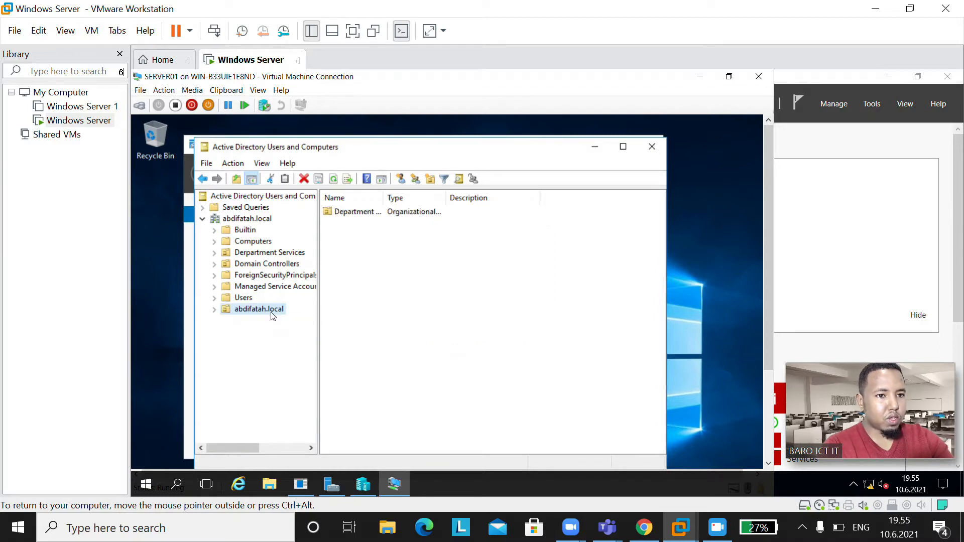
click(271, 311)
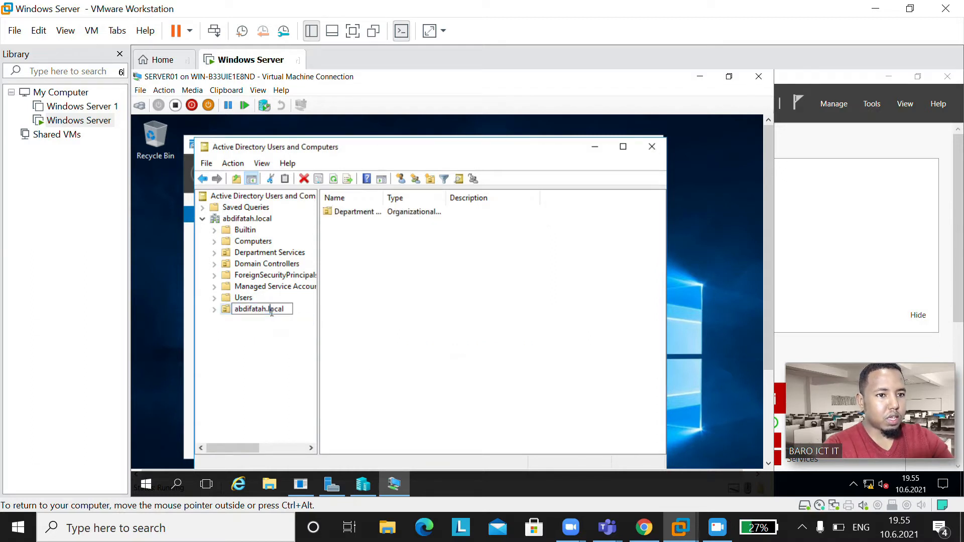
click(213, 314)
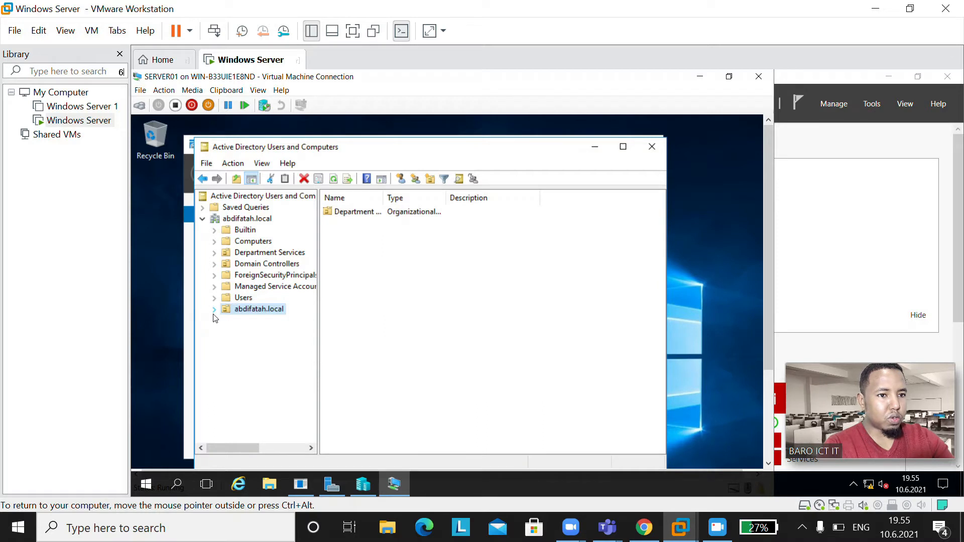
double_click(258, 314)
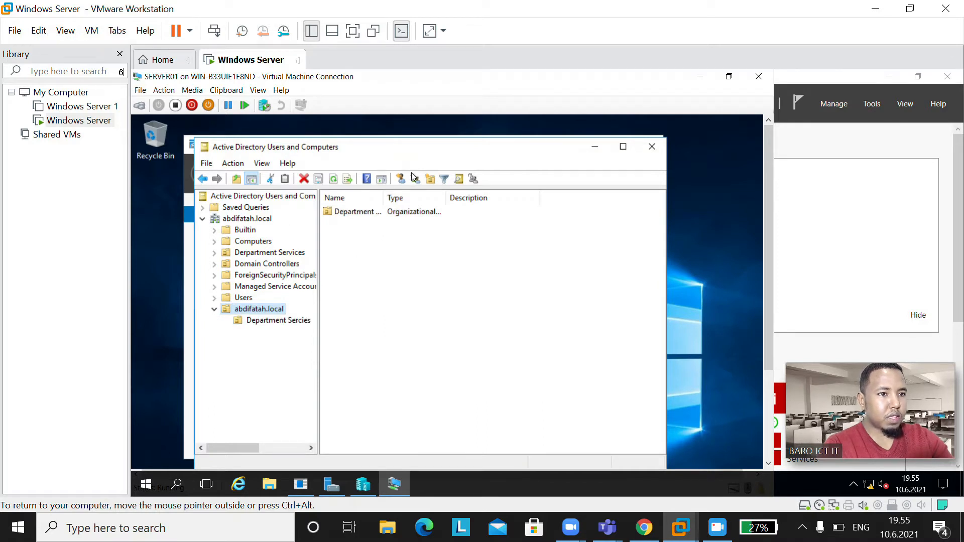
Step: Create an unprotected 'administation' OU in abdifatah.local beside Department Sercies
click(434, 187)
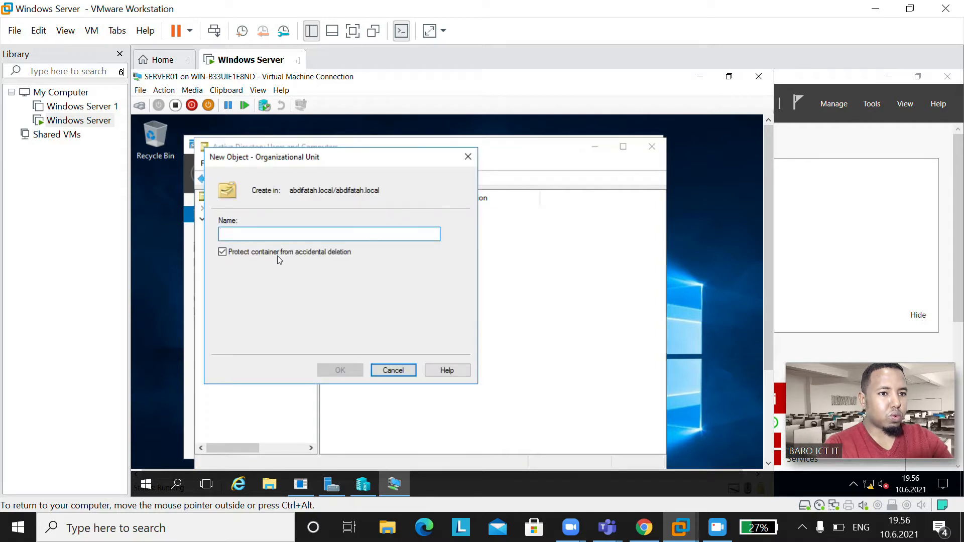
click(288, 253)
click(353, 234)
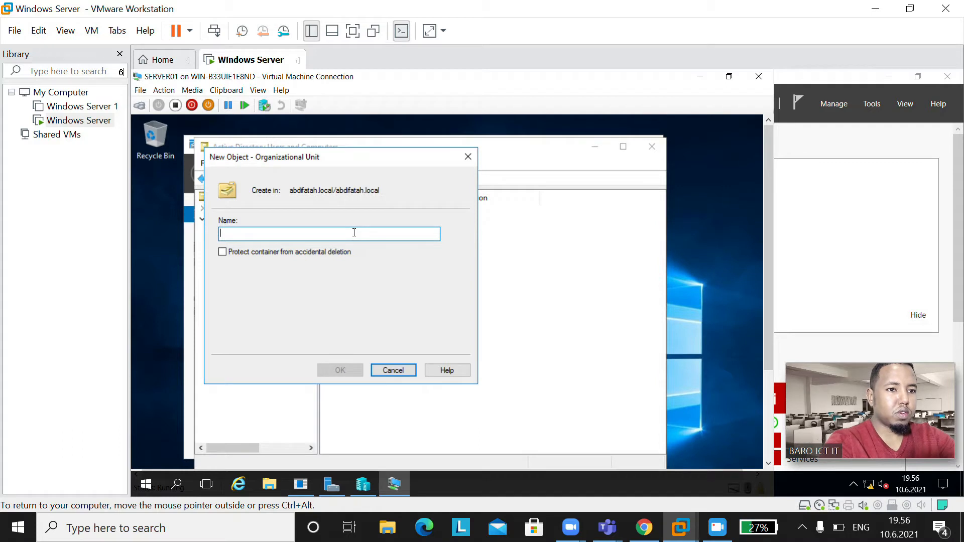
text(admin)
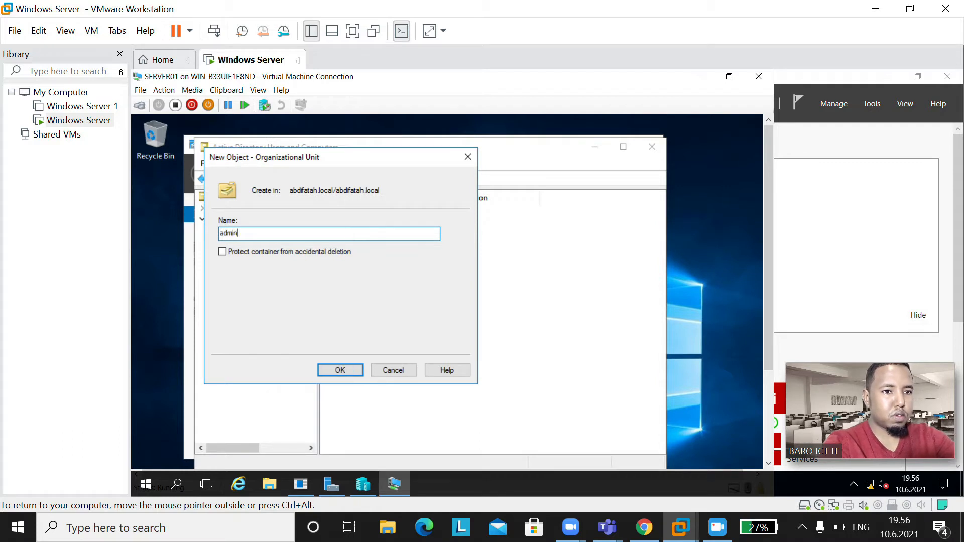
text(istation)
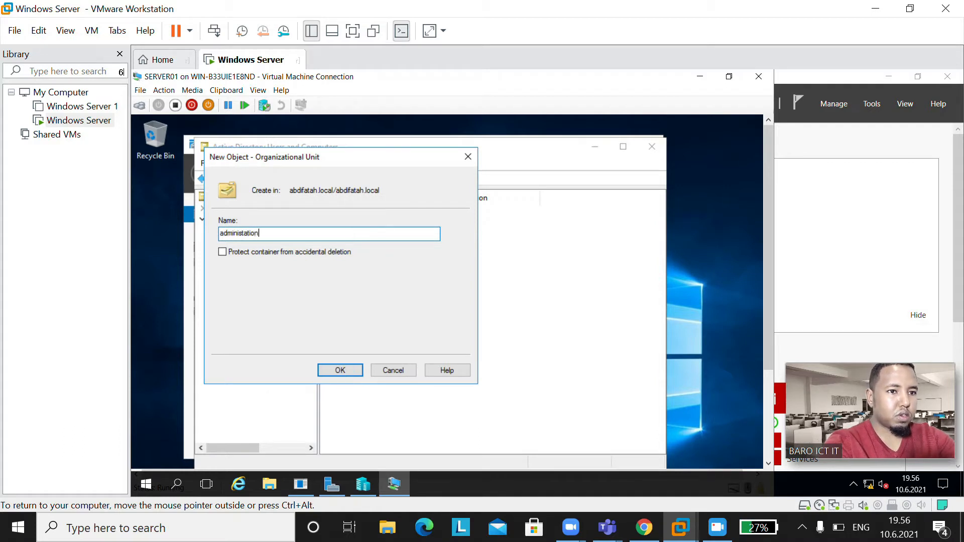
click(334, 371)
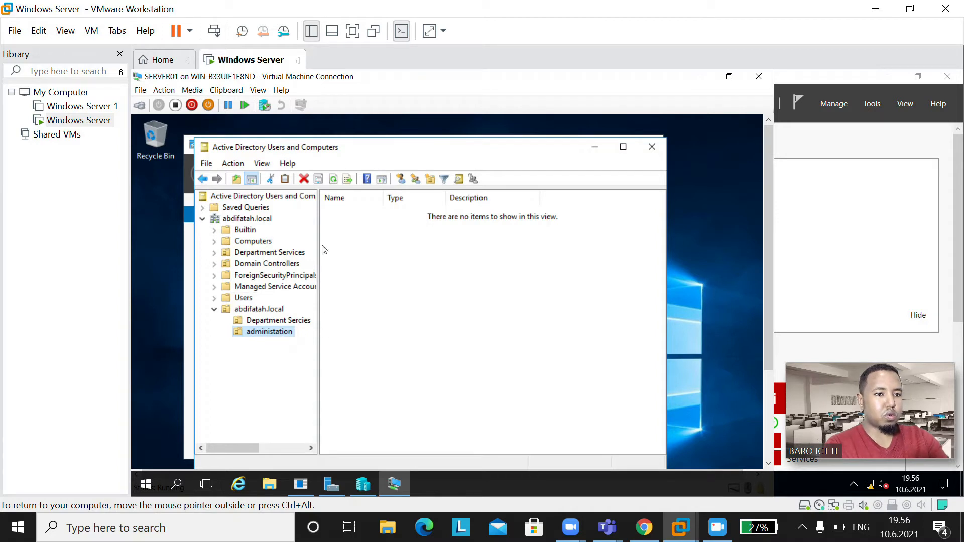
click(257, 323)
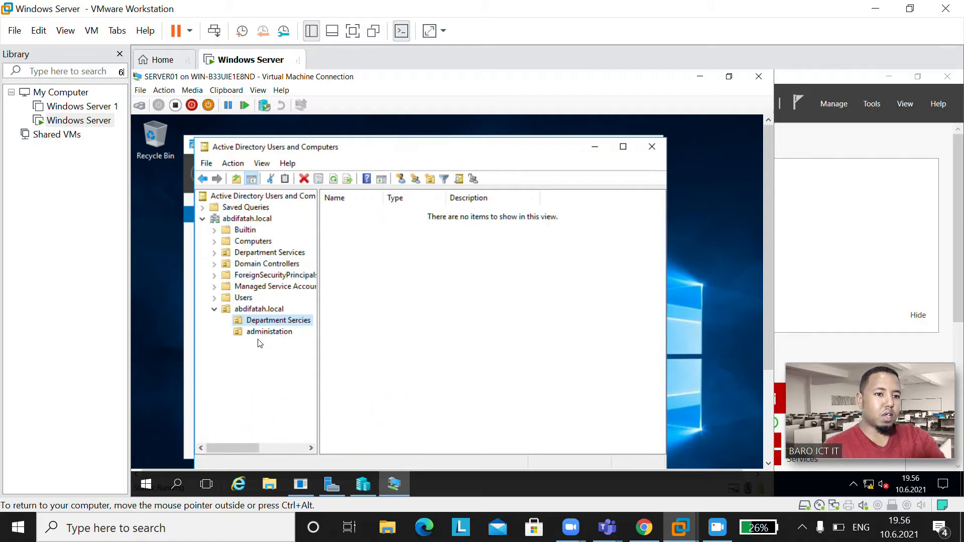
click(274, 335)
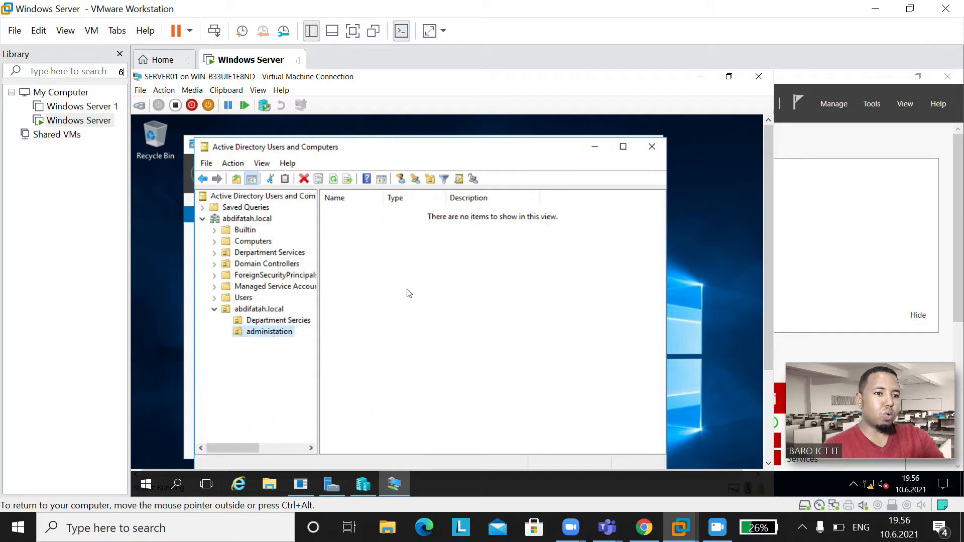
click(296, 325)
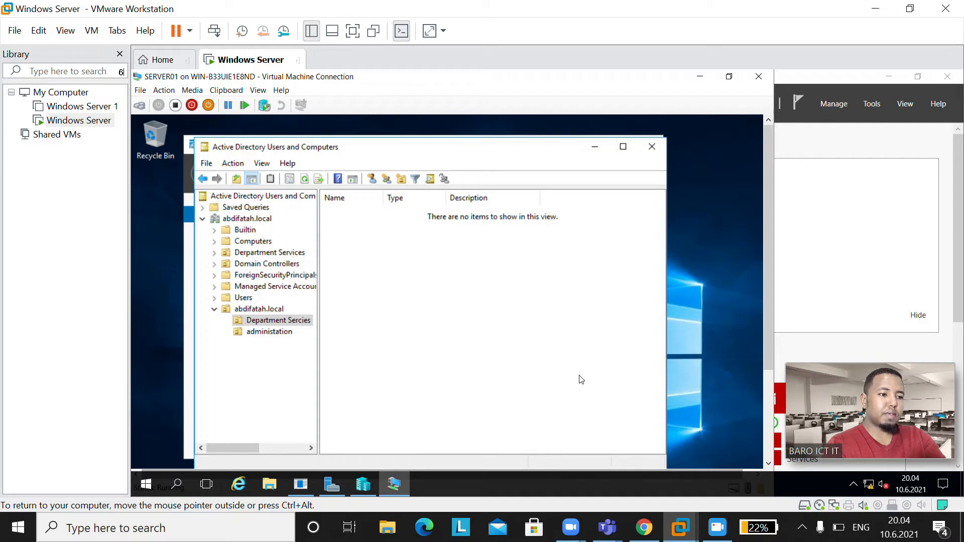
click(768, 464)
click(767, 465)
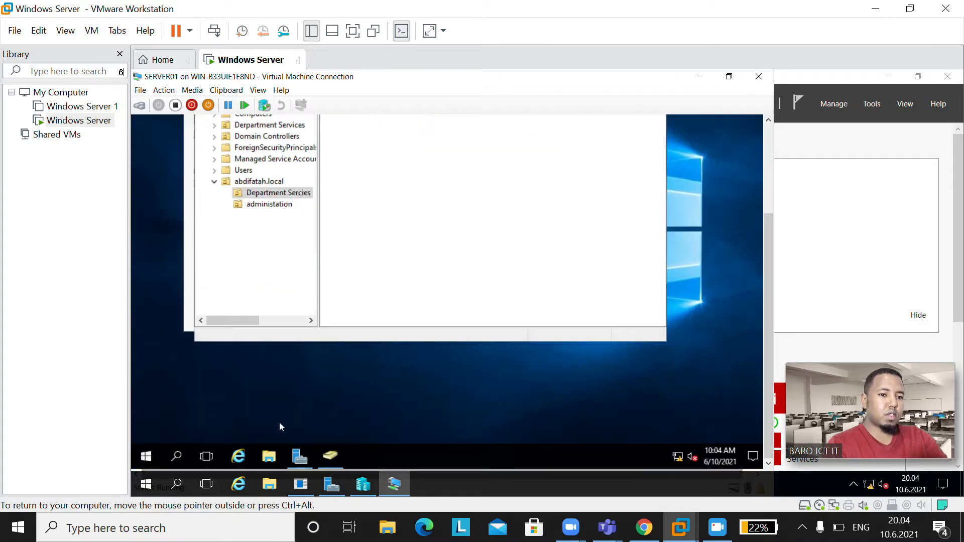
Step: Shrink the C: partition by 20000 MB in Disk Management
right_click(145, 456)
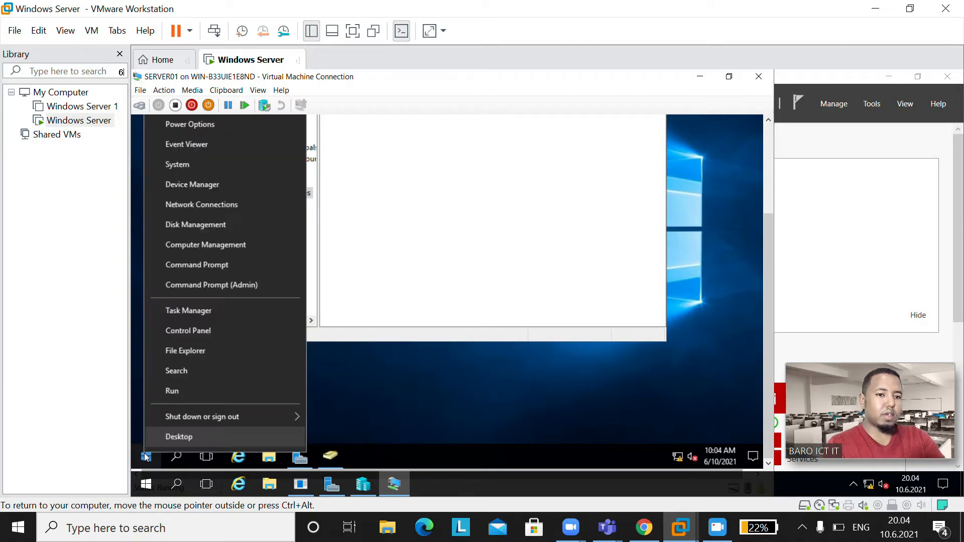
click(206, 226)
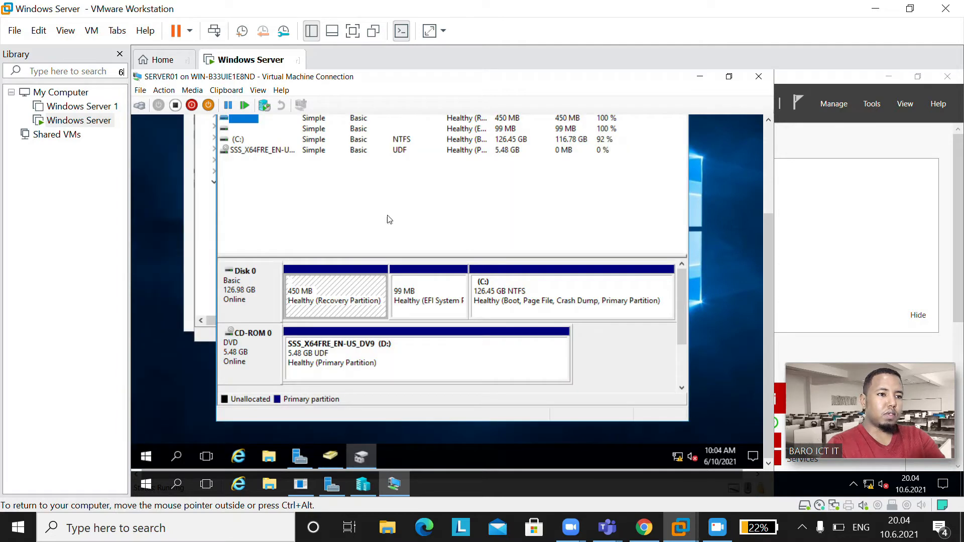
right_click(503, 305)
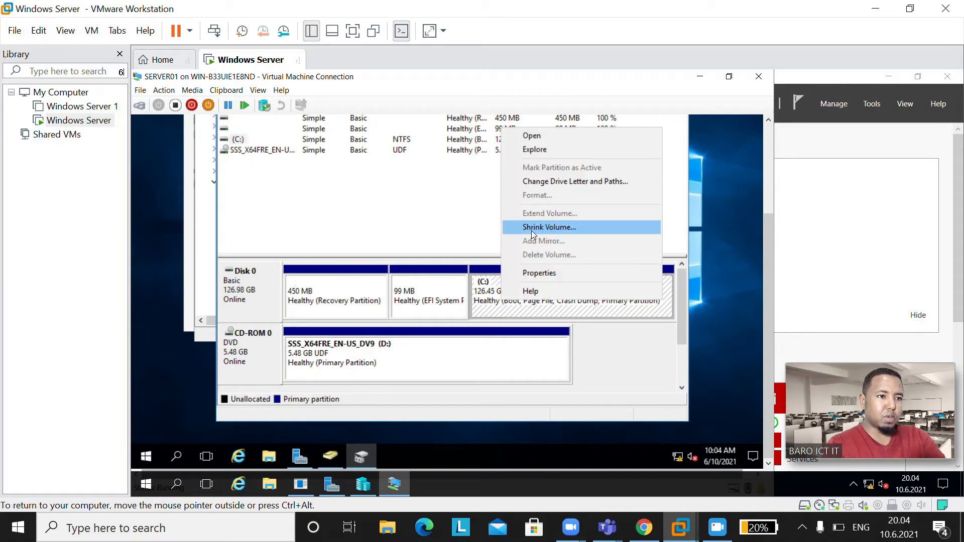
click(558, 228)
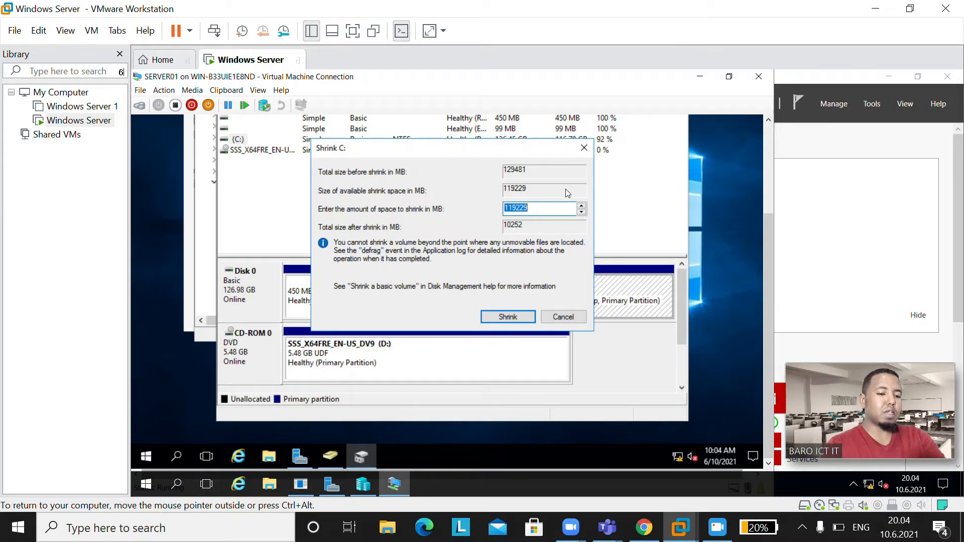
text(2)
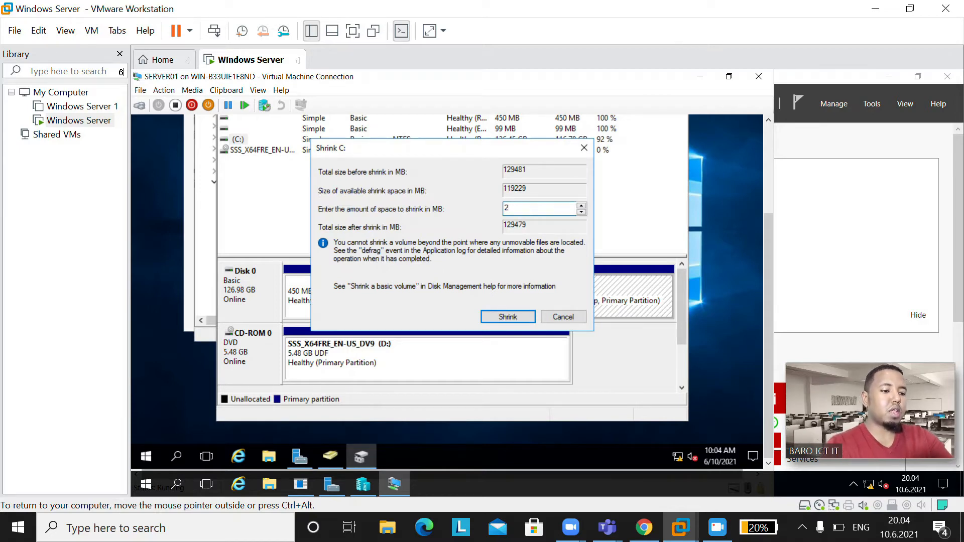
text(000)
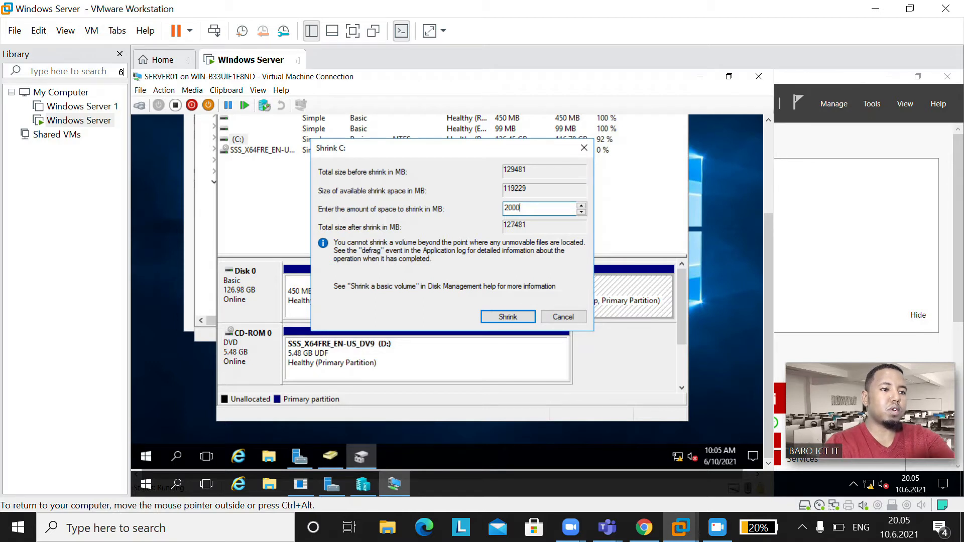
text(0)
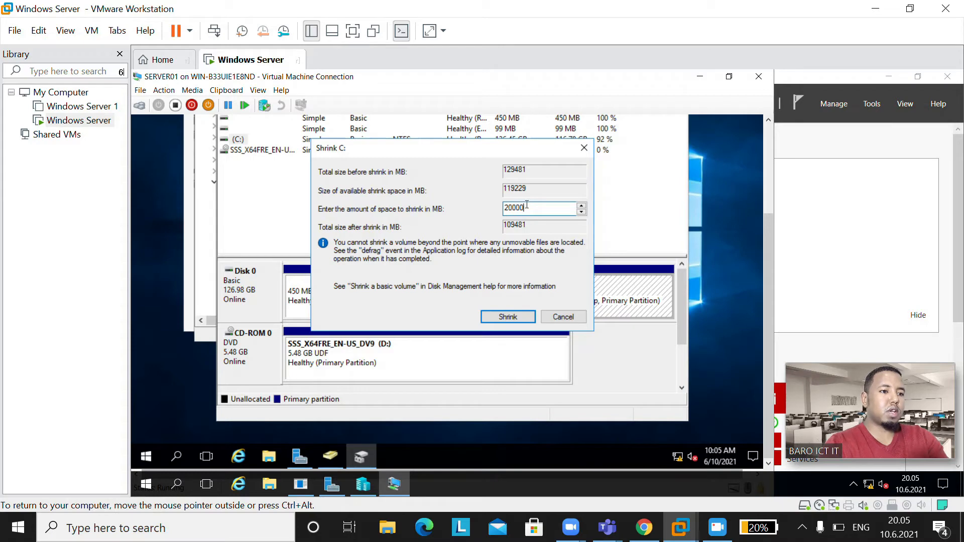
click(514, 321)
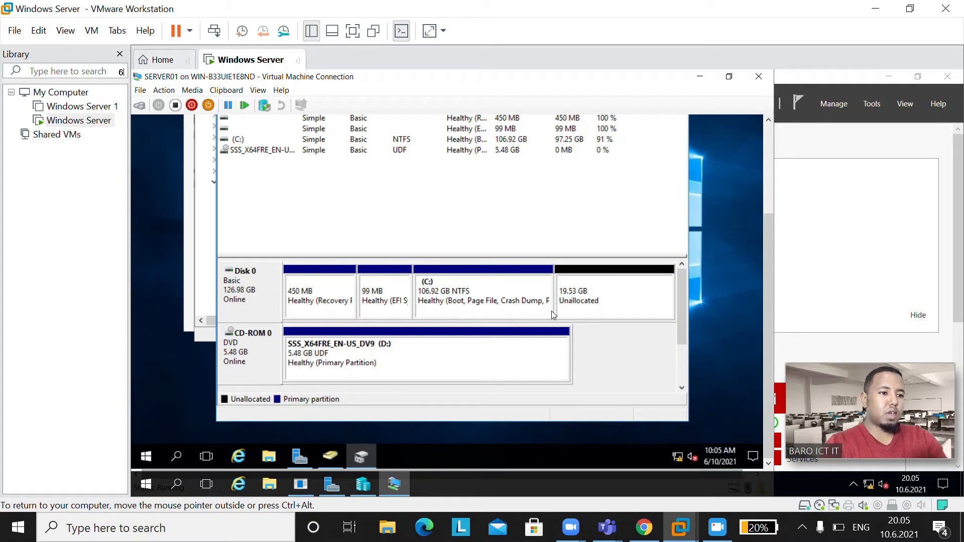
Step: Start a new simple volume on the unallocated space using the full 19999 MB and drive letter E
right_click(590, 305)
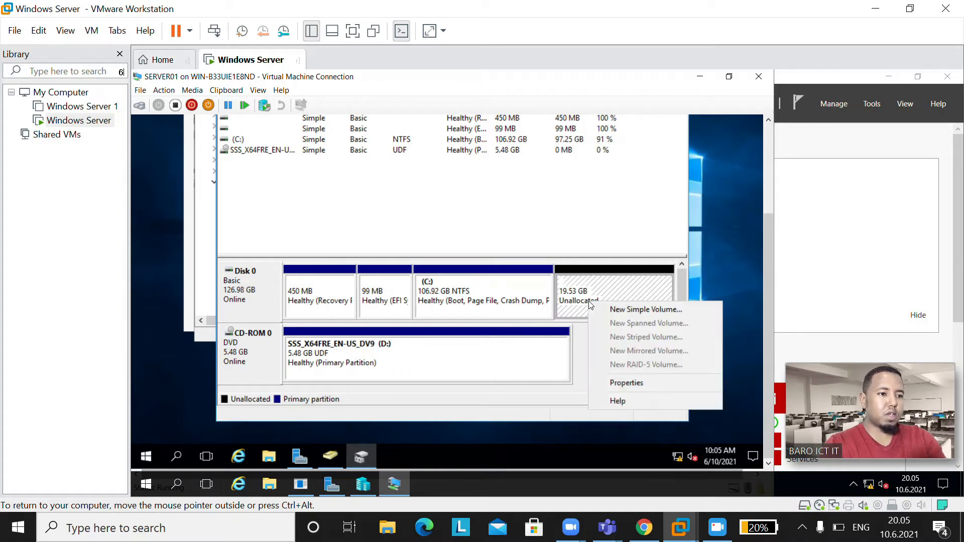
click(627, 310)
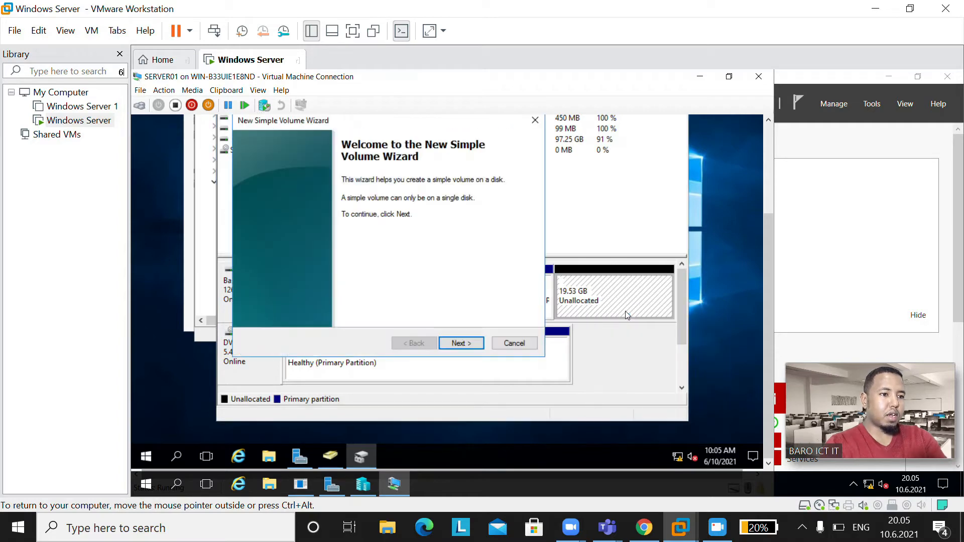
click(462, 343)
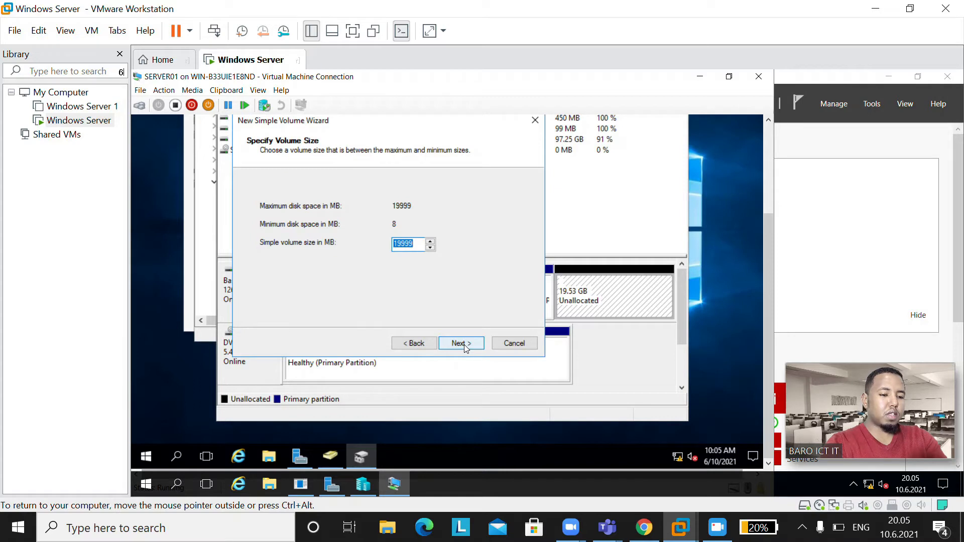
click(464, 345)
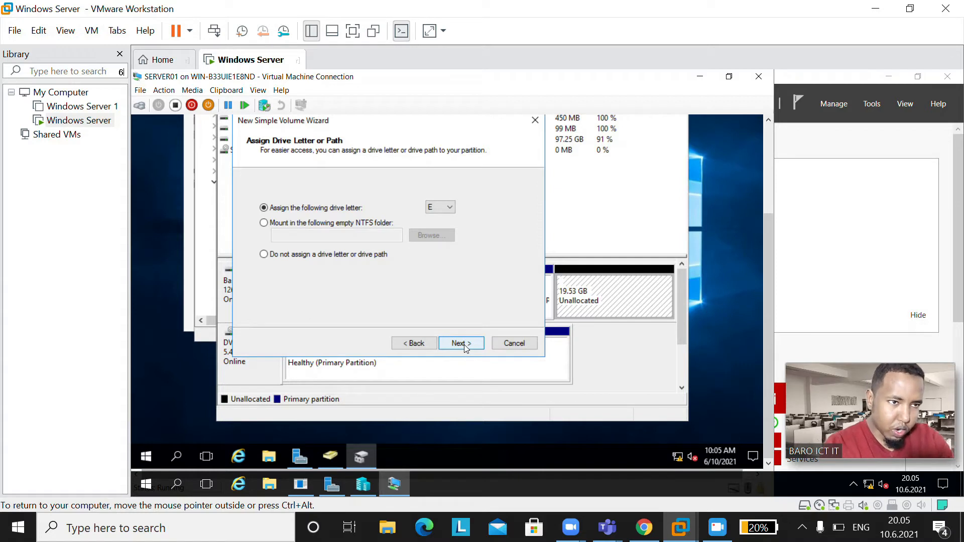
click(464, 345)
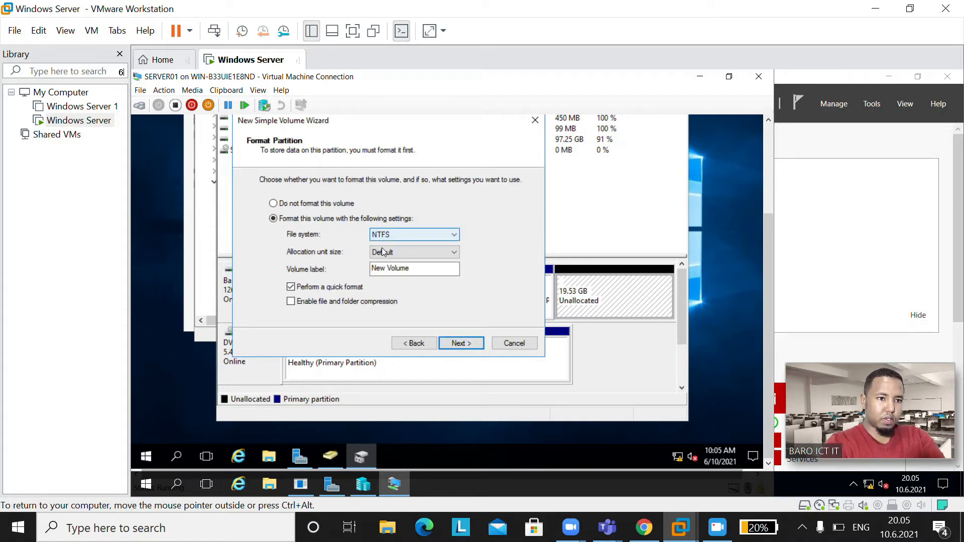
Step: Label the new NTFS volume DATA and finish the wizard
double_click(420, 270)
click(419, 269)
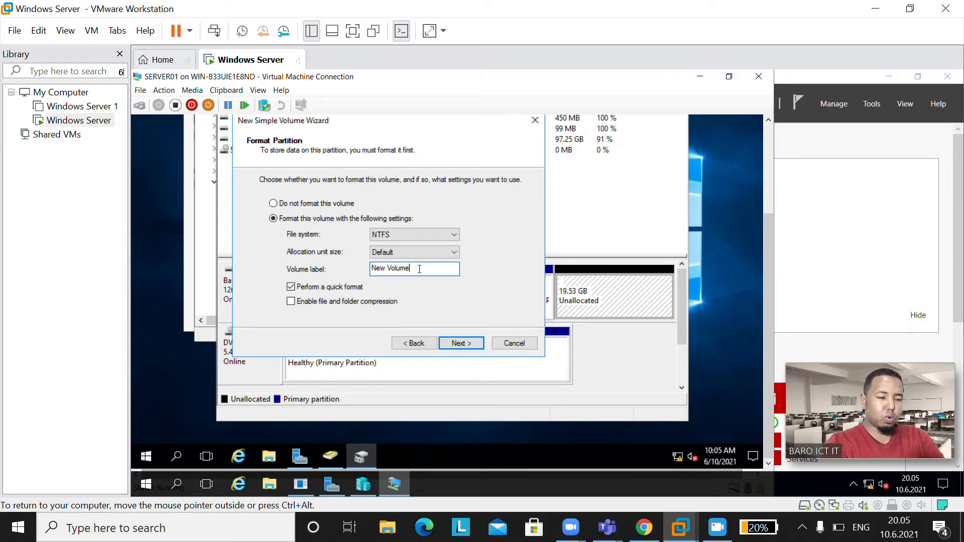
key(BackSpace)
key(BackSpace)
key(BackSpace)
key(BackSpace)
key(BackSpace)
key(BackSpace)
key(BackSpace)
key(BackSpace)
key(BackSpace)
key(BackSpace)
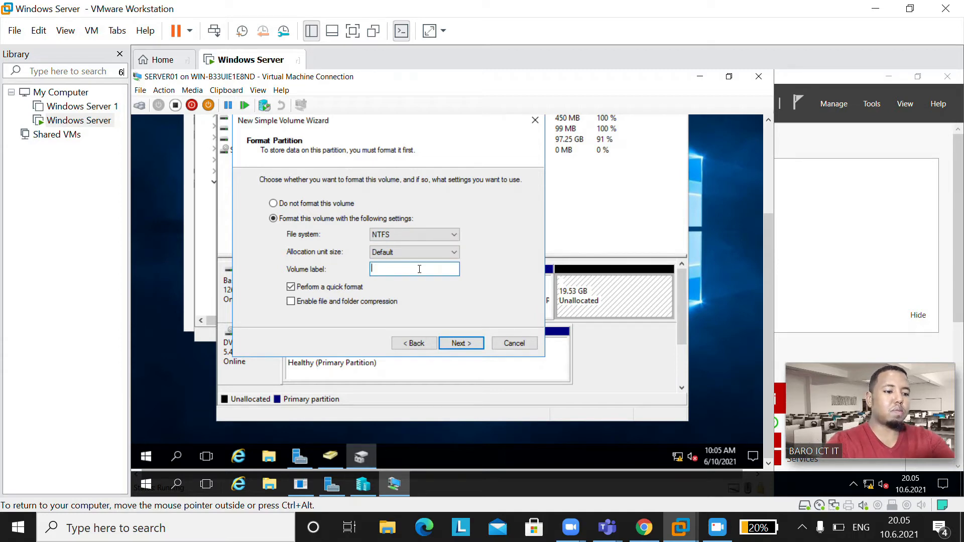
text(D)
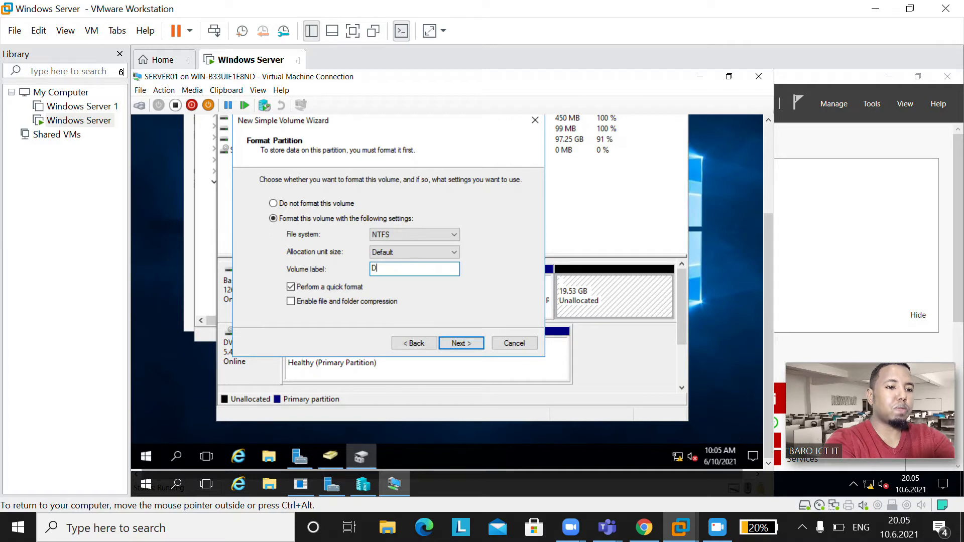
text(ATA)
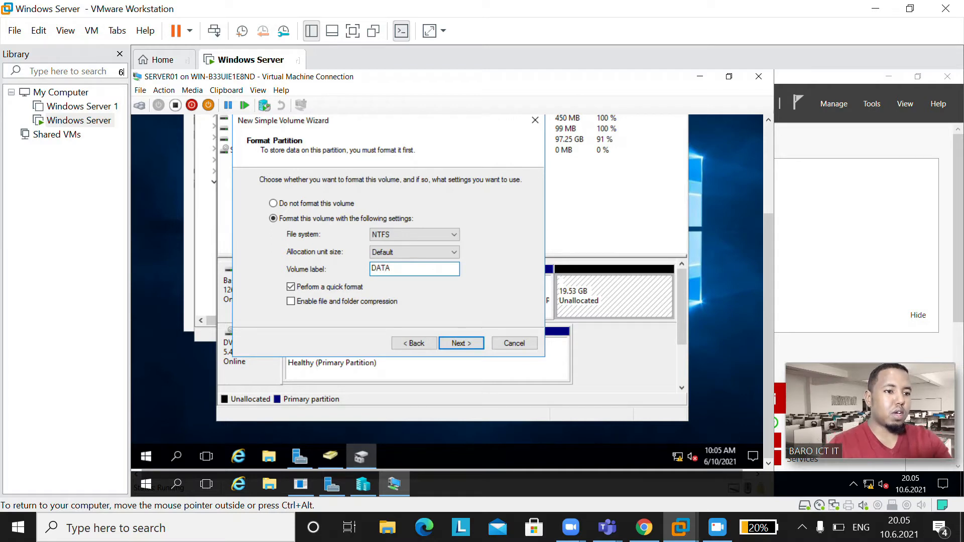
click(461, 345)
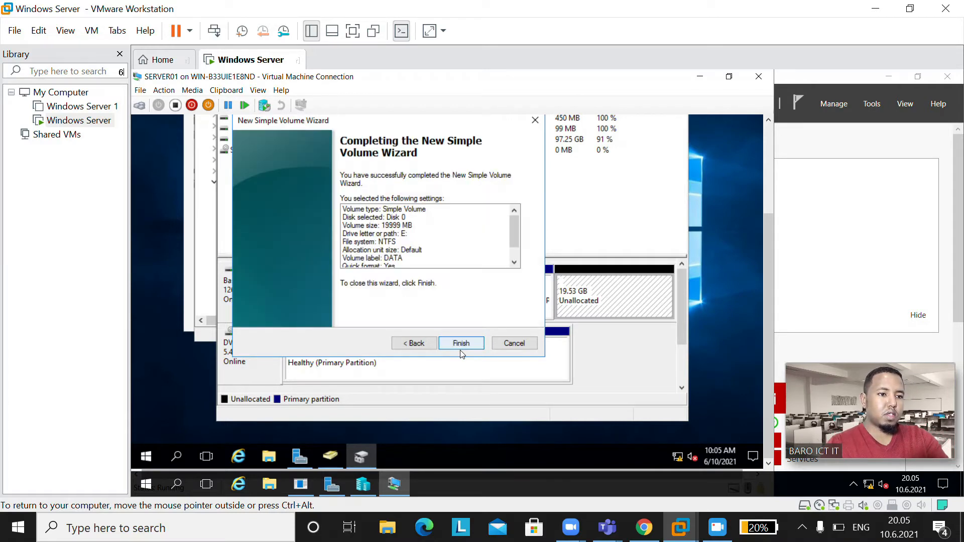
click(461, 344)
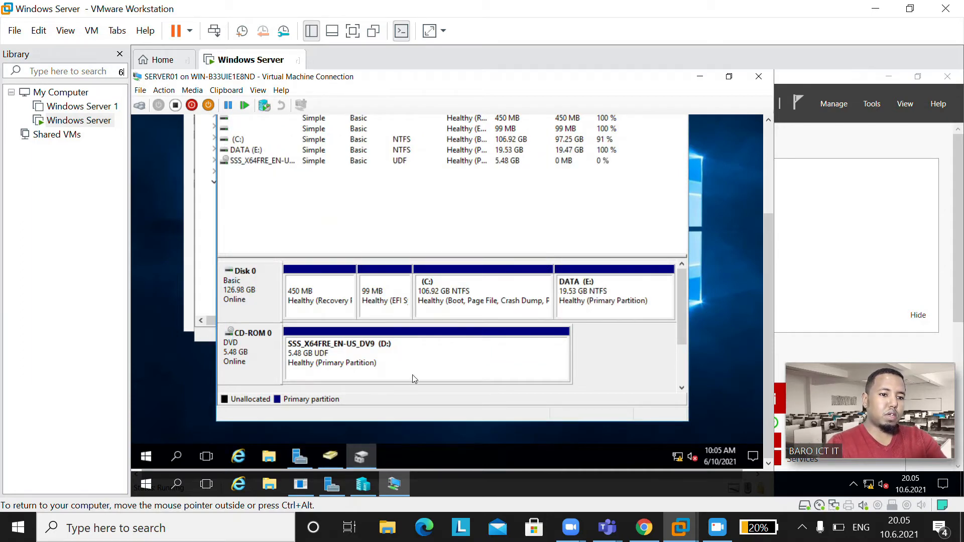
Step: Open the empty DATA (E:) drive under This PC in File Explorer
click(271, 456)
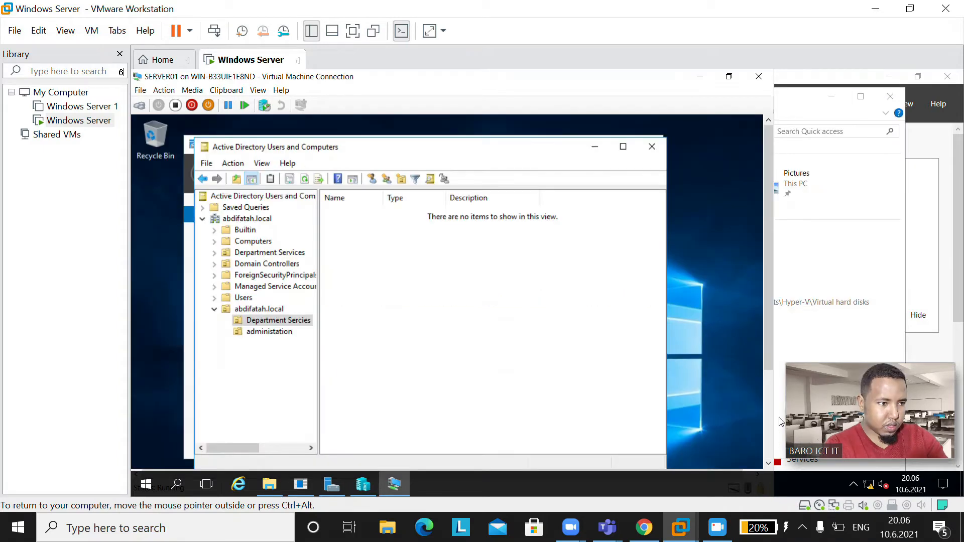
click(770, 422)
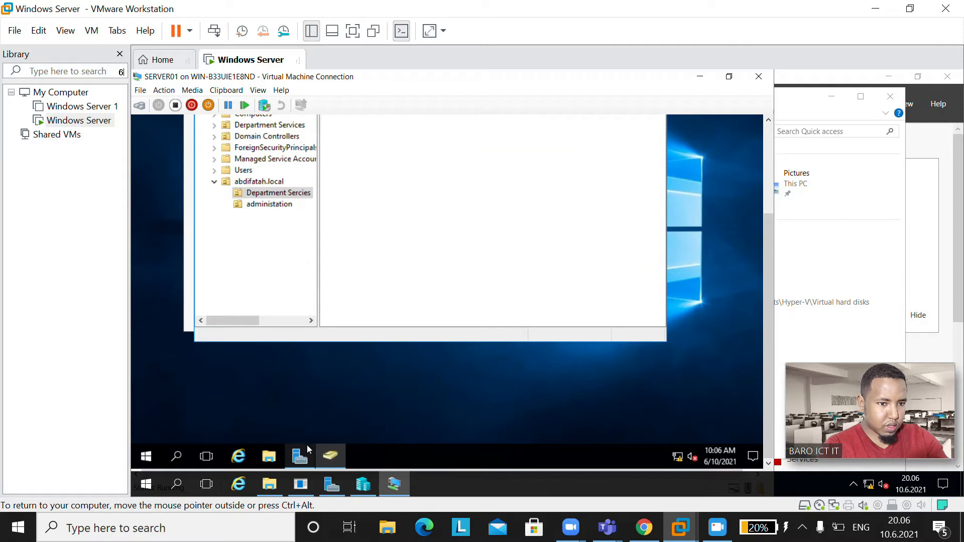
click(269, 456)
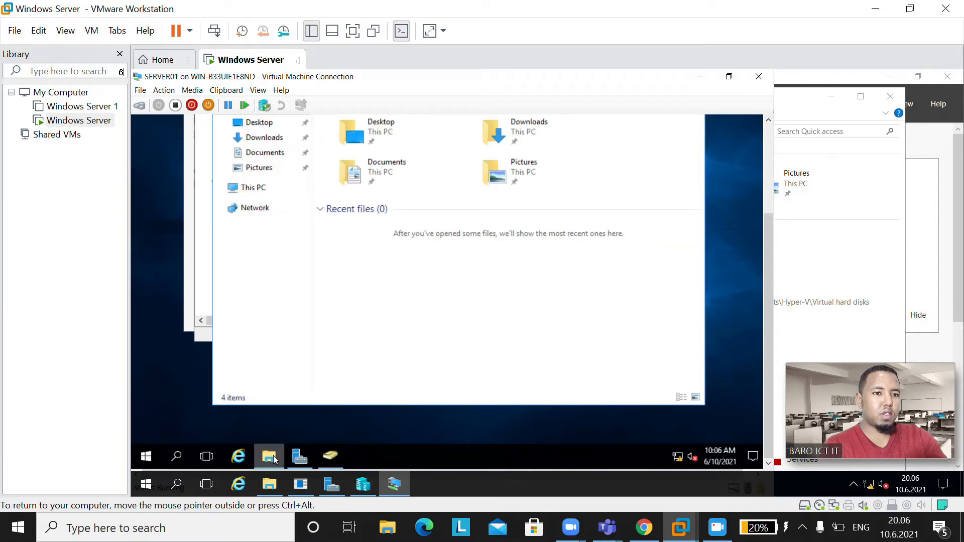
click(253, 193)
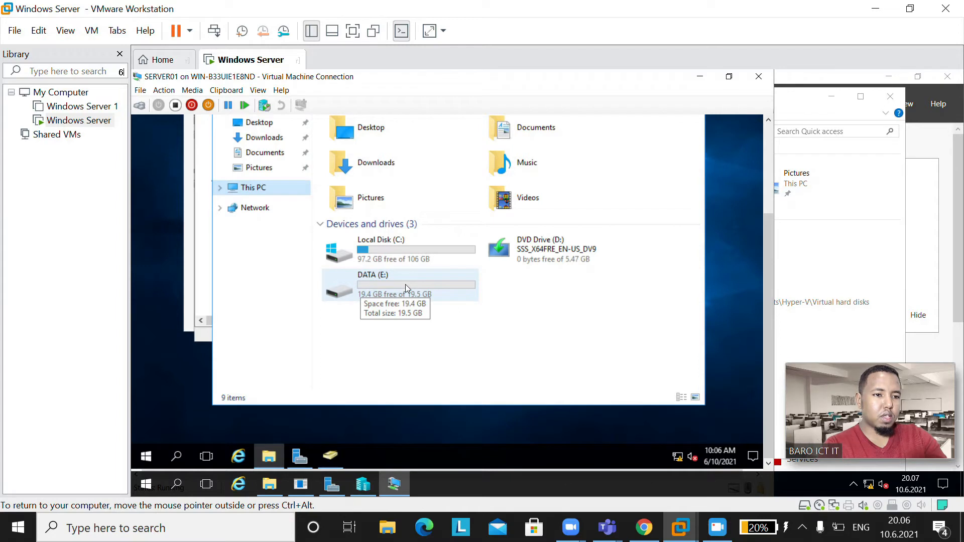
double_click(391, 281)
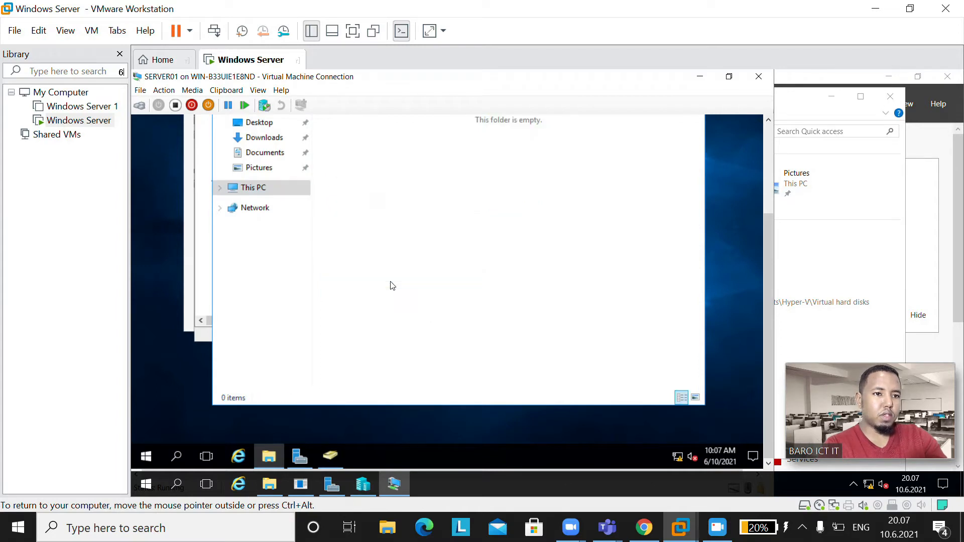
click(770, 164)
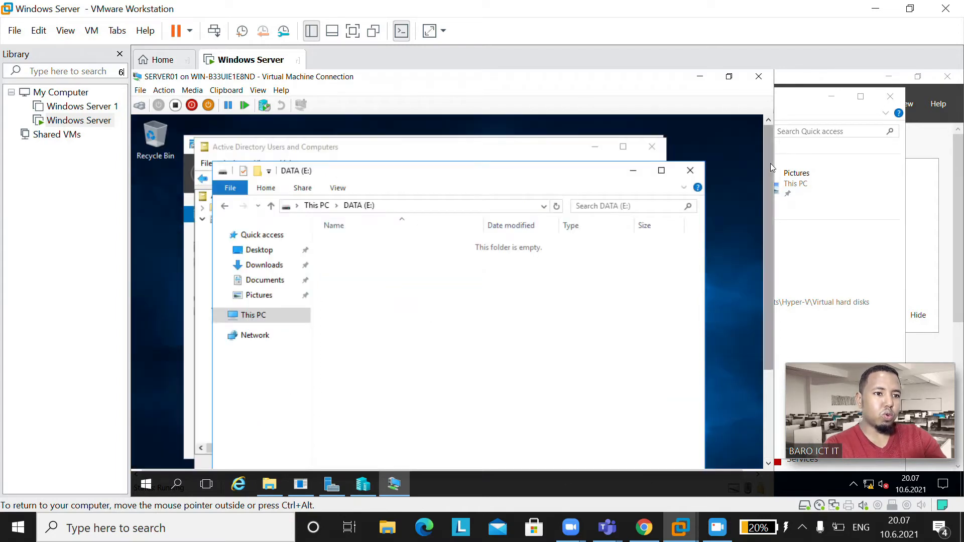
Step: Make a new folder on the E: drive and name it USERS
right_click(356, 288)
mouse_move(441, 424)
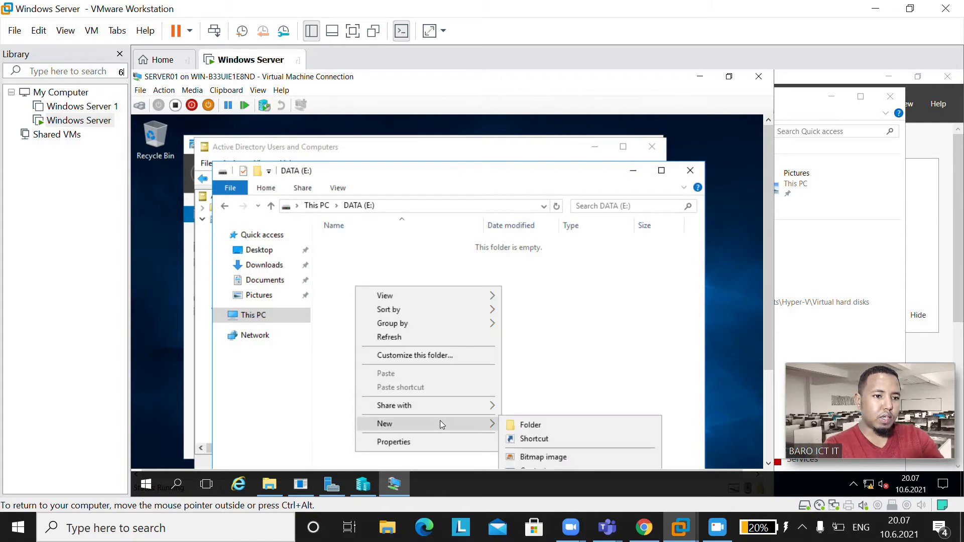
click(534, 428)
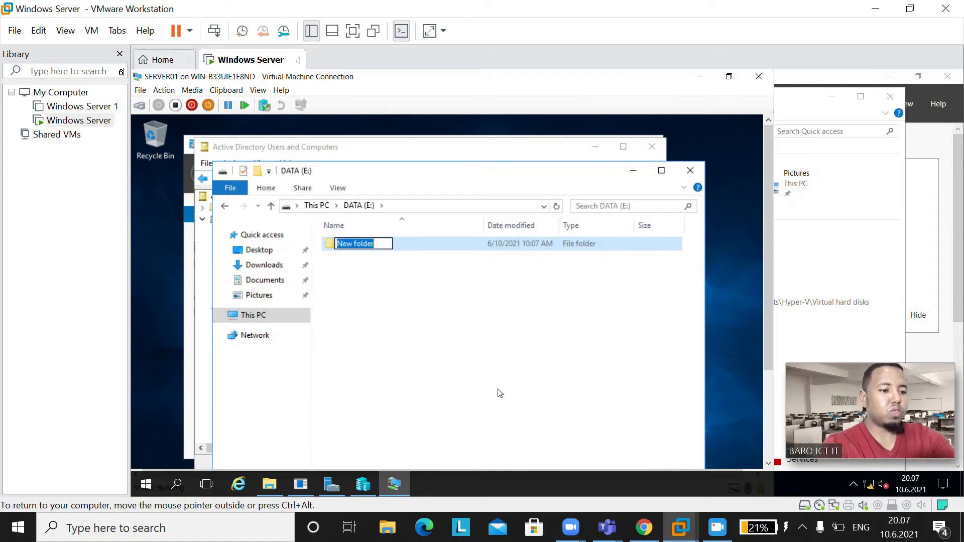
text(US)
text(U)
key(BackSpace)
key(BackSpace)
key(BackSpace)
text(USE)
key(BackSpace)
key(BackSpace)
text(SERS)
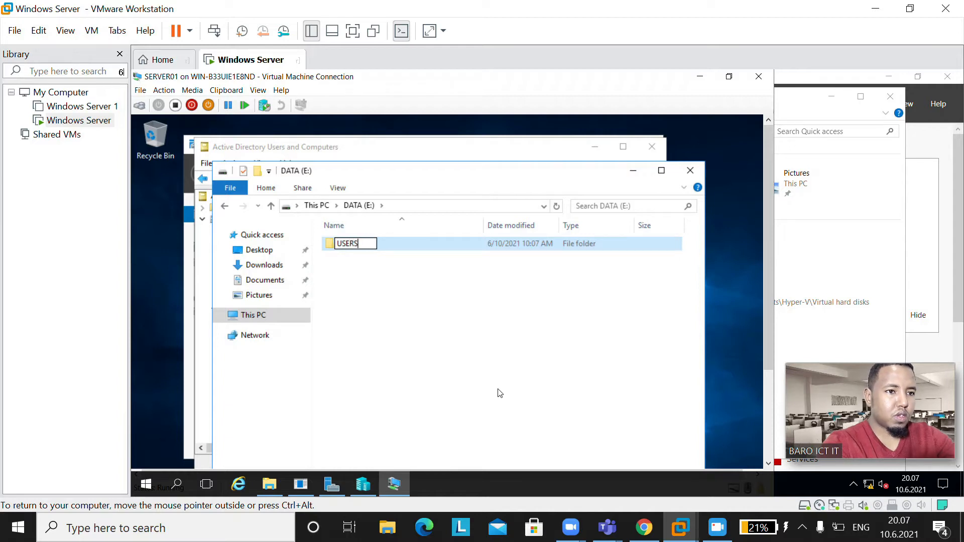
click(402, 303)
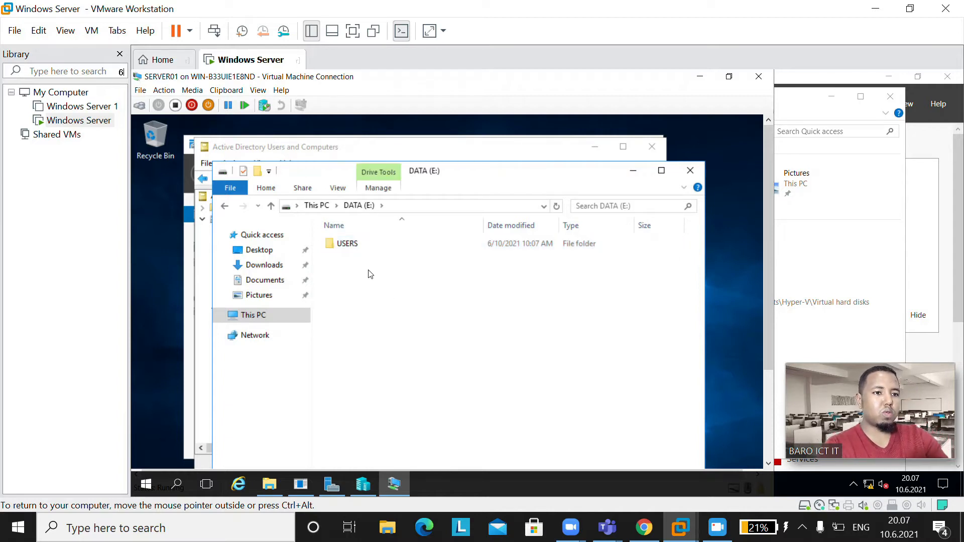
Step: Open the USERS folder's Properties at the Sharing tab
right_click(364, 252)
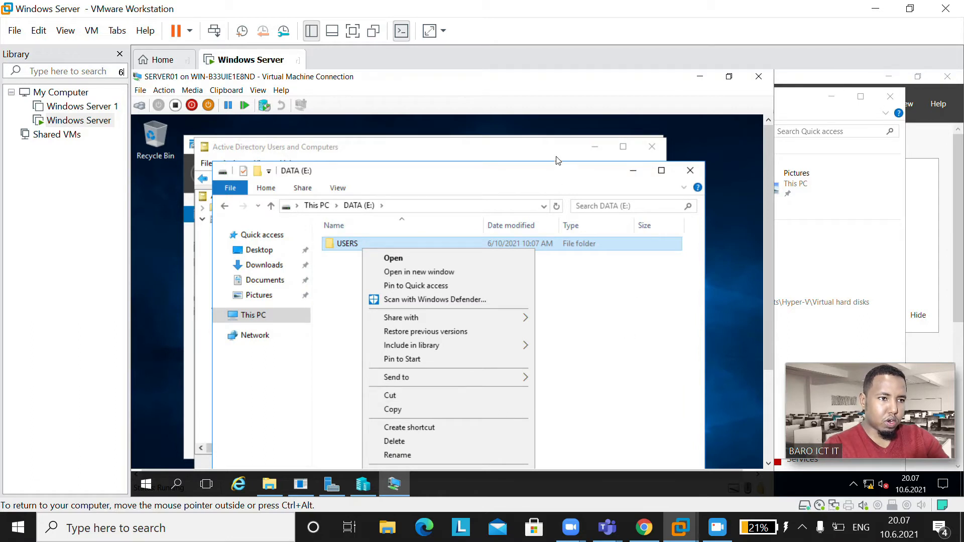
click(554, 174)
drag(556, 174, 561, 136)
right_click(412, 211)
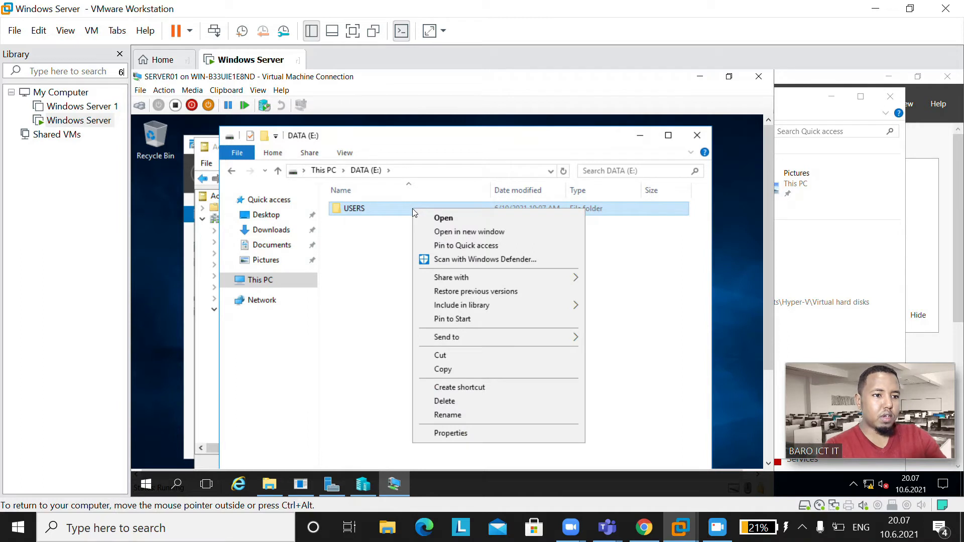
click(472, 433)
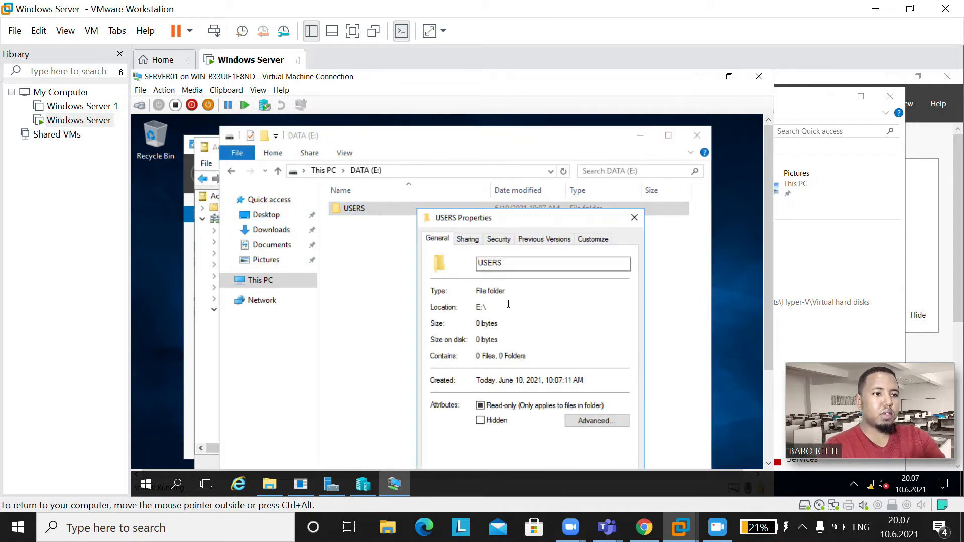
click(471, 243)
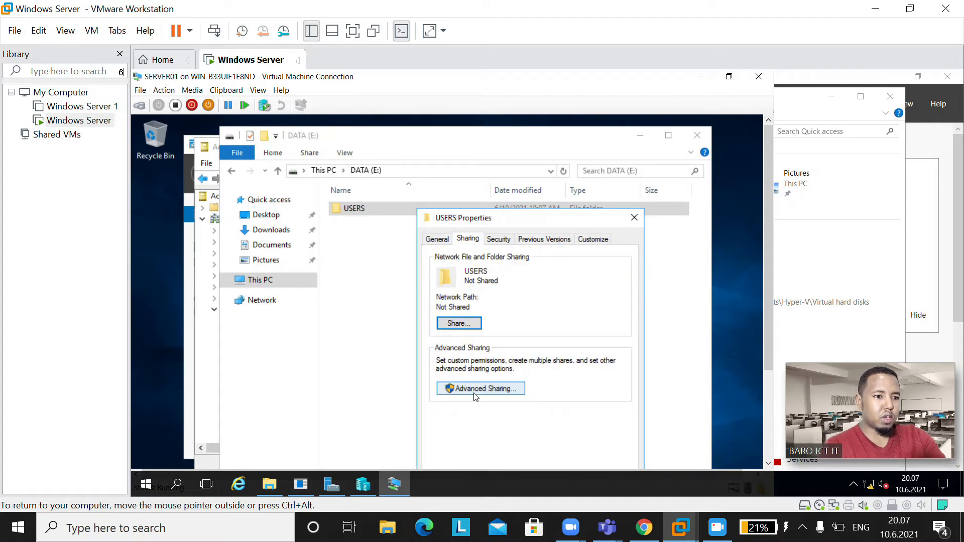
Step: Enable advanced sharing for USERS and remove Everyone from its share permissions
click(490, 390)
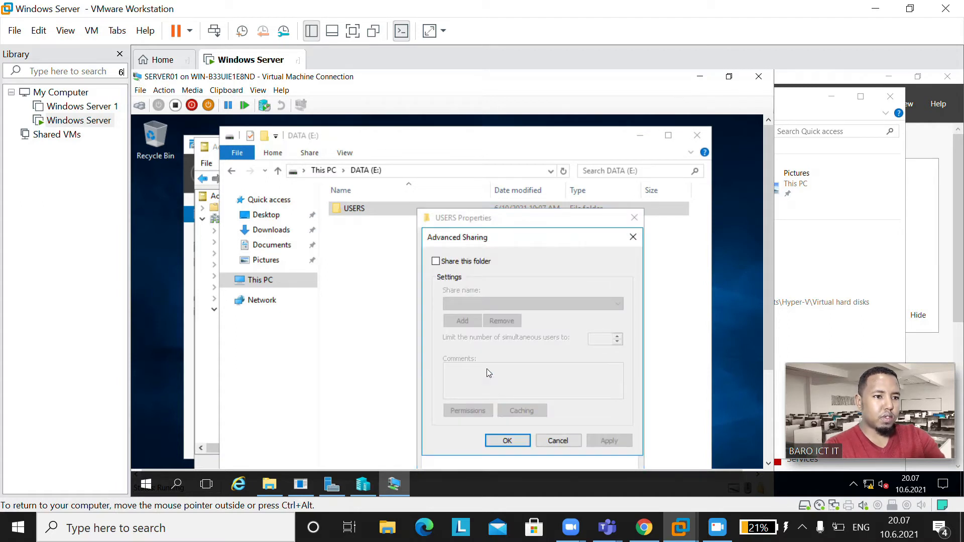
click(436, 262)
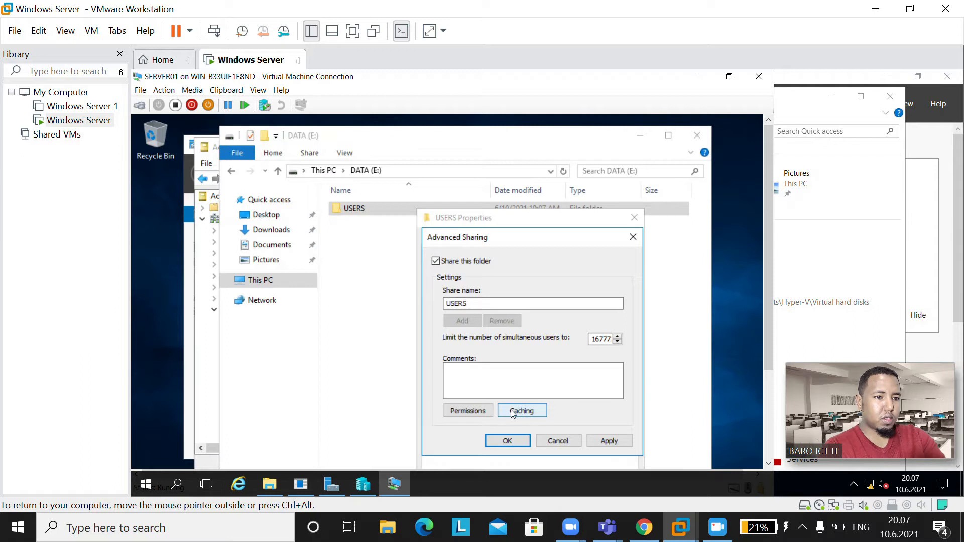
click(469, 410)
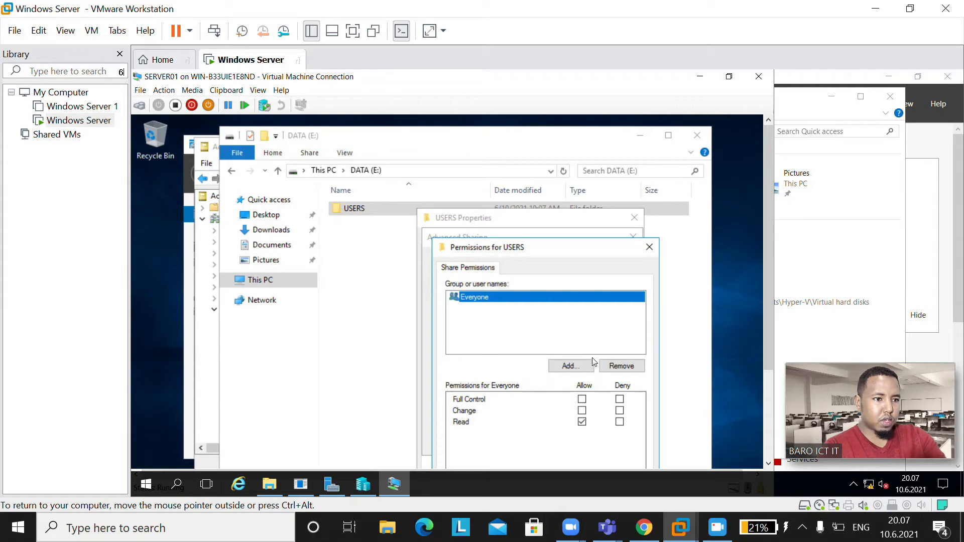
click(619, 365)
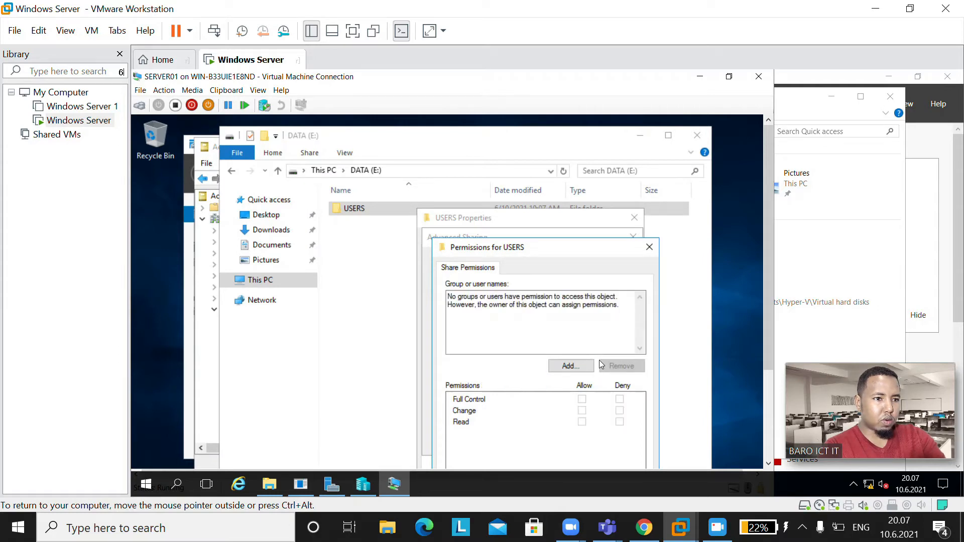
Step: Add Authenticated Users to the USERS share permissions
click(571, 366)
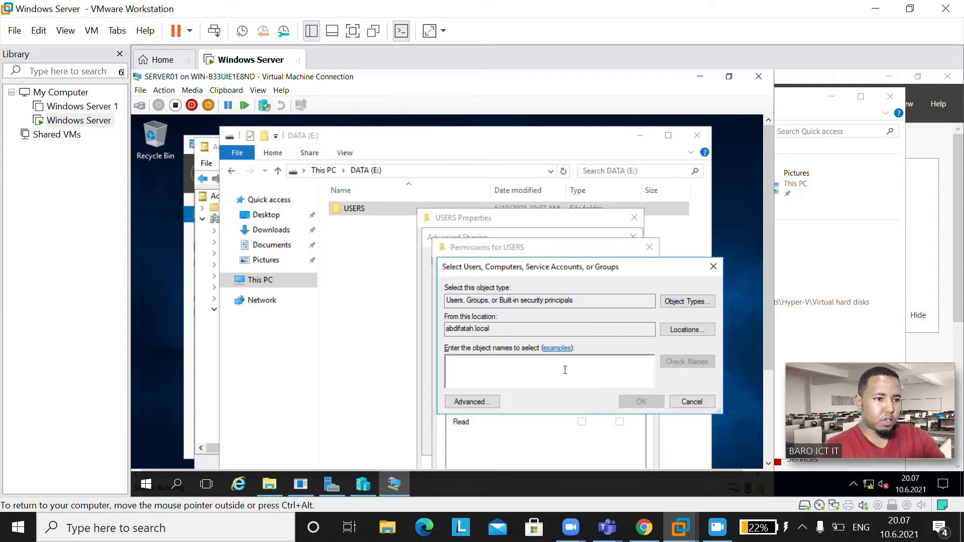
text(AUT)
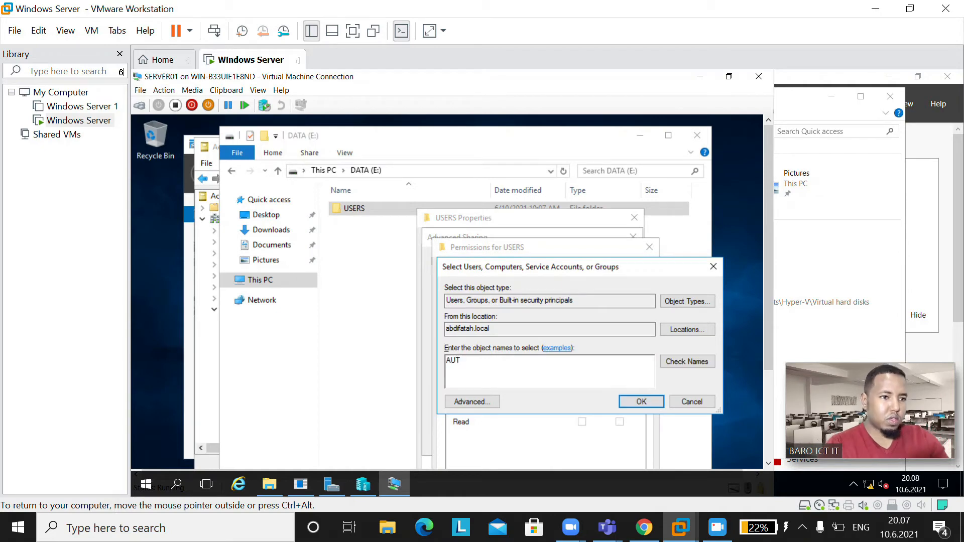
click(689, 362)
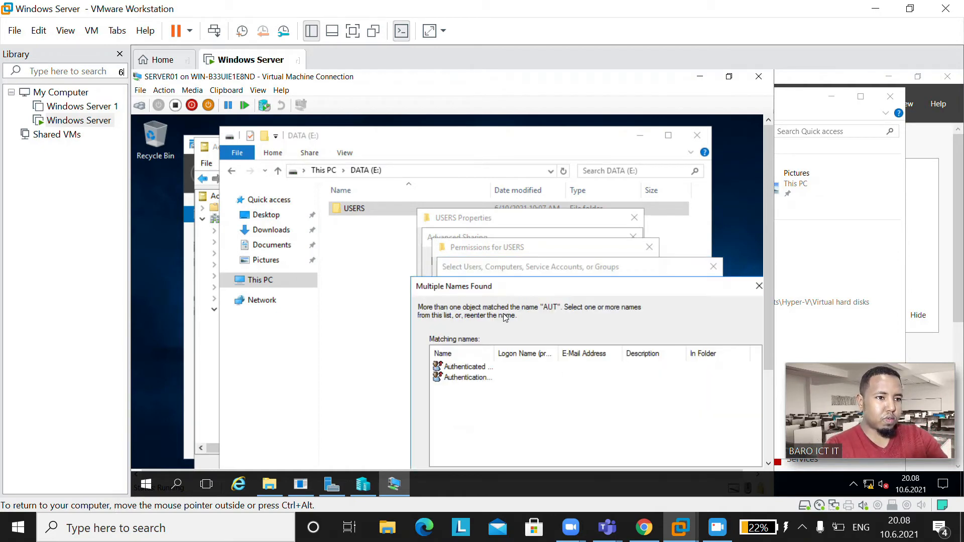
drag(491, 348, 526, 351)
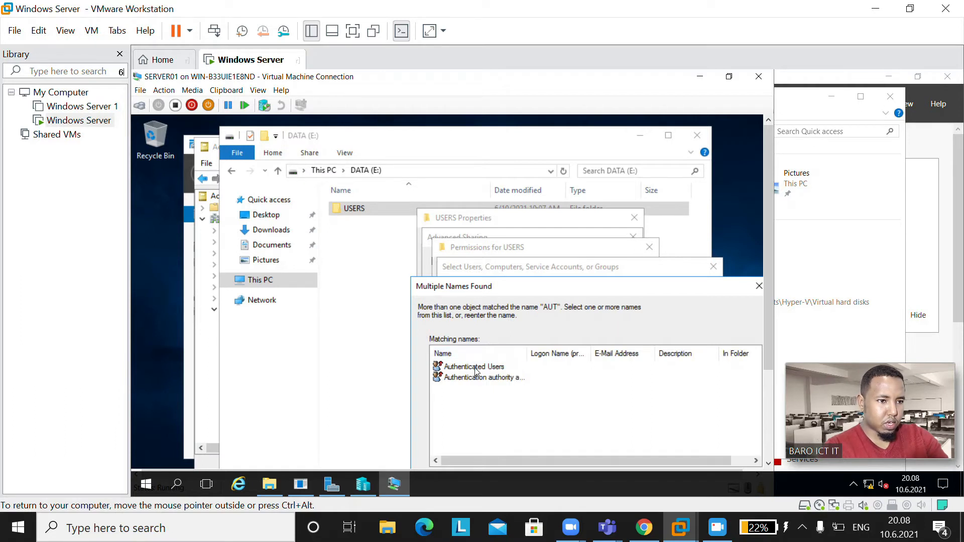
double_click(476, 368)
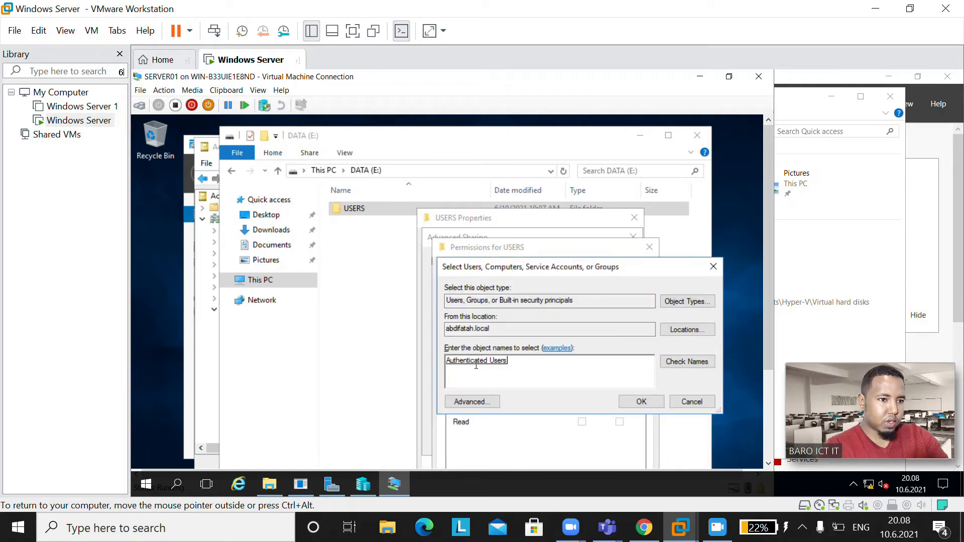
click(642, 403)
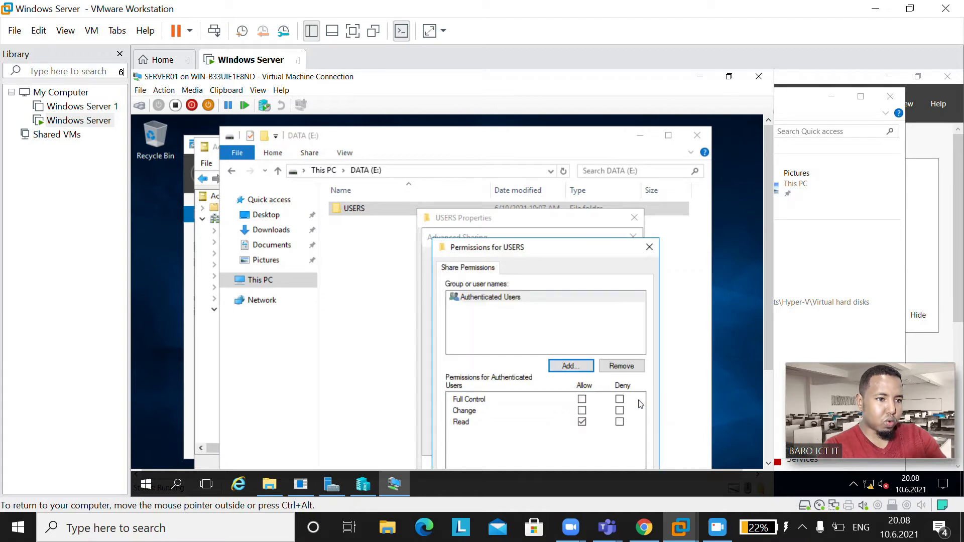
Step: Allow Authenticated Users Full Control and apply the share settings
click(581, 399)
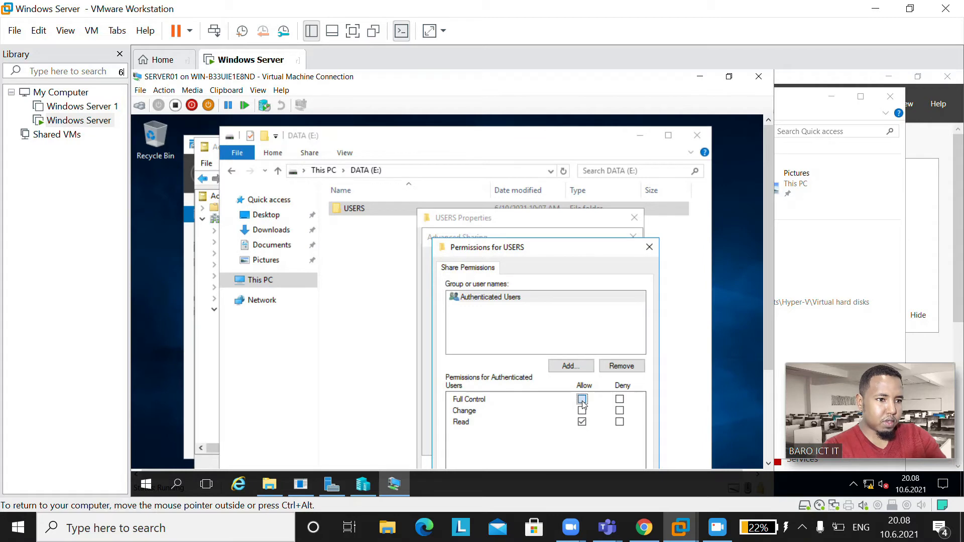
drag(569, 245, 576, 199)
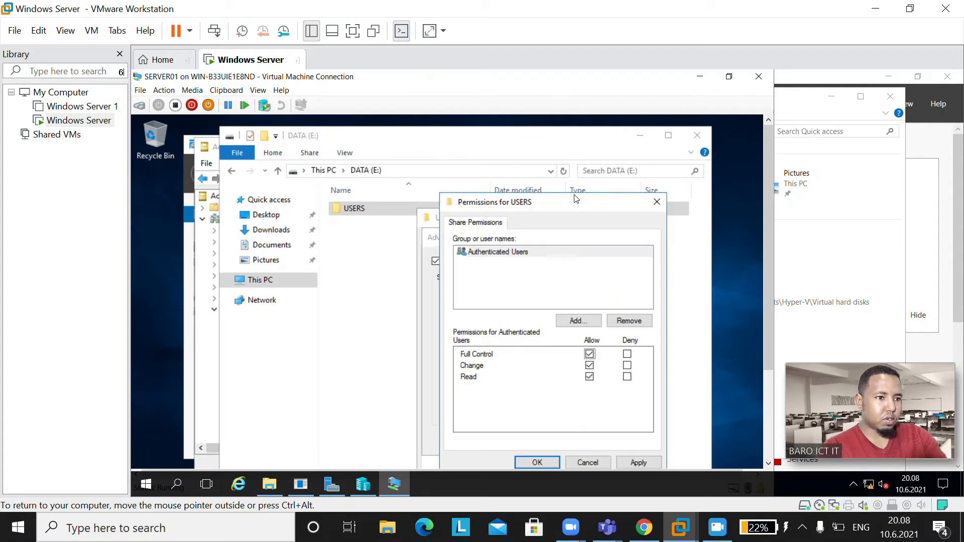
click(637, 462)
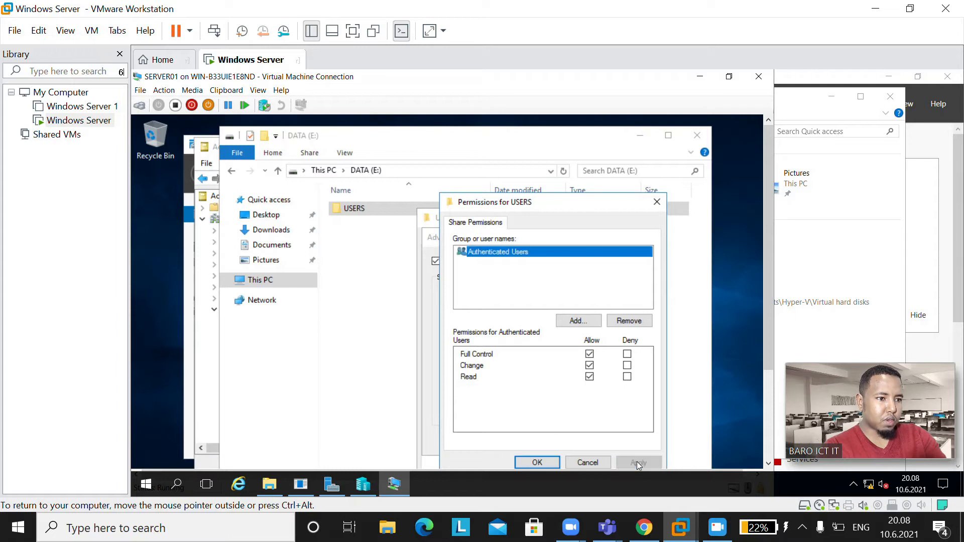
click(538, 461)
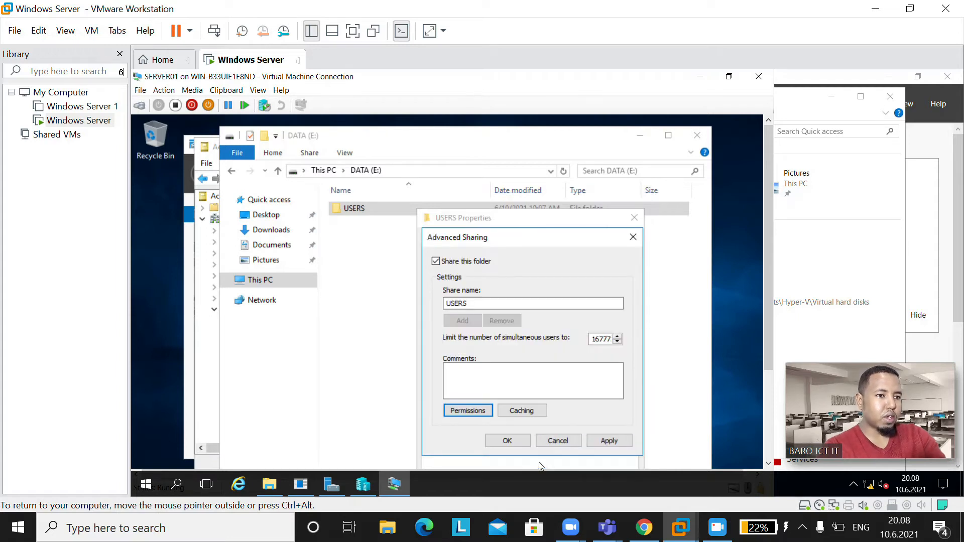
click(613, 441)
Step: Finish the sharing dialog and open the advanced security settings for USERS
click(507, 441)
click(499, 239)
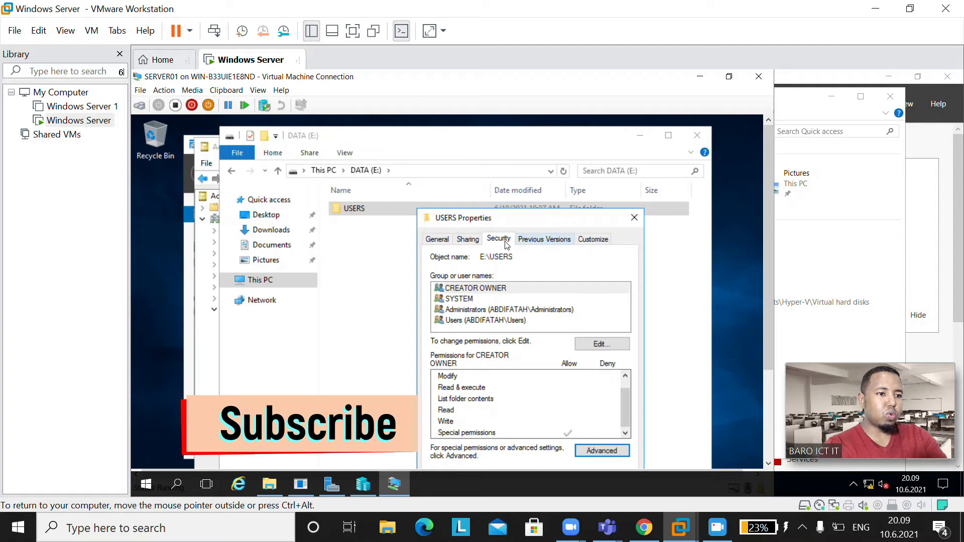
click(604, 453)
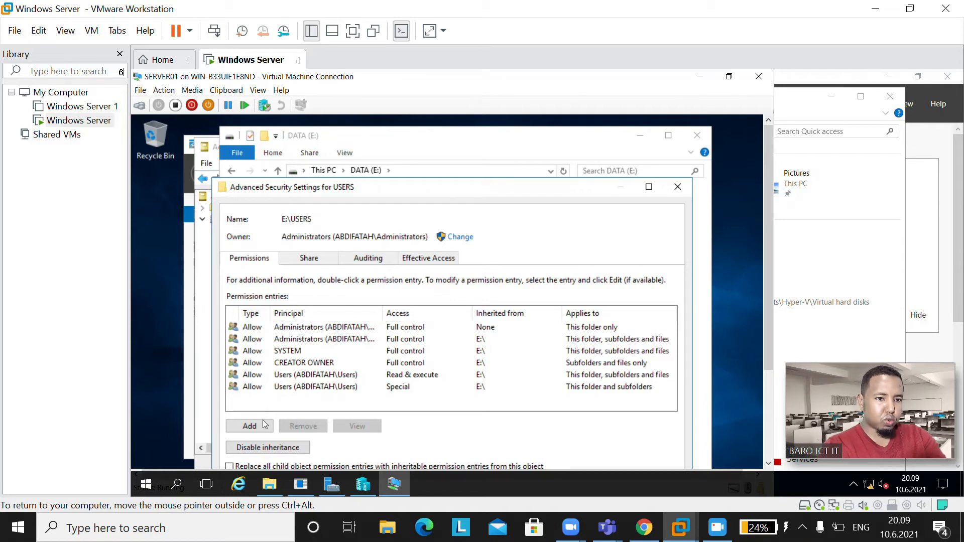
Step: Disable inheritance, convert to explicit entries, and remove the Users and CREATOR OWNER entries
click(246, 450)
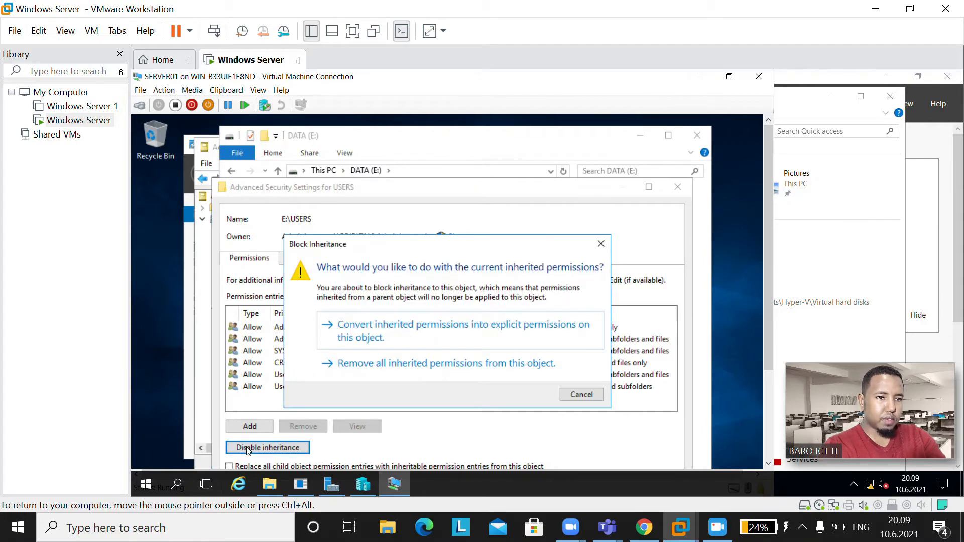
click(416, 332)
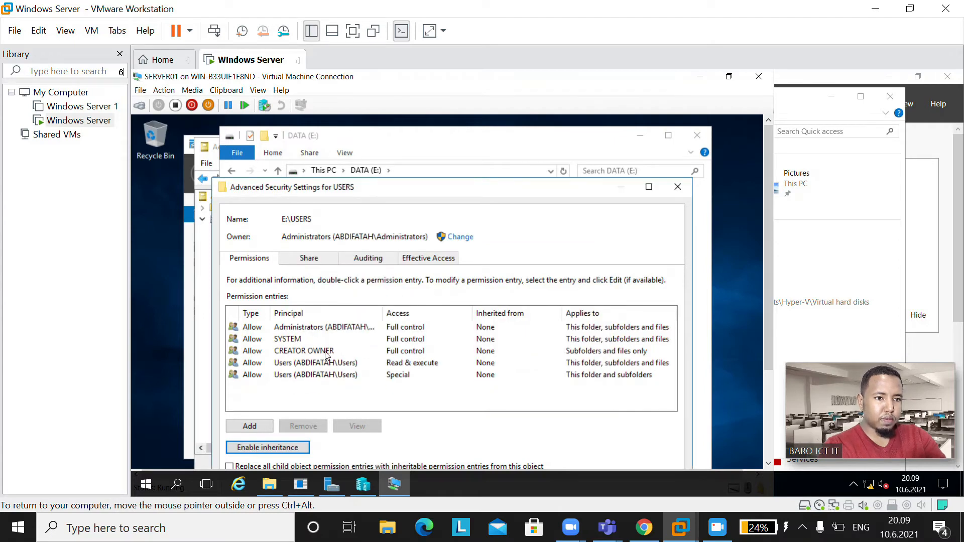
click(317, 376)
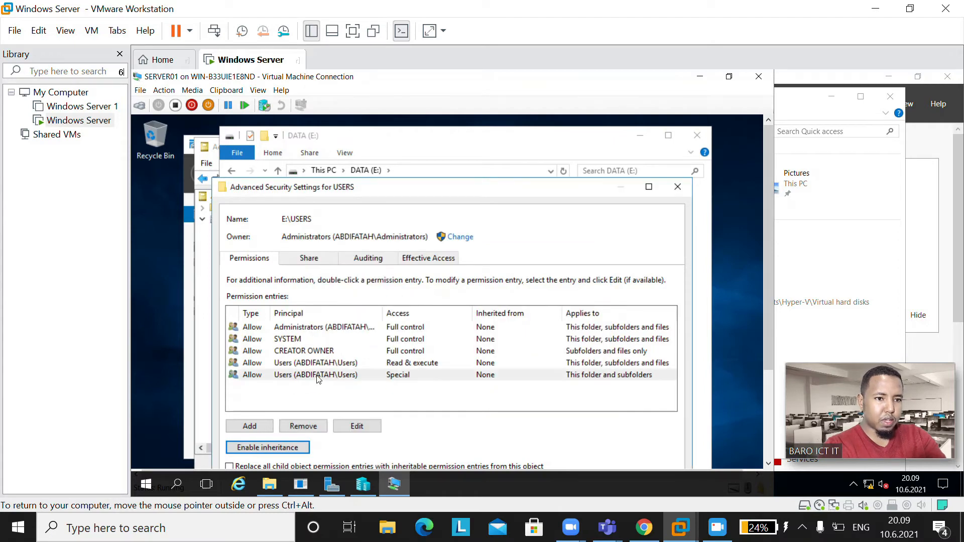
click(316, 428)
click(316, 428)
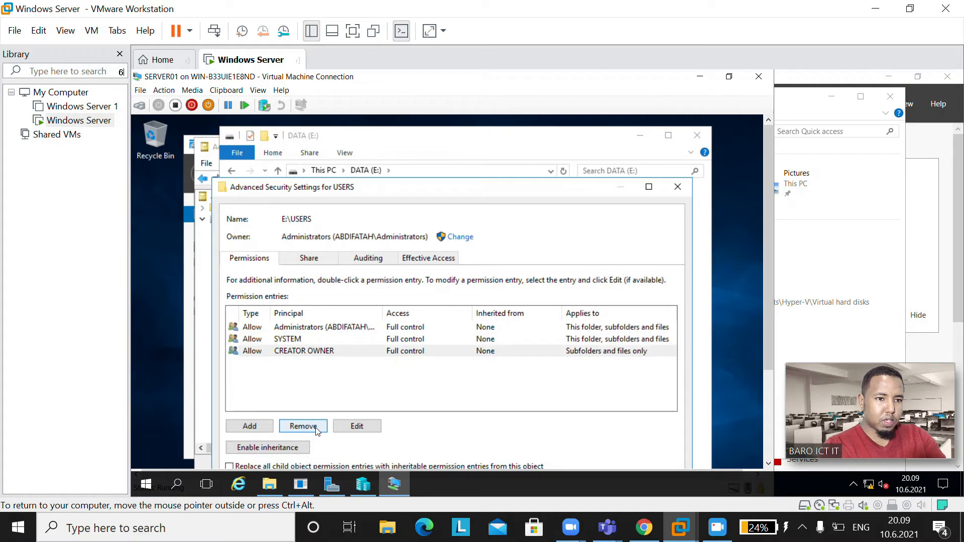
click(316, 427)
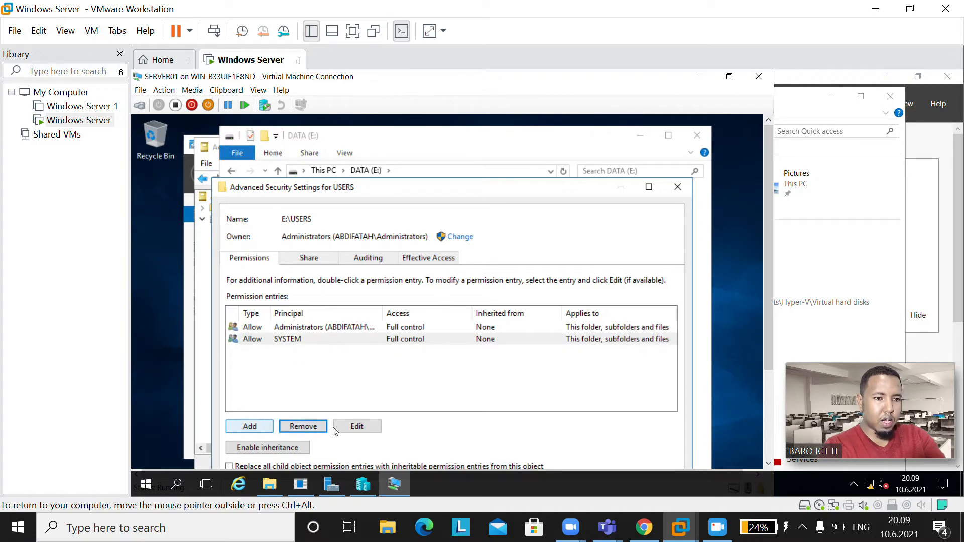
Step: Start a new permission entry with Authenticated Users as the principal
click(250, 425)
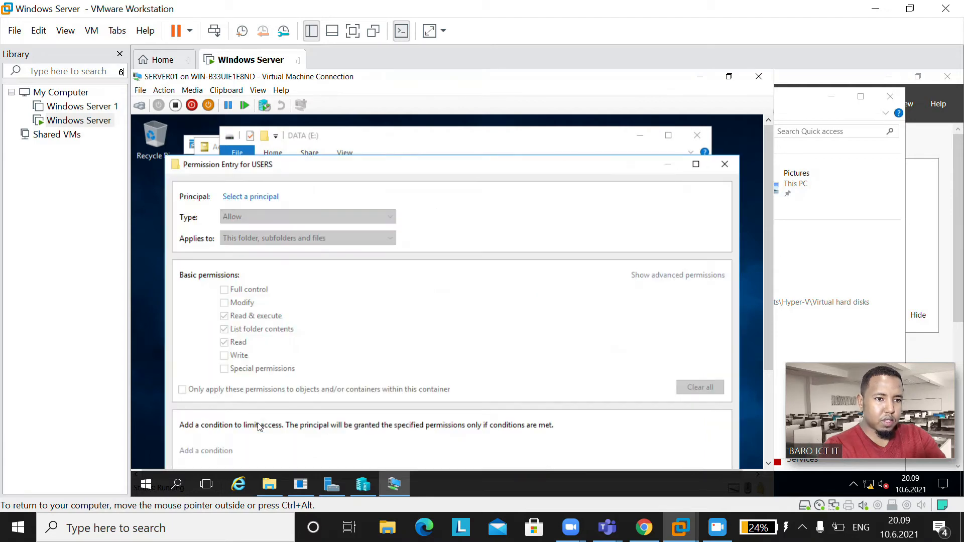
click(251, 197)
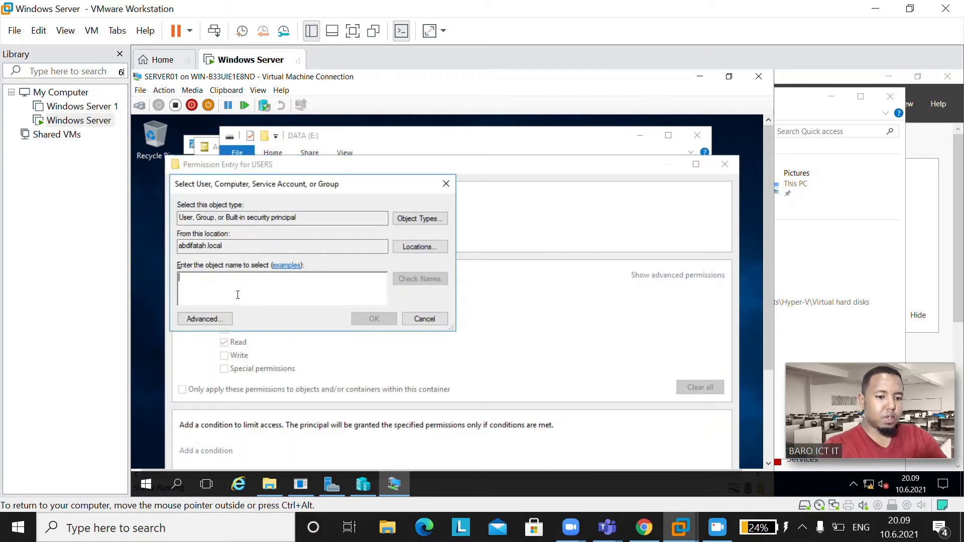
text(AUT)
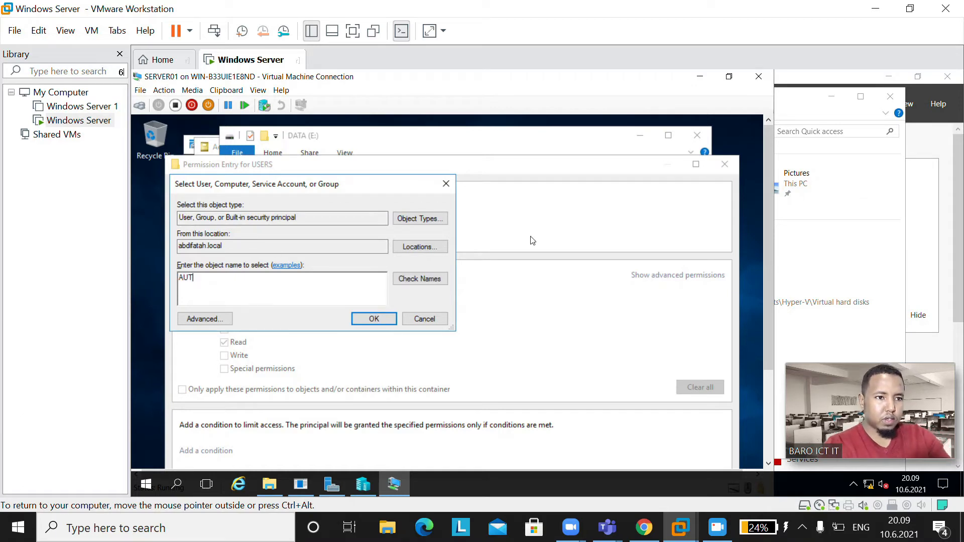
click(434, 281)
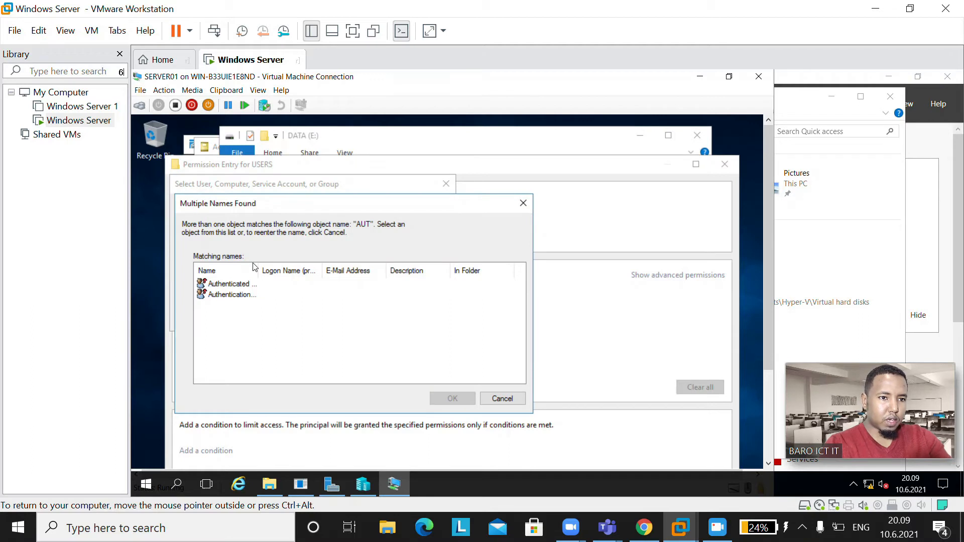
drag(257, 268, 321, 272)
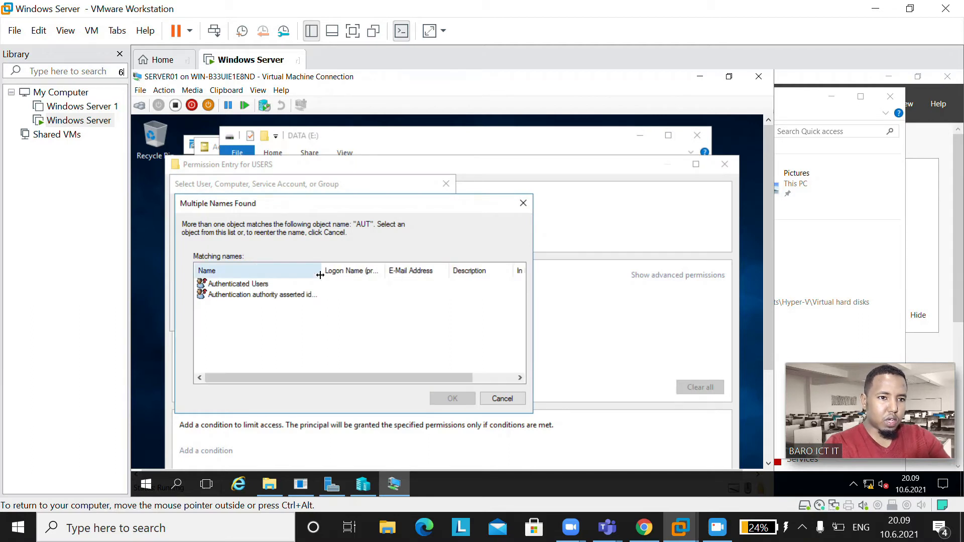
click(238, 284)
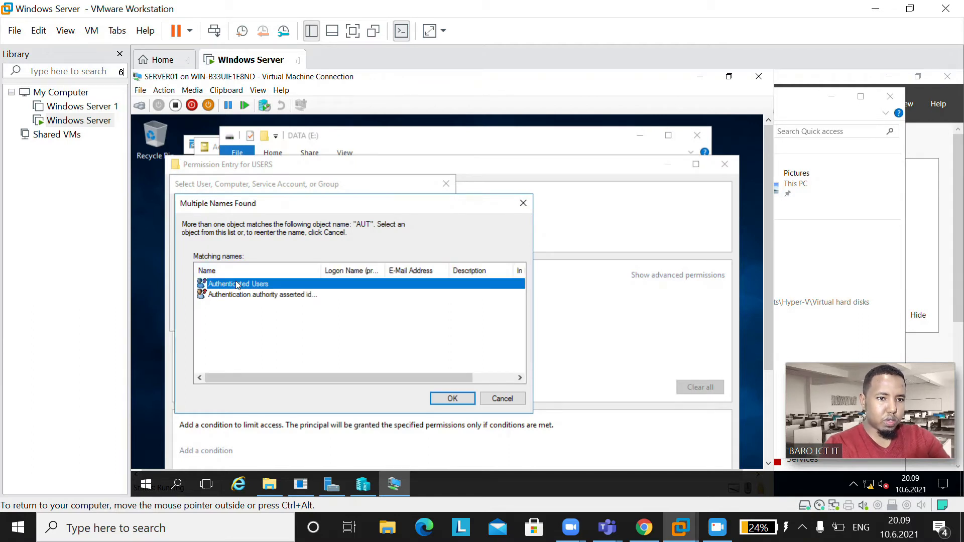
click(453, 399)
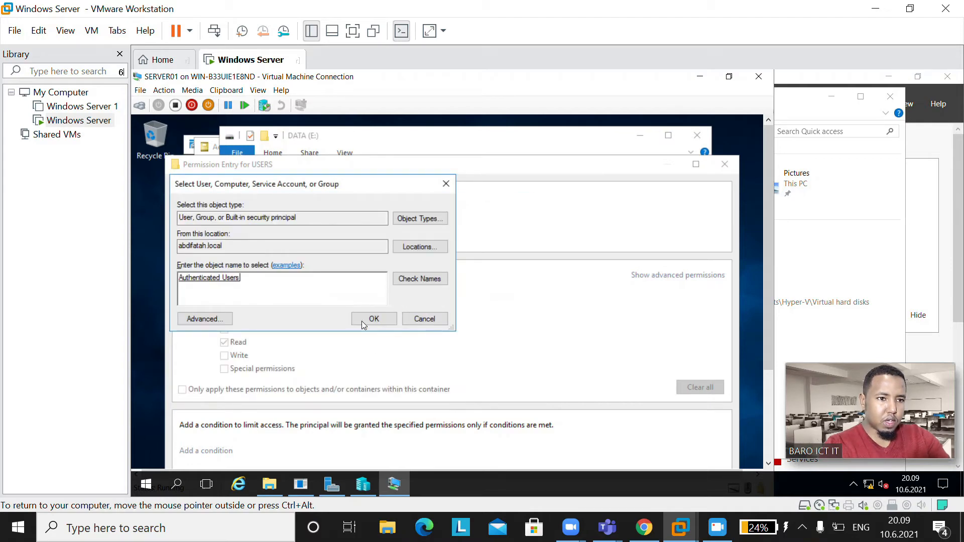
click(378, 323)
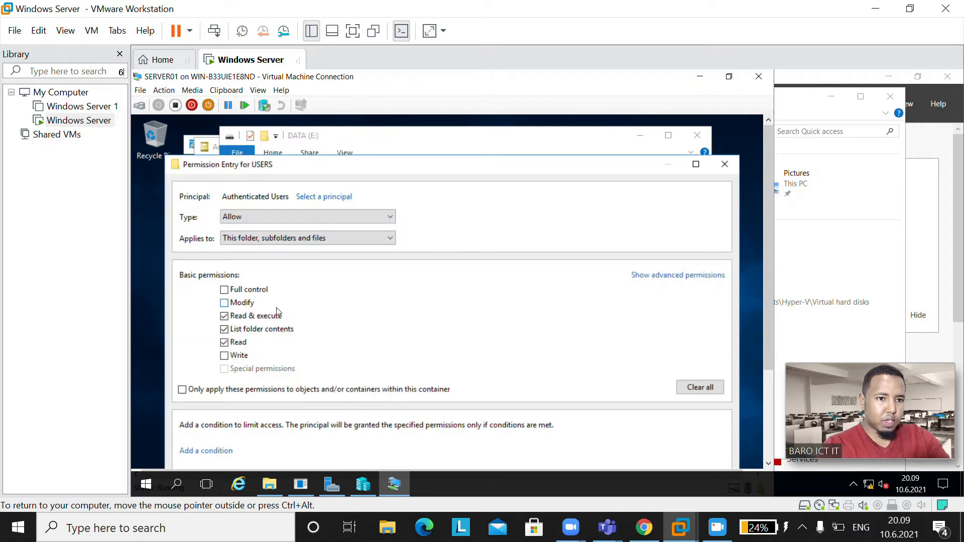
Step: Set the entry to Modify, applying to This folder only, and save it
click(323, 241)
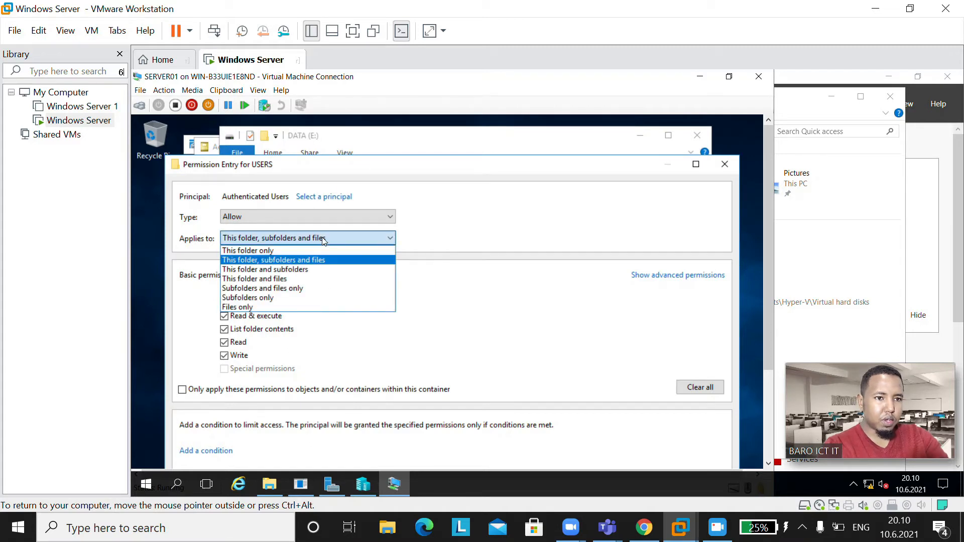
click(276, 251)
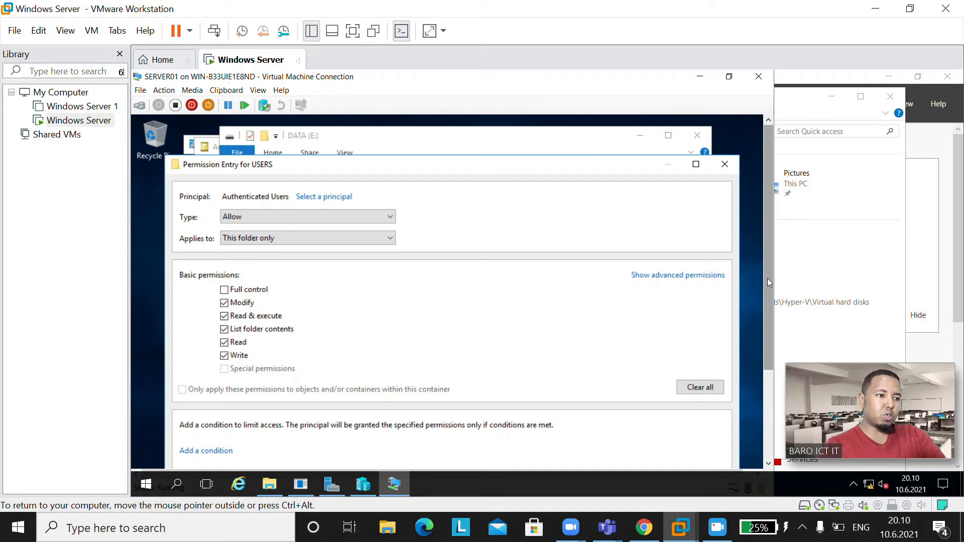
drag(767, 278, 763, 336)
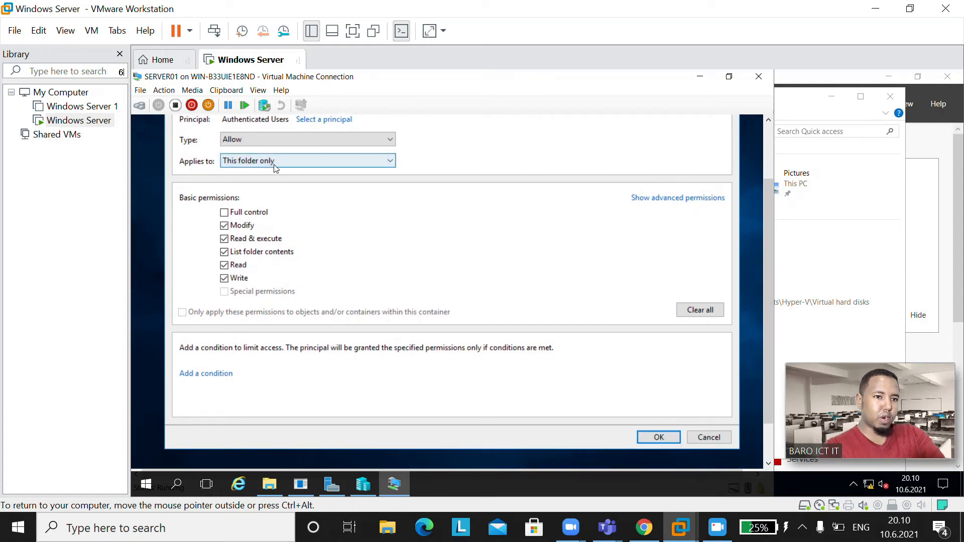
click(659, 438)
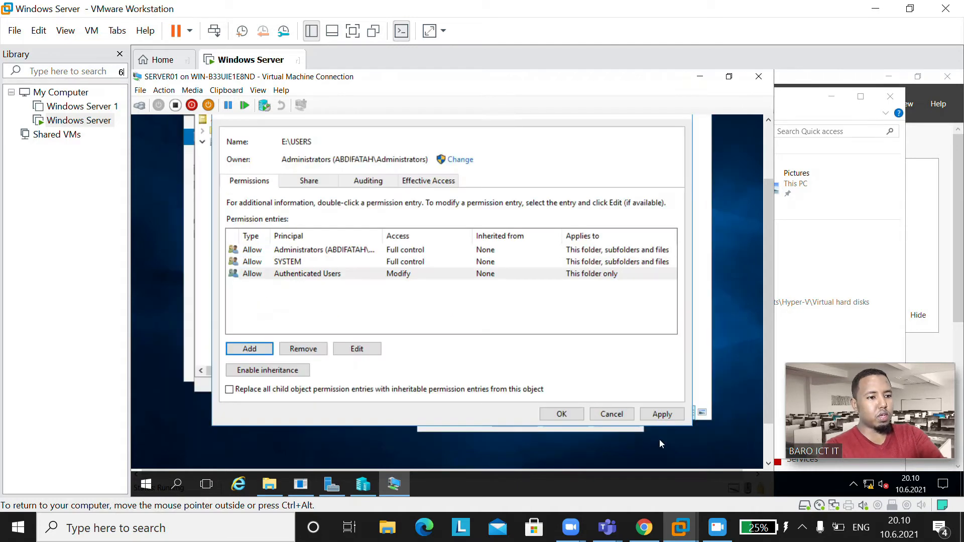
Step: Apply and close the advanced security and Properties dialogs, then close the DATA (E:) window
click(658, 413)
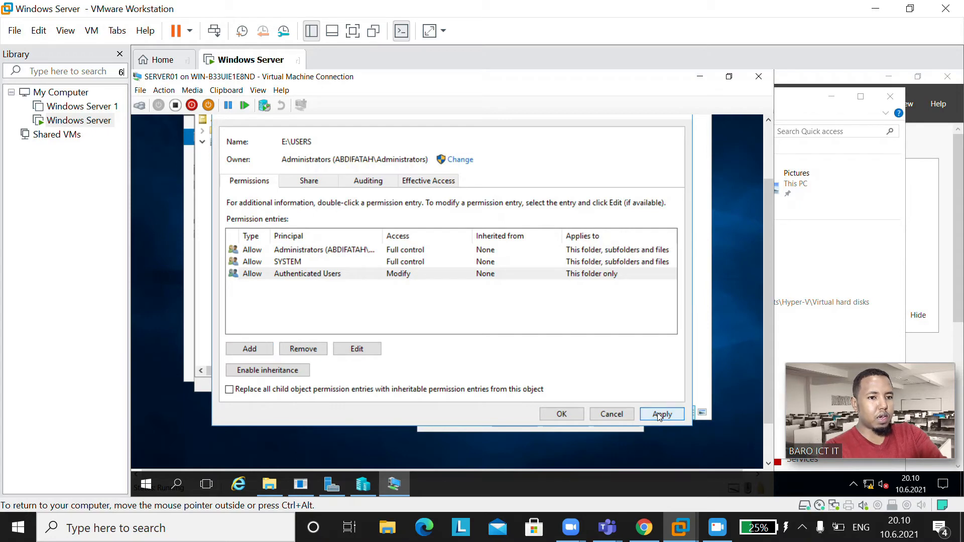
click(561, 415)
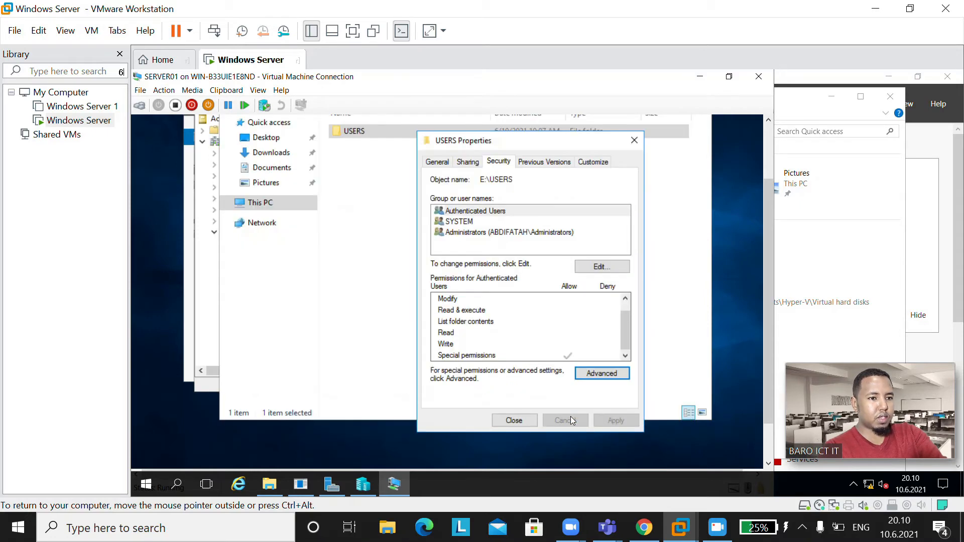
click(513, 421)
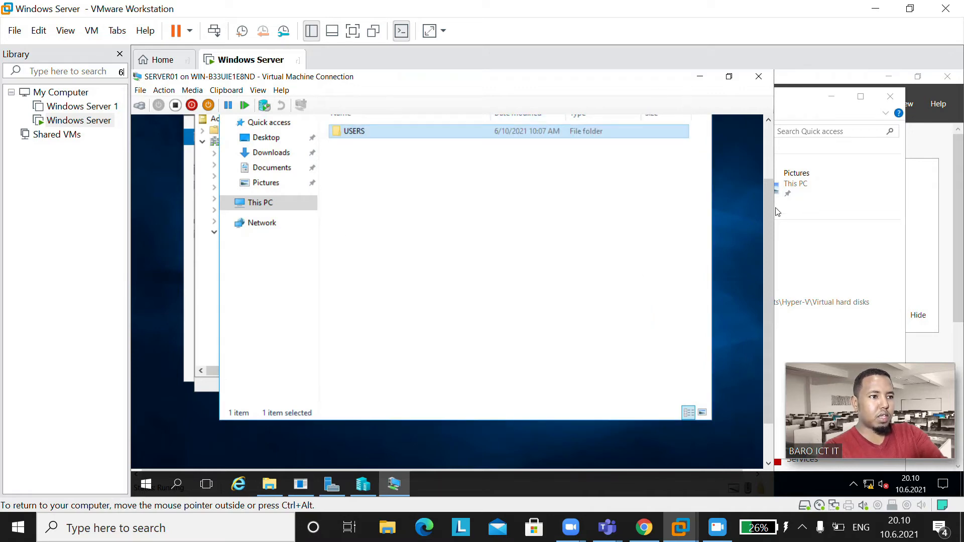
drag(772, 214, 777, 181)
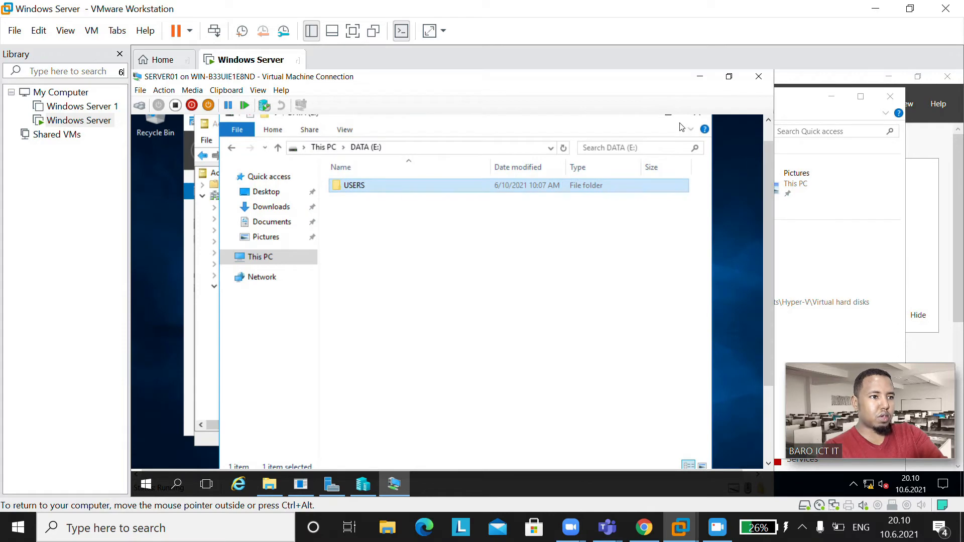
click(762, 170)
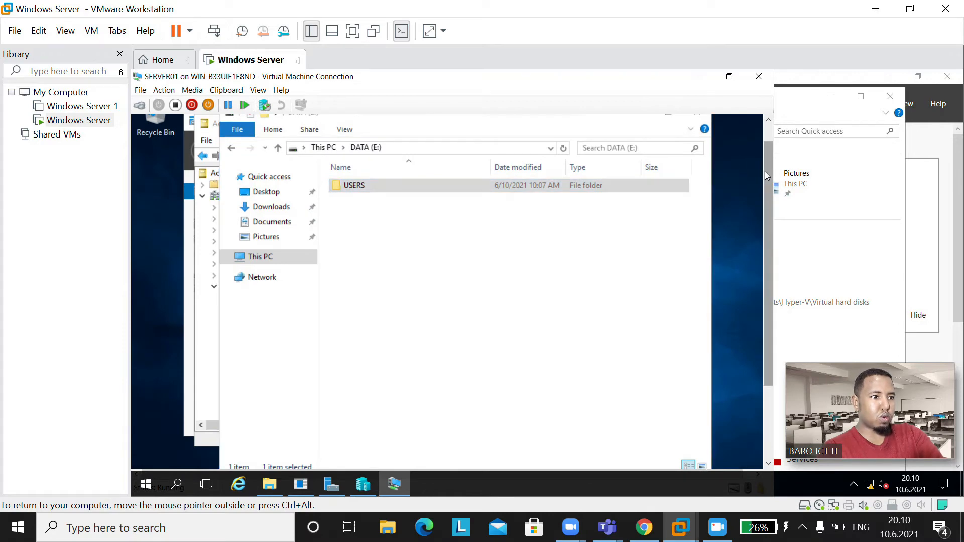
scroll(765, 159, up, 1)
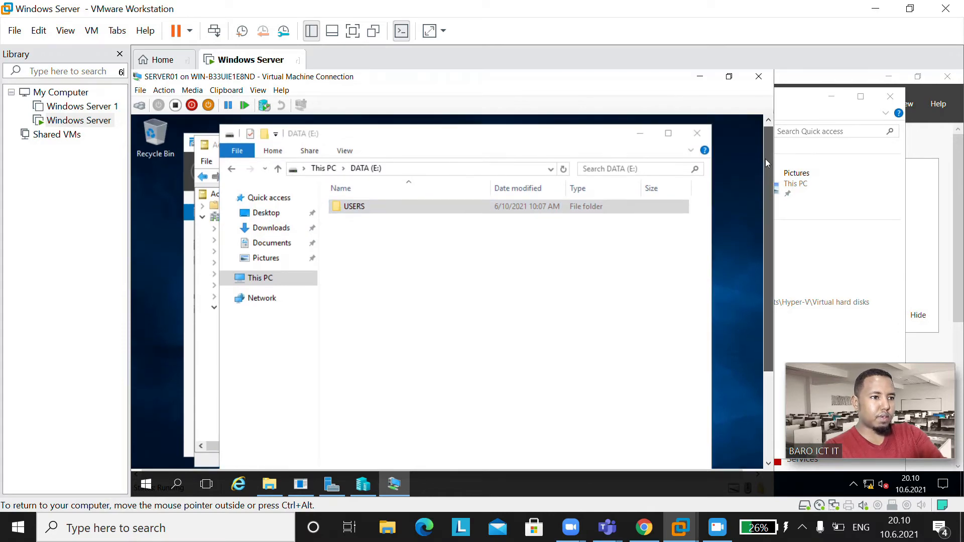
click(696, 131)
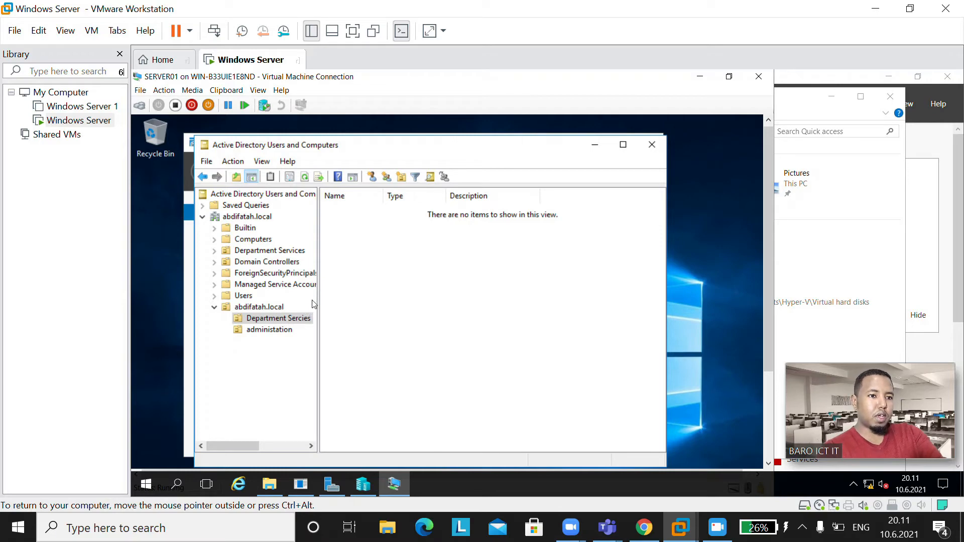
Step: Show the New object-type submenu for the Department Sercies OU
right_click(287, 321)
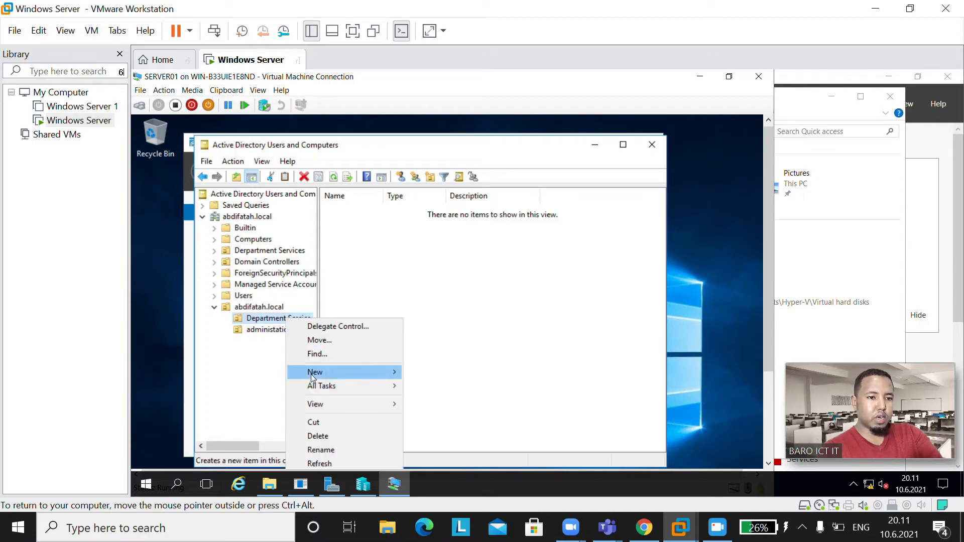
mouse_move(339, 376)
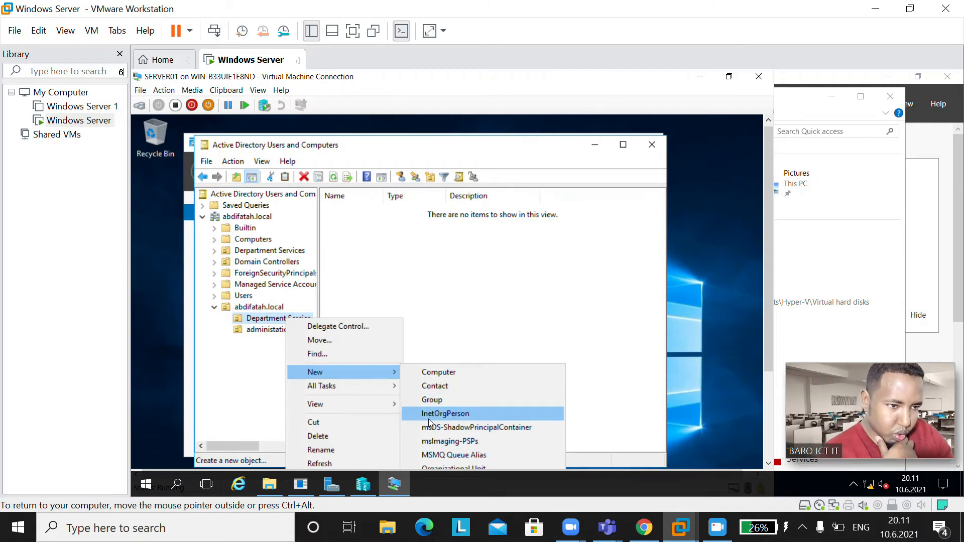
key(Down)
key(Down)
key(Down)
key(Down)
key(Down)
key(Down)
key(Down)
key(Down)
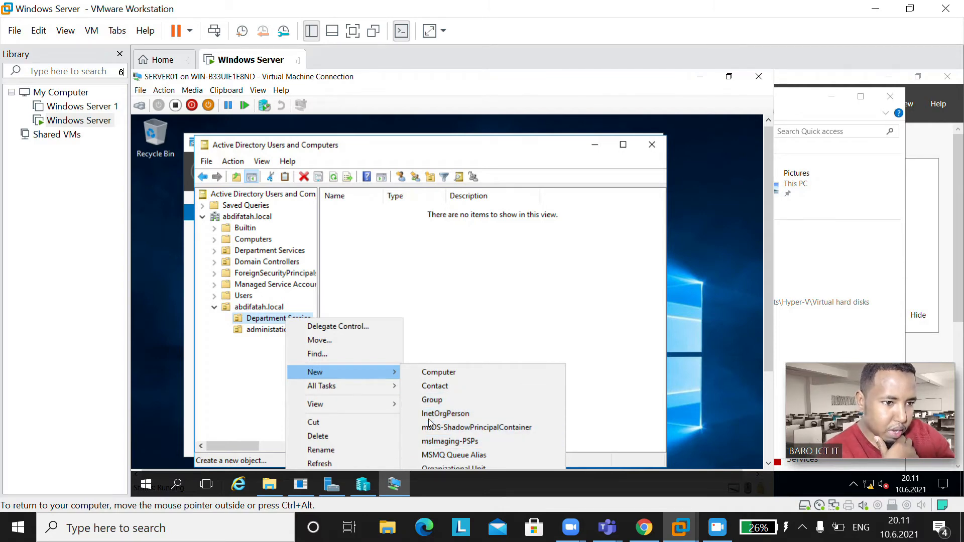
key(Return)
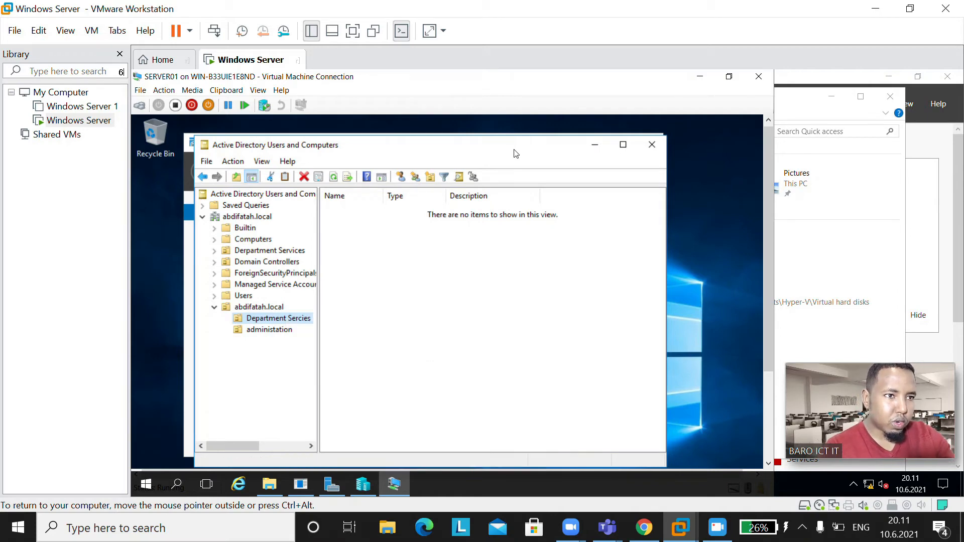
drag(522, 134, 527, 130)
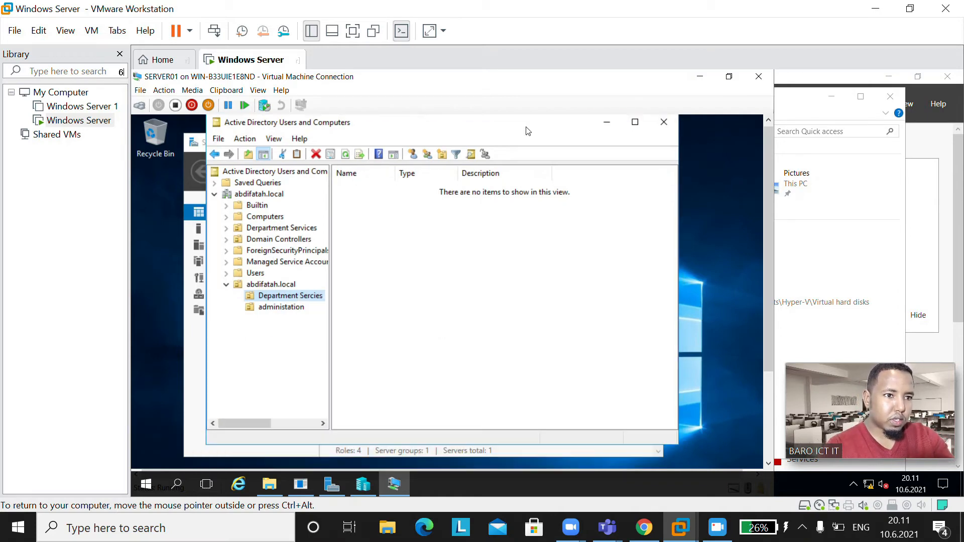
right_click(286, 301)
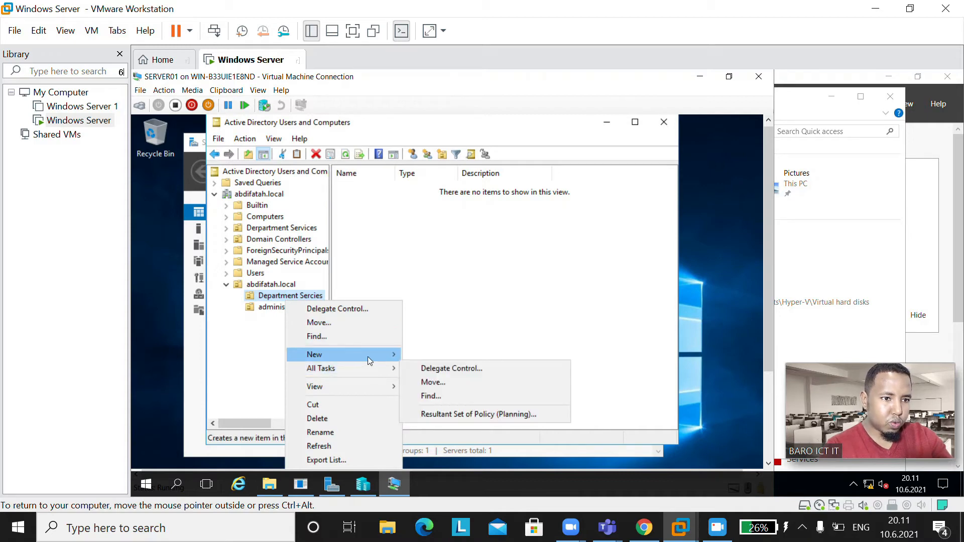
mouse_move(370, 360)
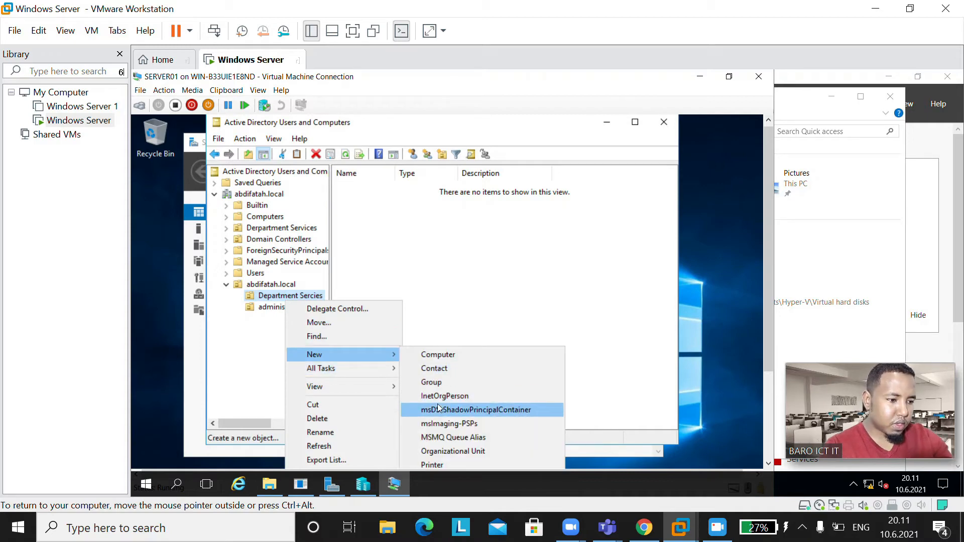
key(Down)
key(Down)
key(Down)
key(Down)
key(Down)
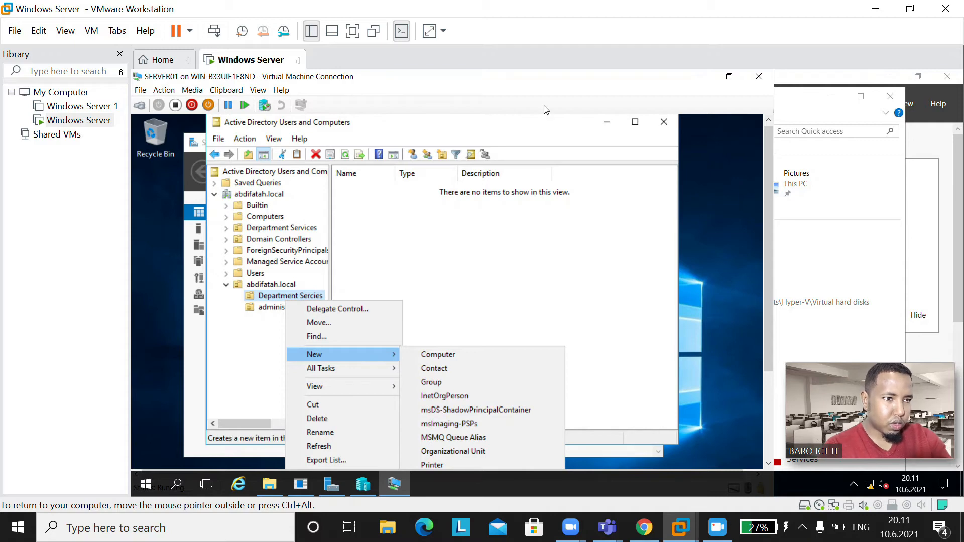
click(542, 124)
drag(543, 117, 545, 117)
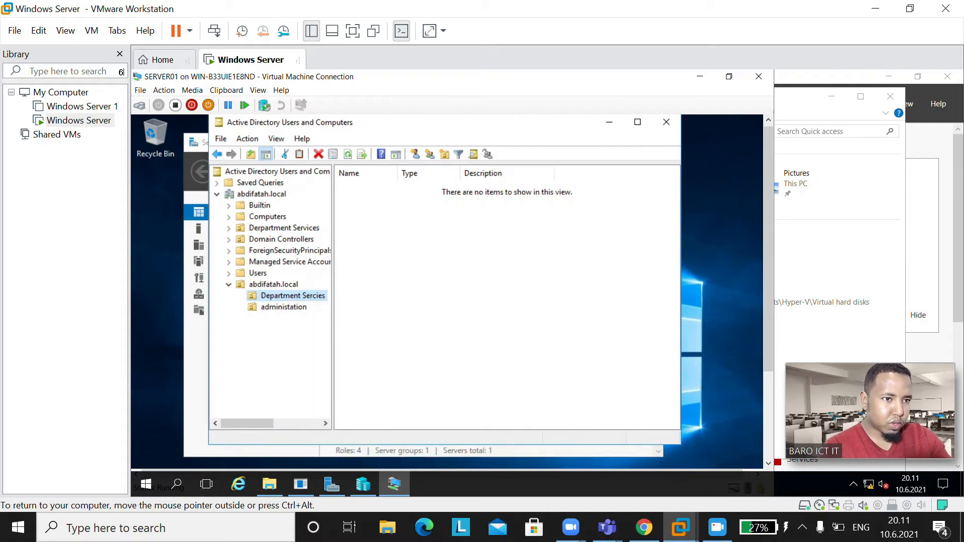
drag(765, 281, 760, 318)
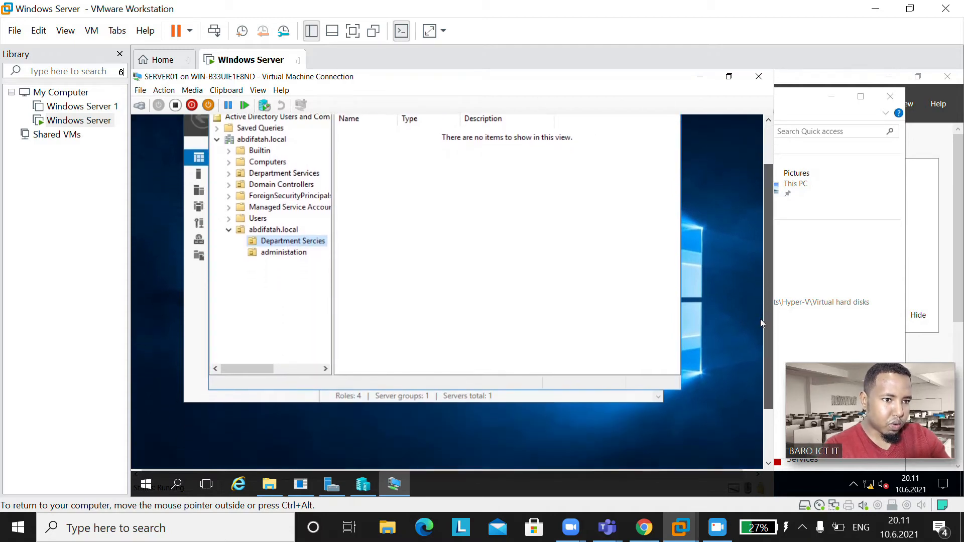
right_click(299, 243)
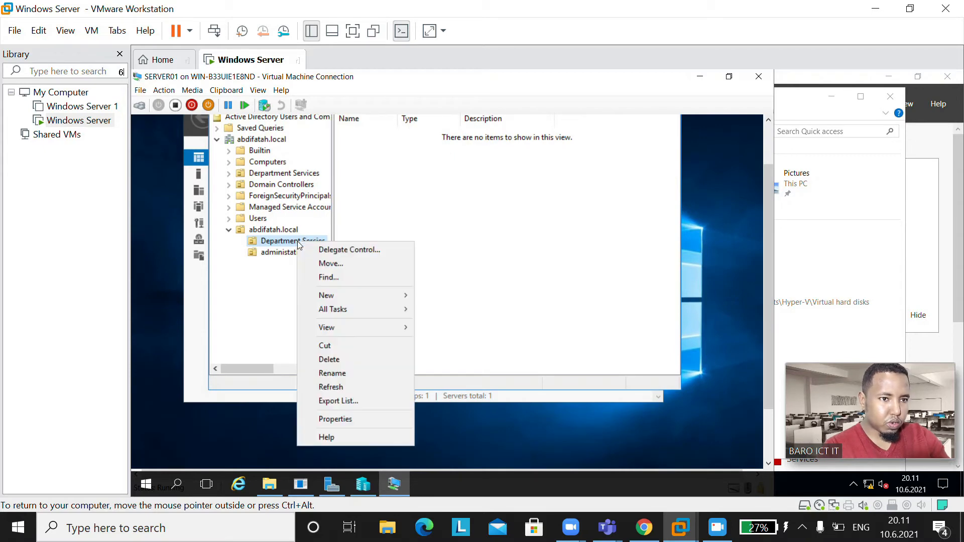
mouse_move(360, 296)
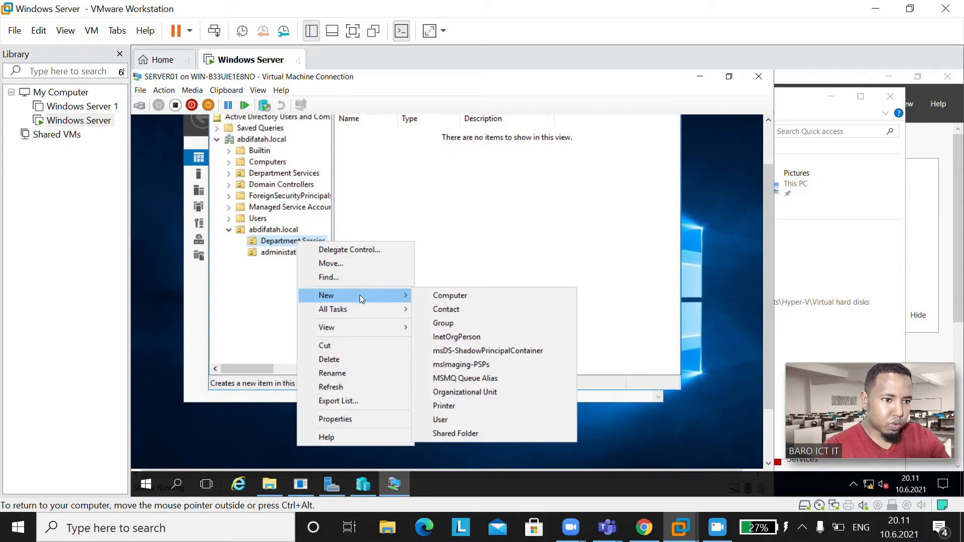
Step: Launch New > User and fill in the user's first name, last name and logon name
click(444, 424)
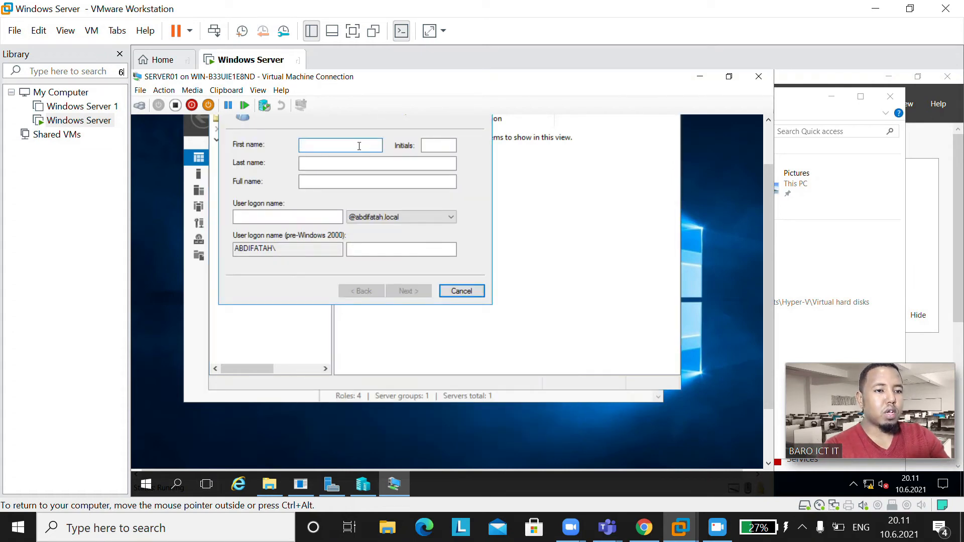
text(J)
key(BackSpace)
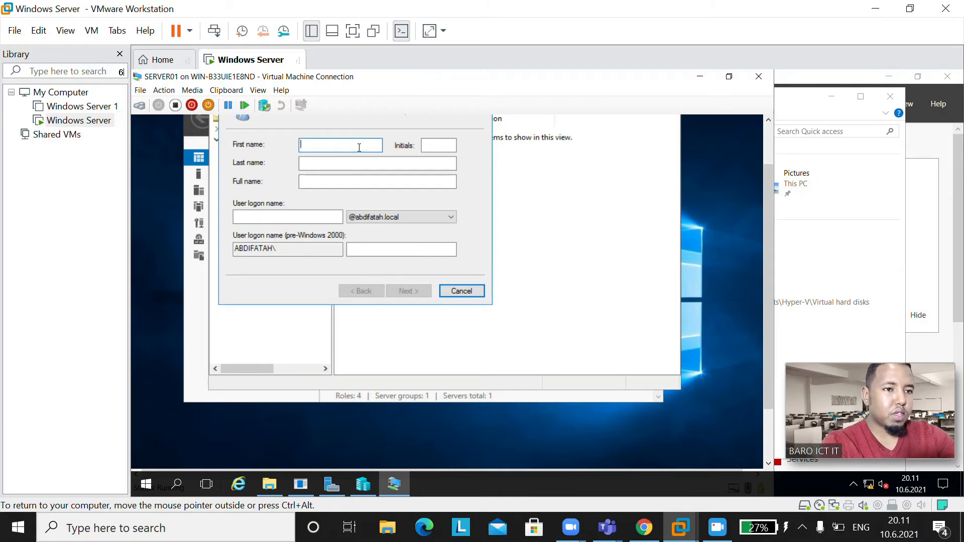
text(MOHA)
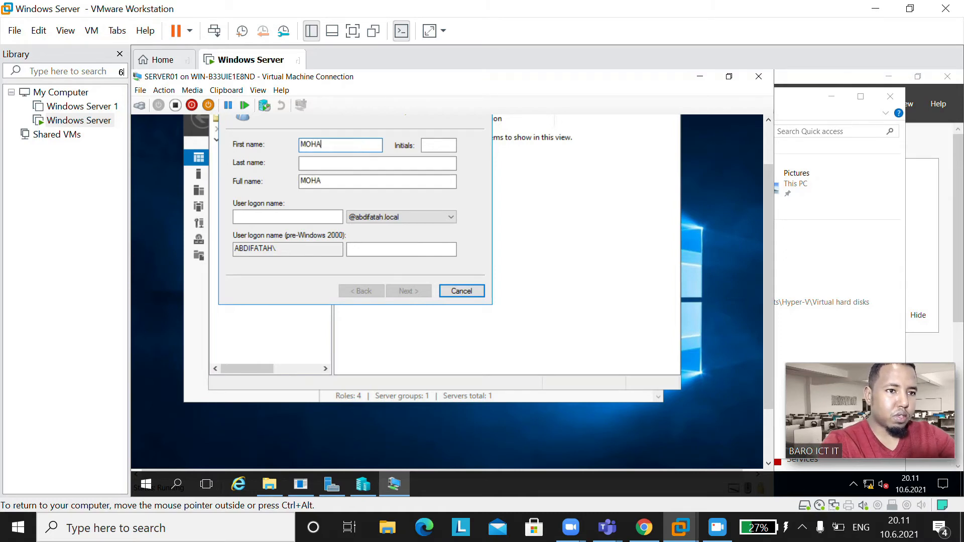
key(BackSpace)
key(BackSpace)
key(BackSpace)
key(BackSpace)
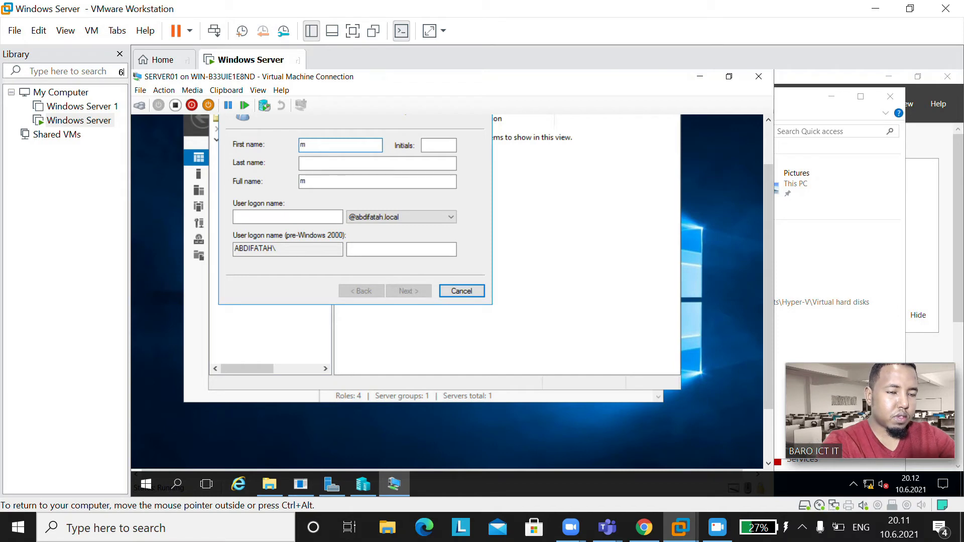
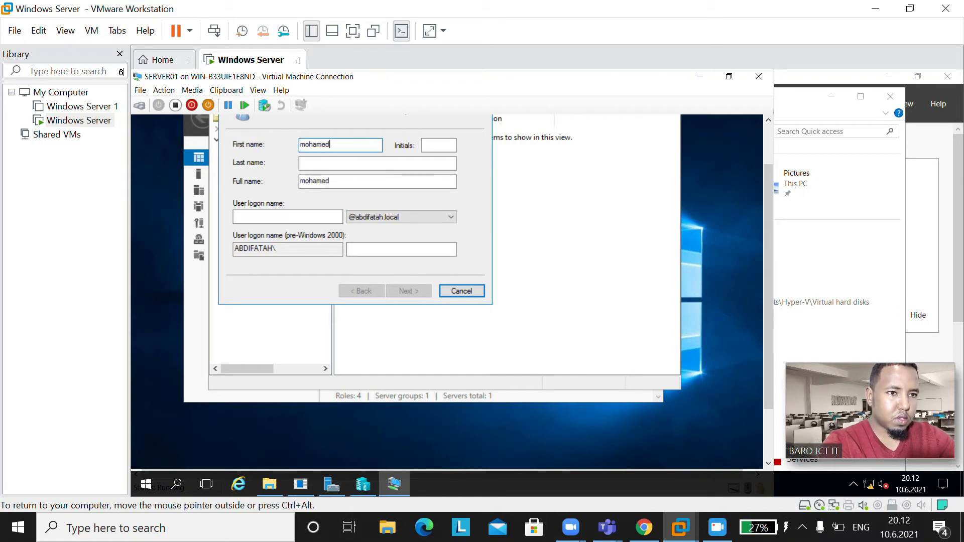
key(Tab)
key(Tab)
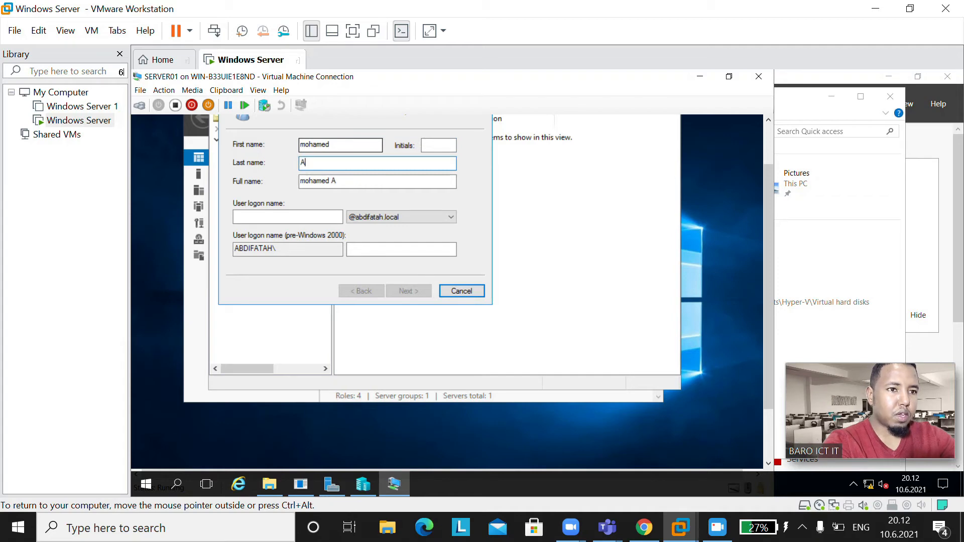
click(261, 217)
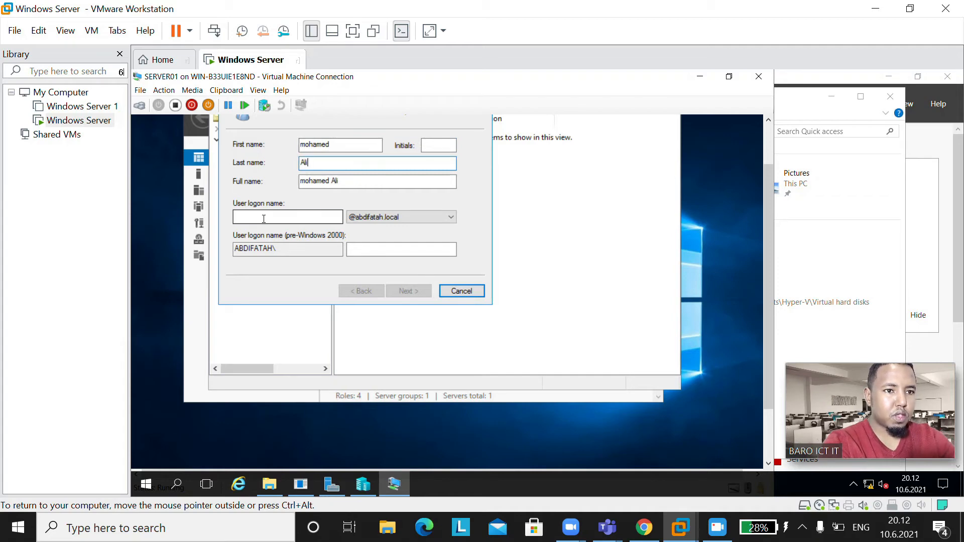
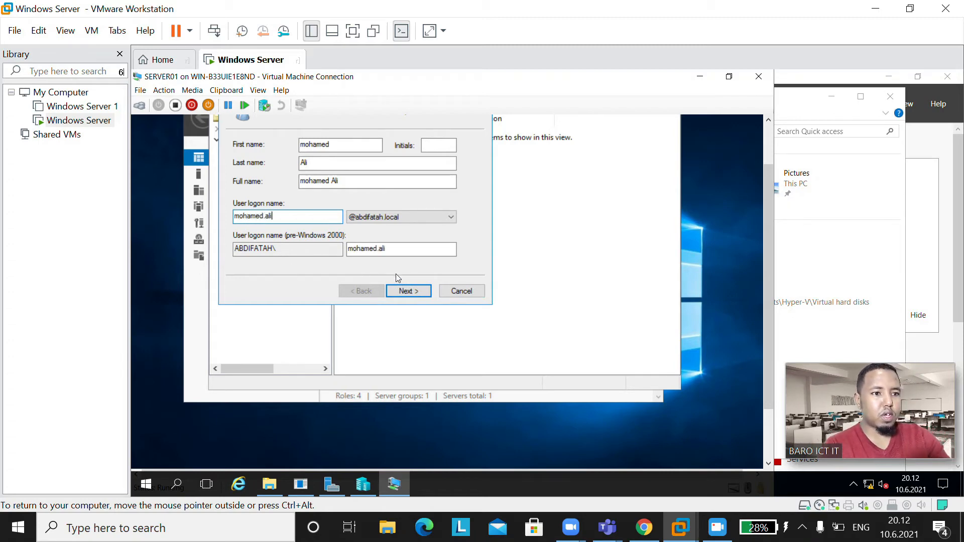
click(408, 292)
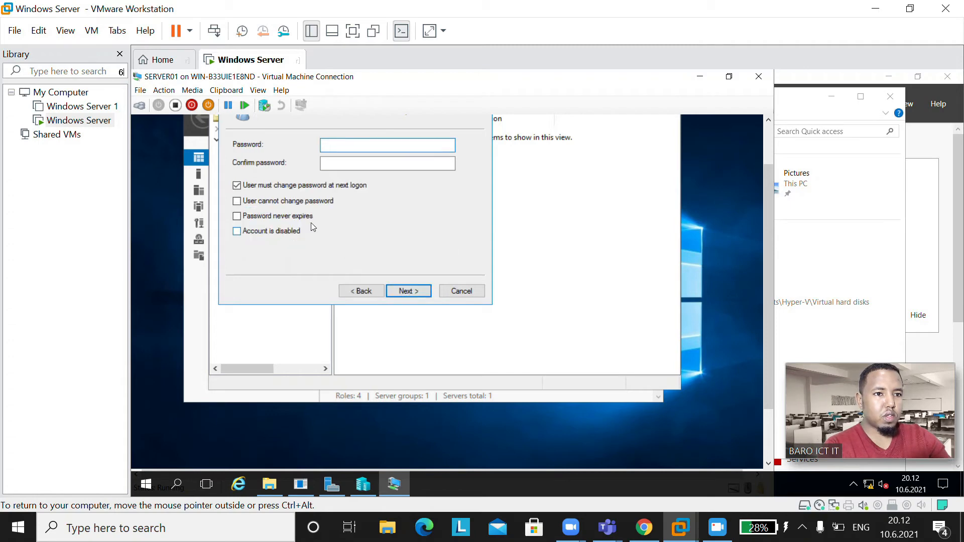
Step: Set the account password with no forced change and Password never expires, then create the user
click(252, 187)
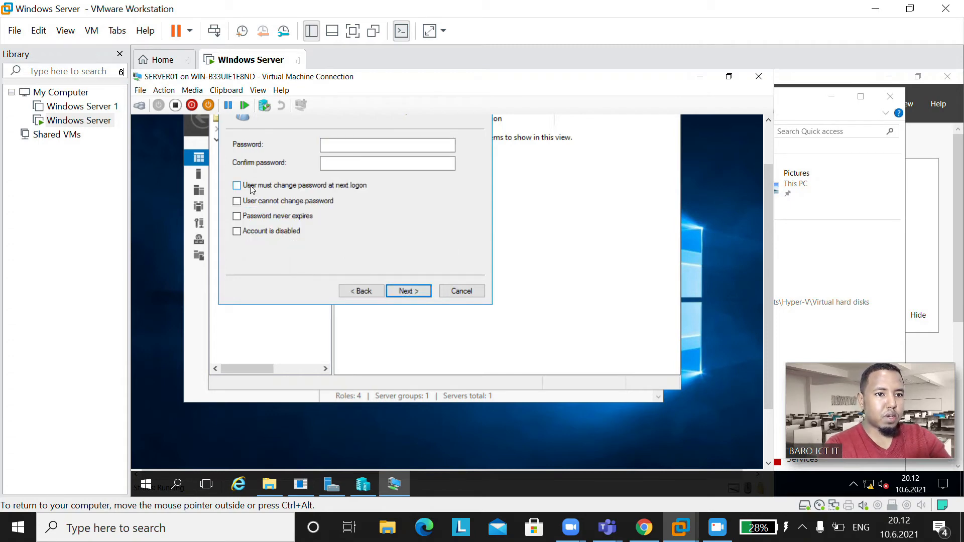
click(383, 147)
text(P@ssw0r)
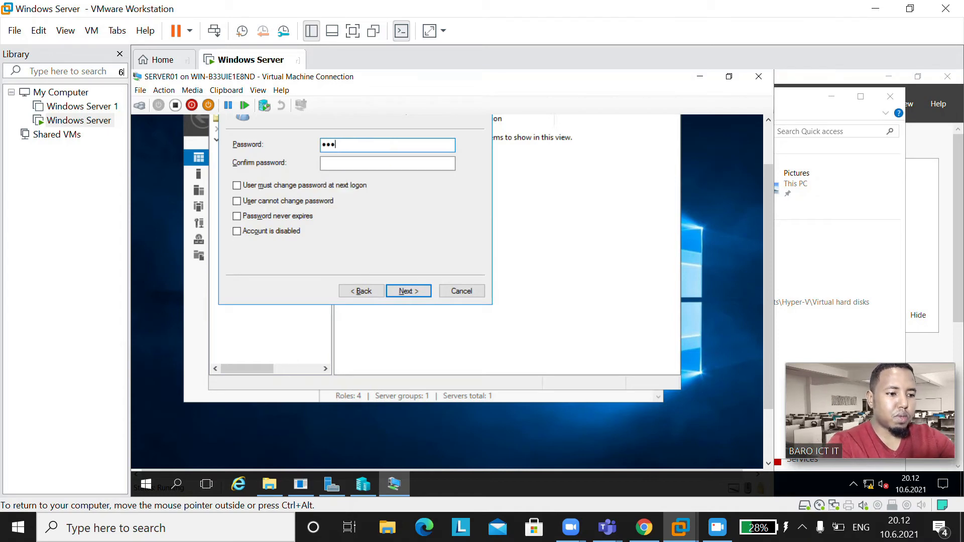
key(Tab)
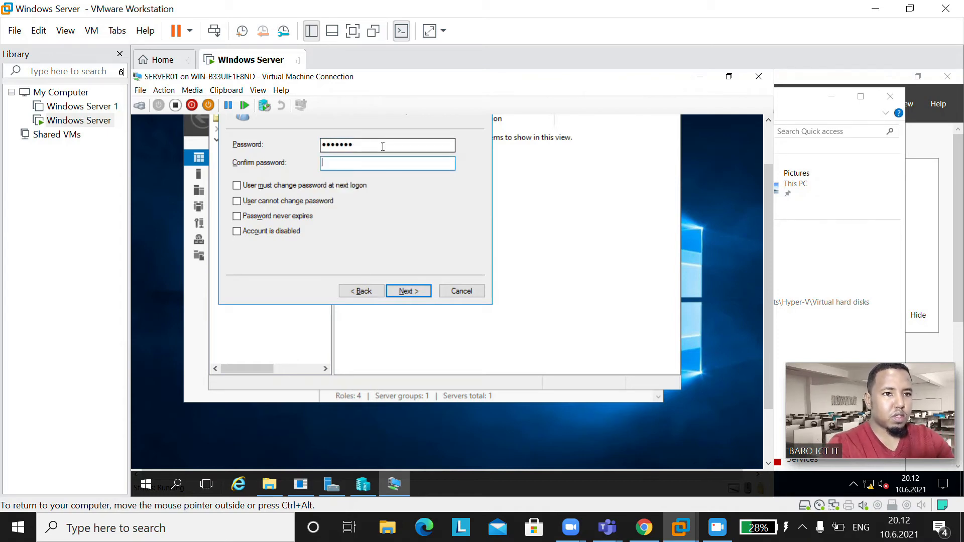
text(P)
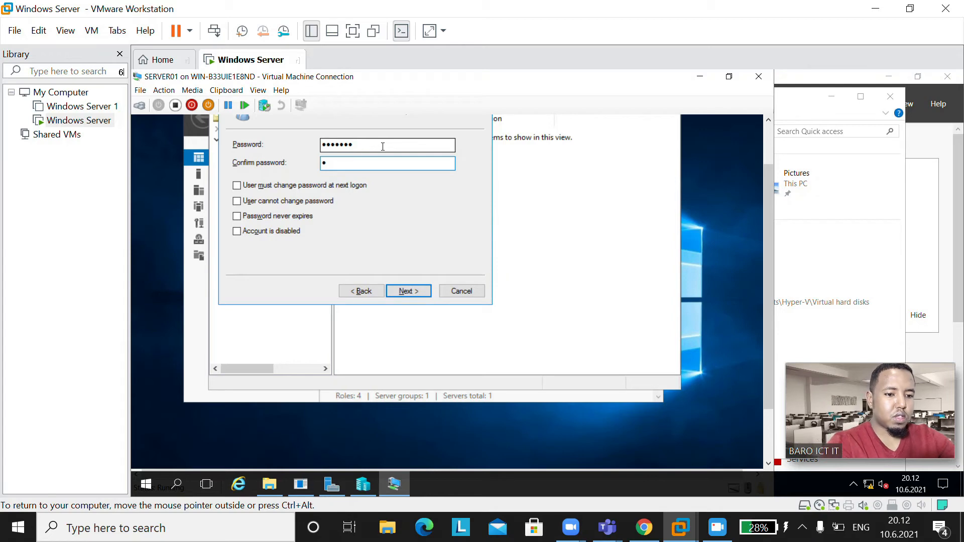
text(@ssw0)
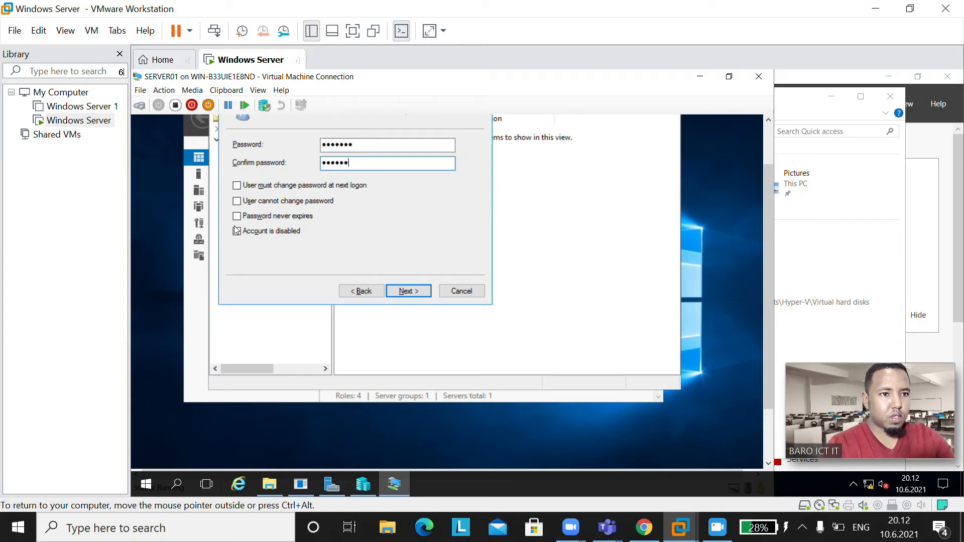
text(r)
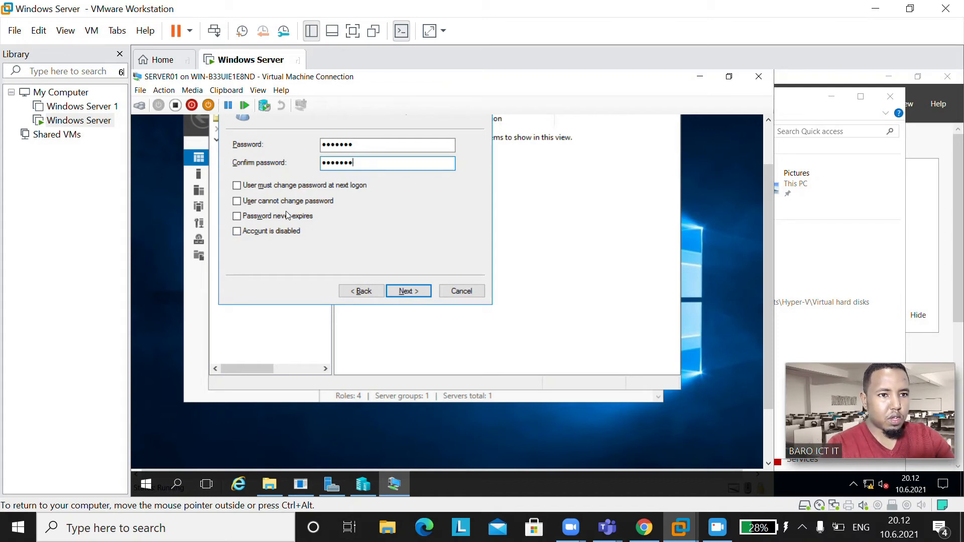
click(266, 221)
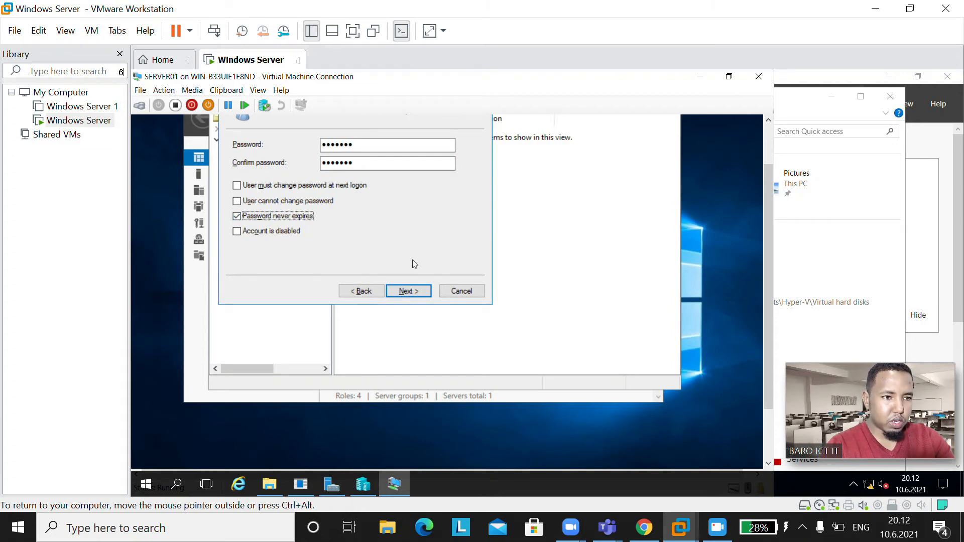
click(409, 292)
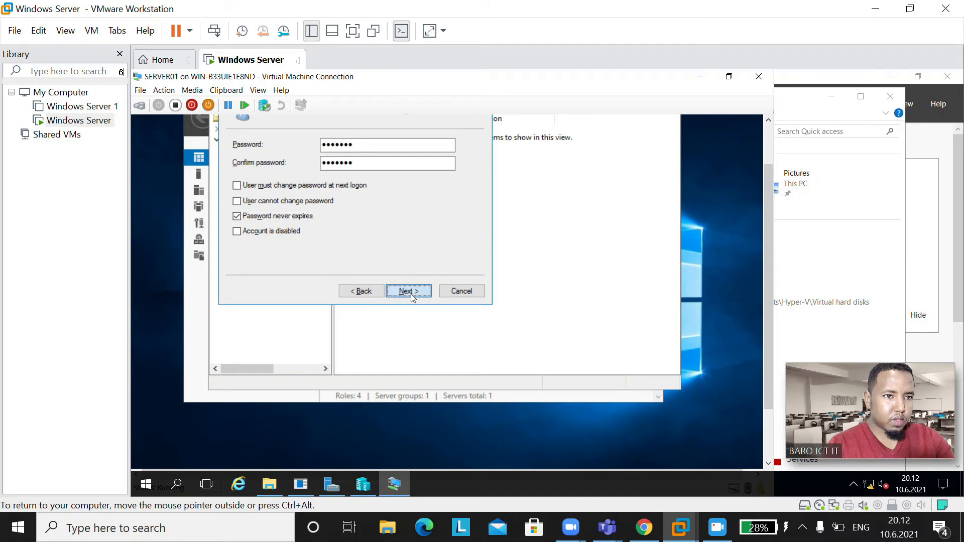
click(412, 295)
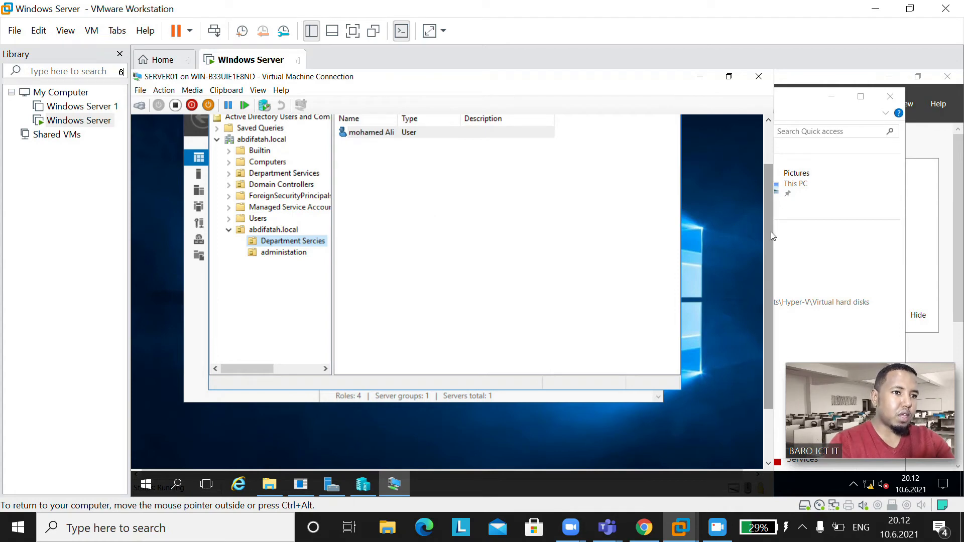
Step: Start another new user, entering its first name, last name and logon name
drag(770, 231, 767, 203)
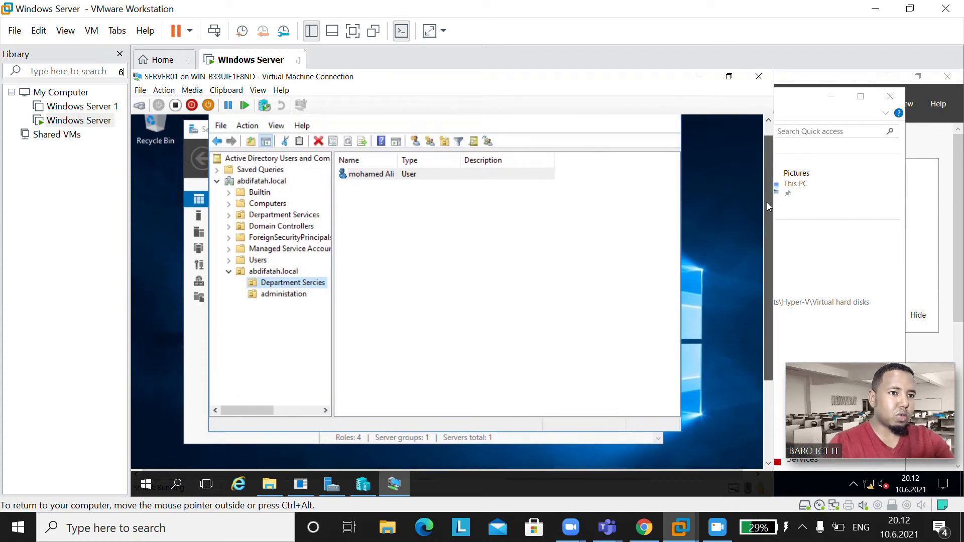
click(415, 144)
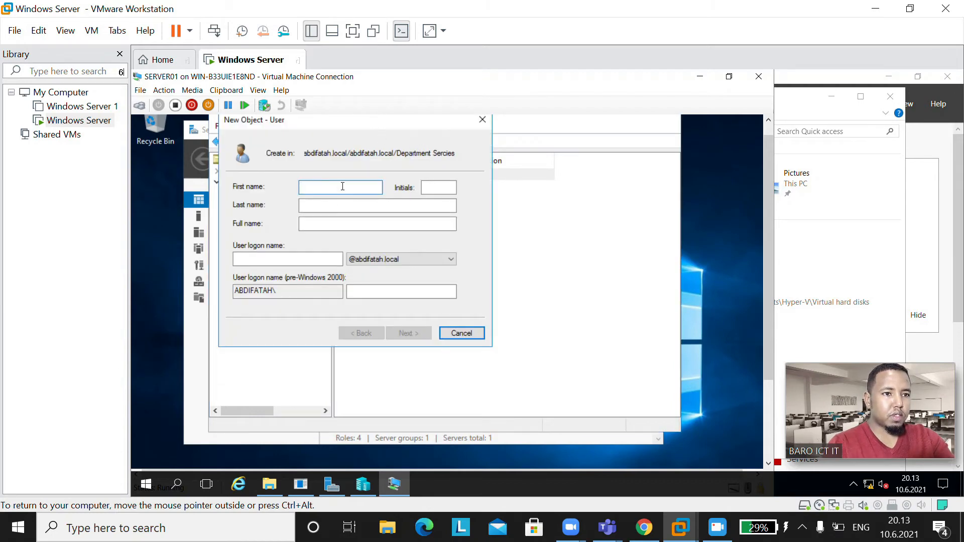
text(>)
key(BackSpace)
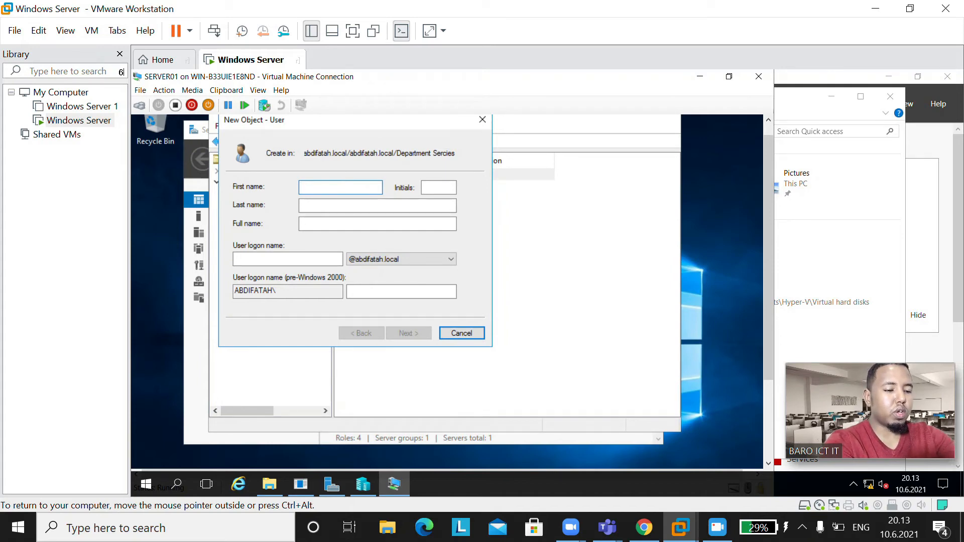
text(xa)
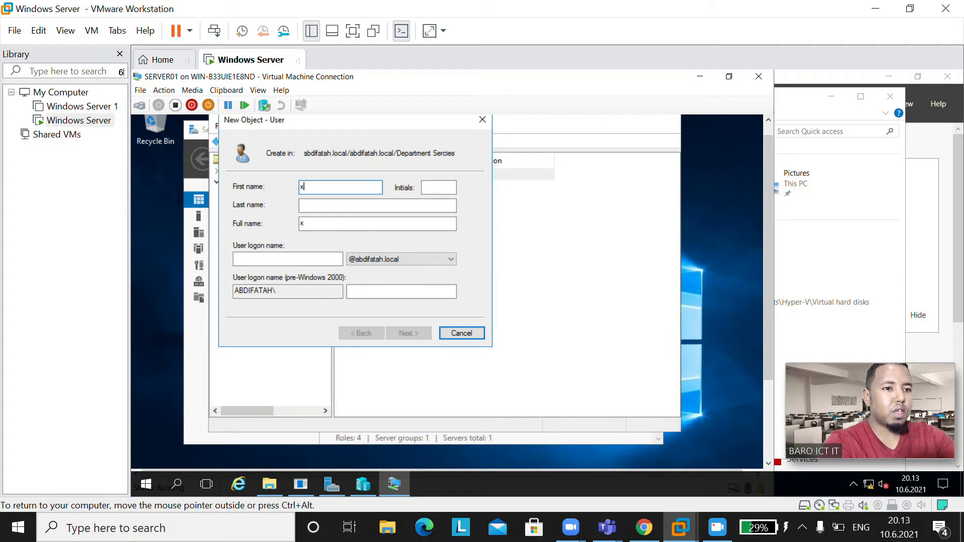
key(BackSpace)
key(BackSpace)
key(BackSpace)
key(BackSpace)
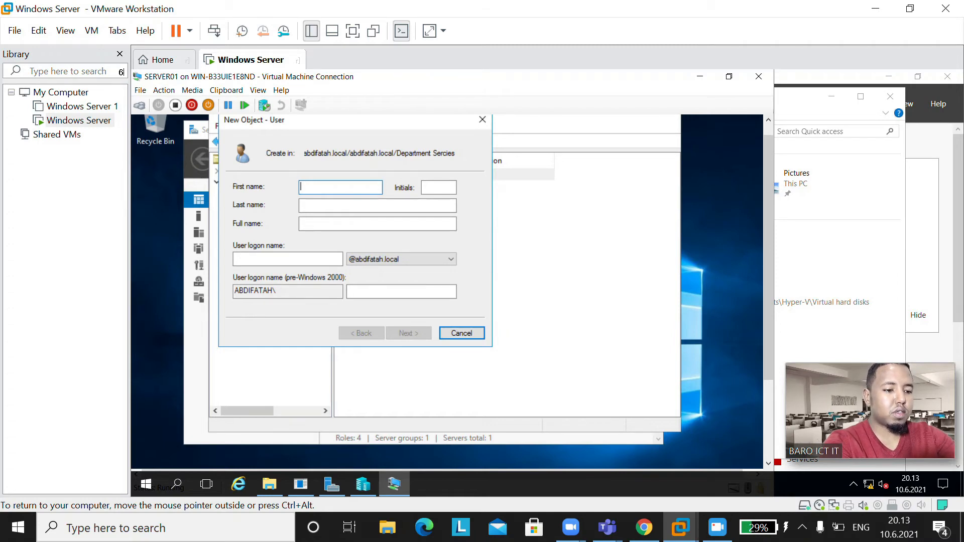
key(Tab)
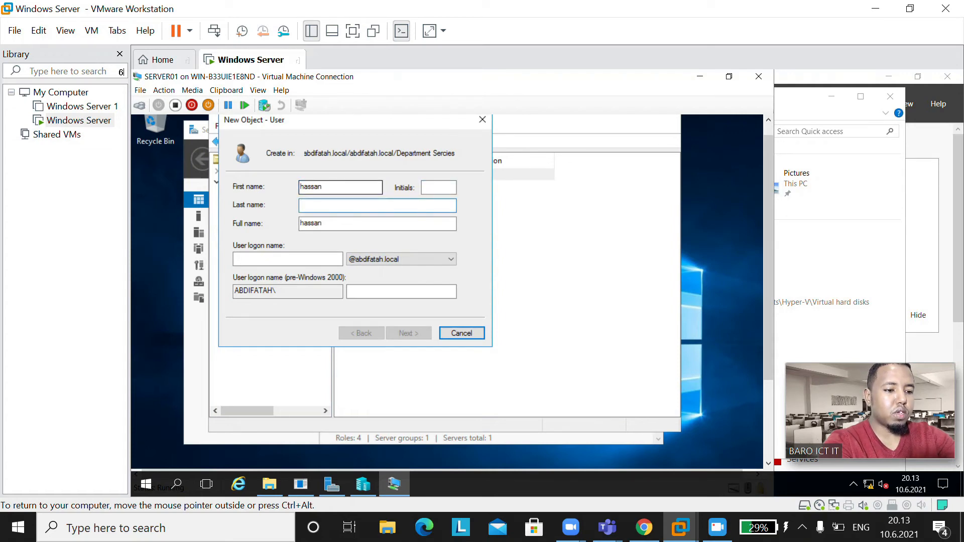
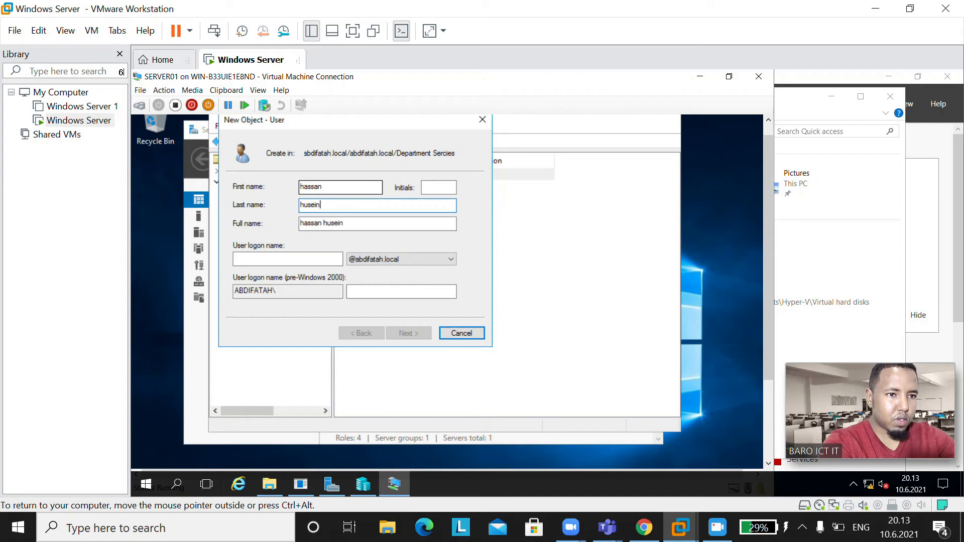
key(Tab)
key(Tab)
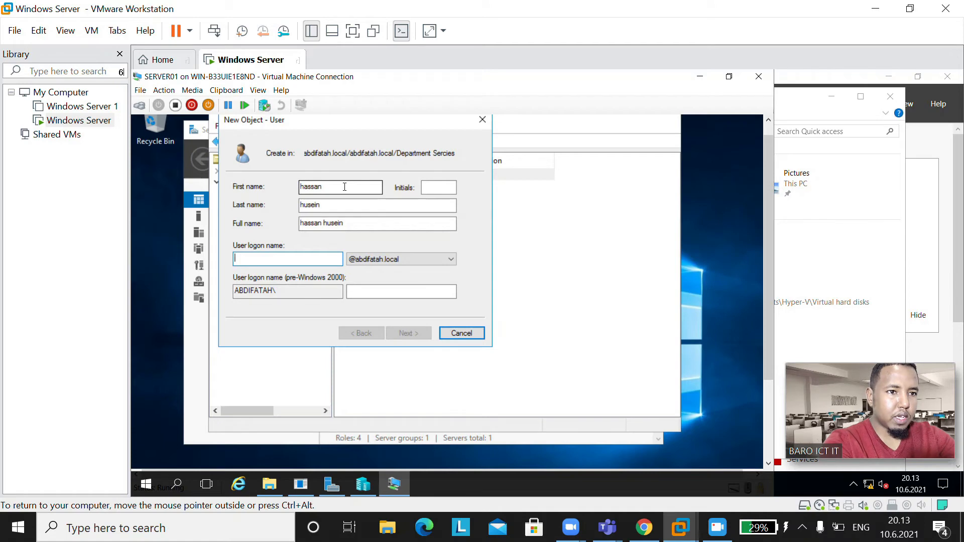
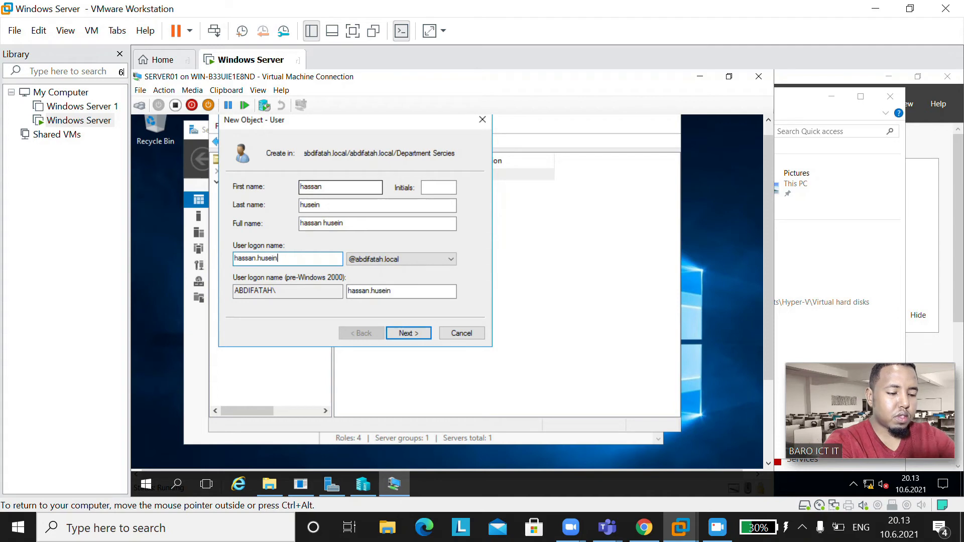
click(409, 334)
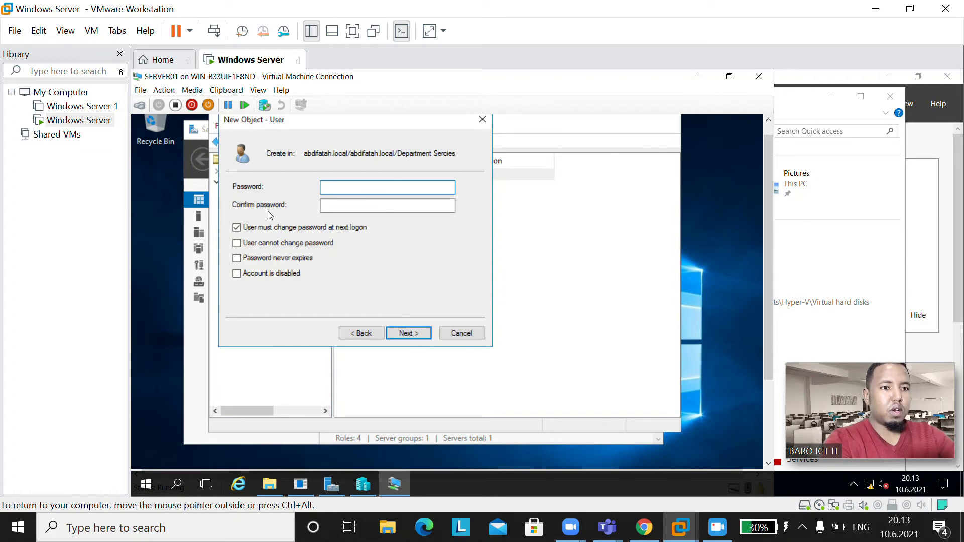
Step: Give the user a never-expiring password with no forced change, and finish creating it
click(268, 229)
click(261, 260)
click(391, 187)
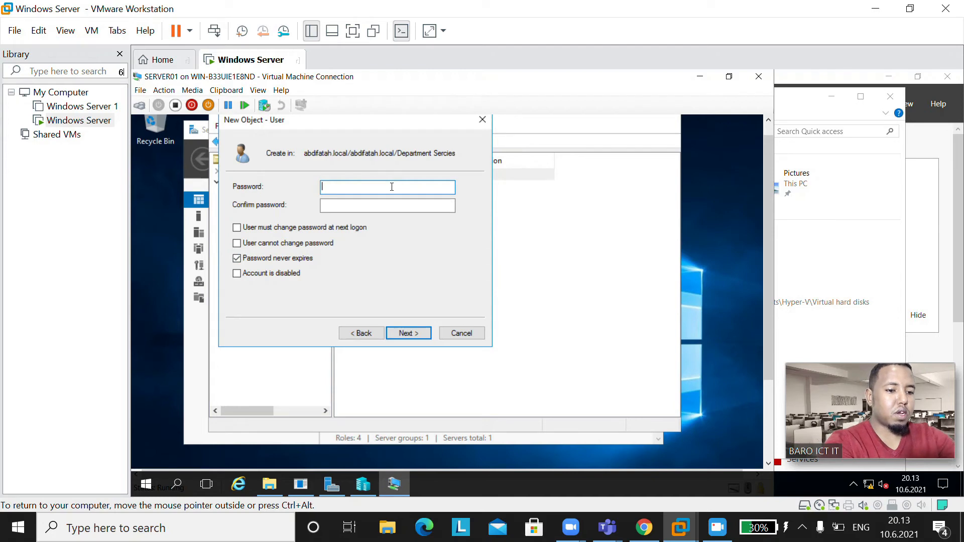
text(P)
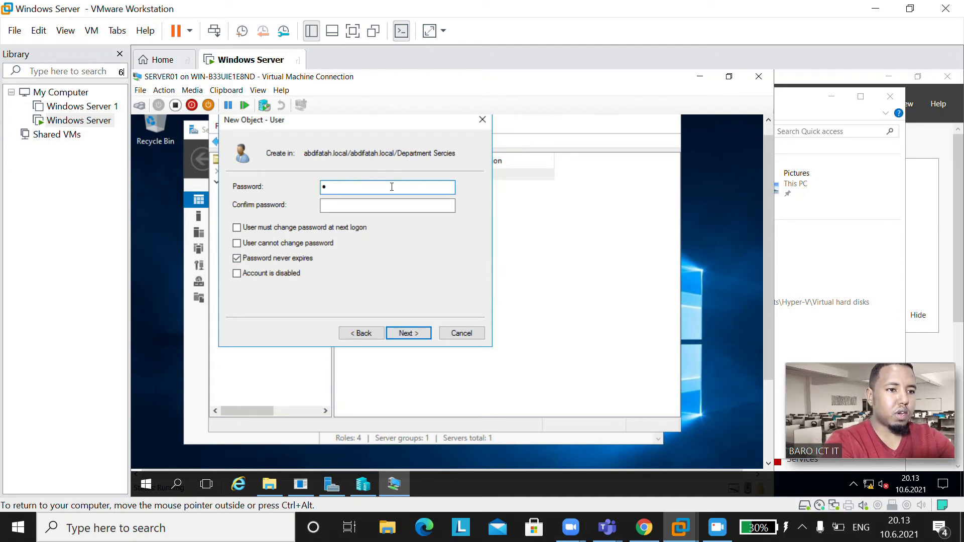
text(@ssw0rd)
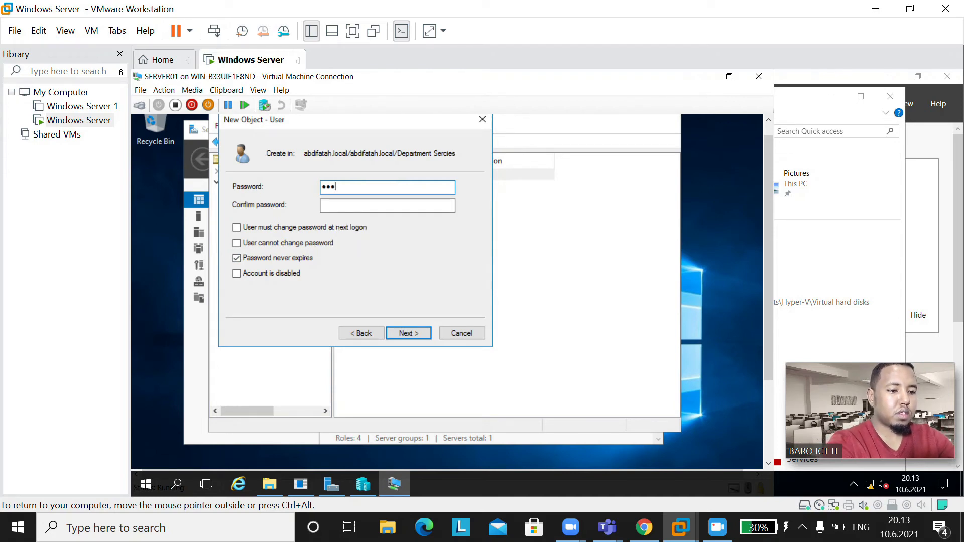
key(Tab)
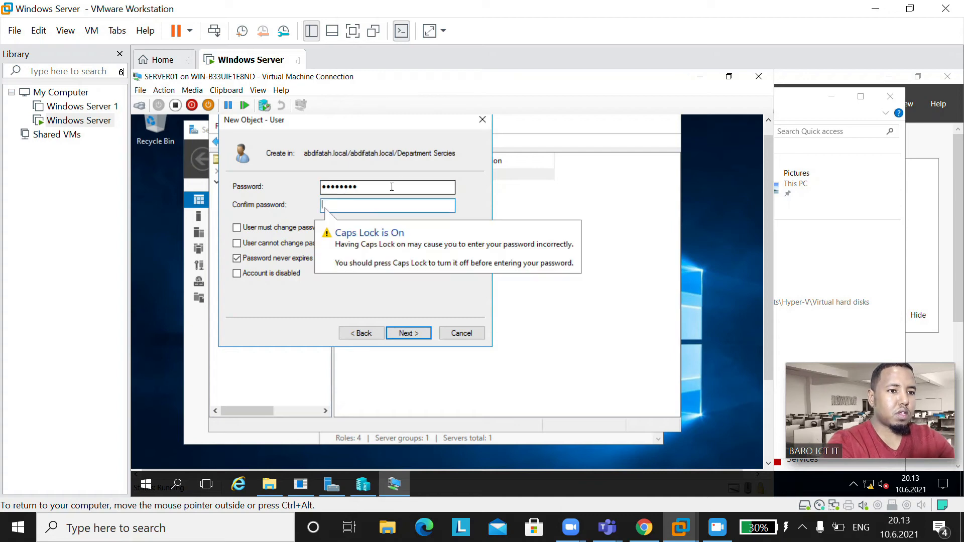
text(P)
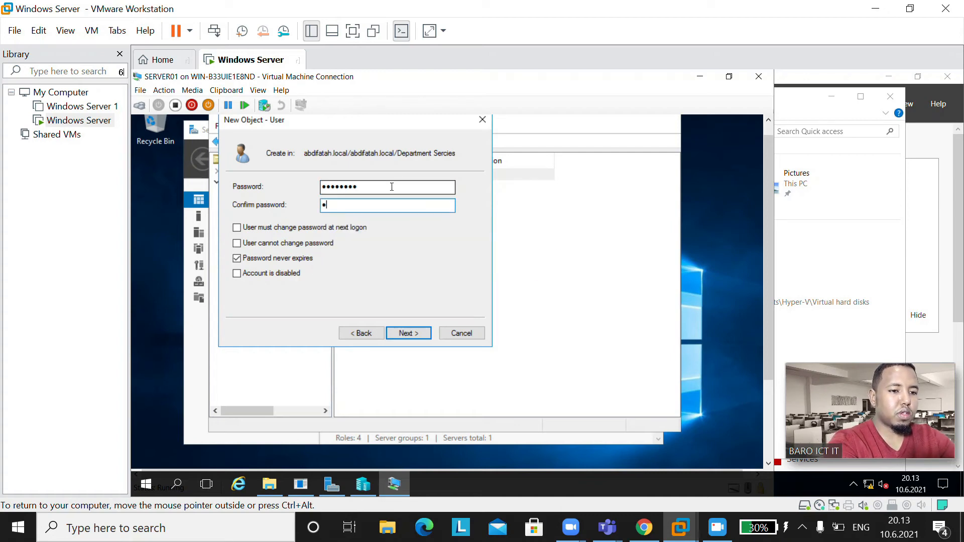
text(@ssw0rd)
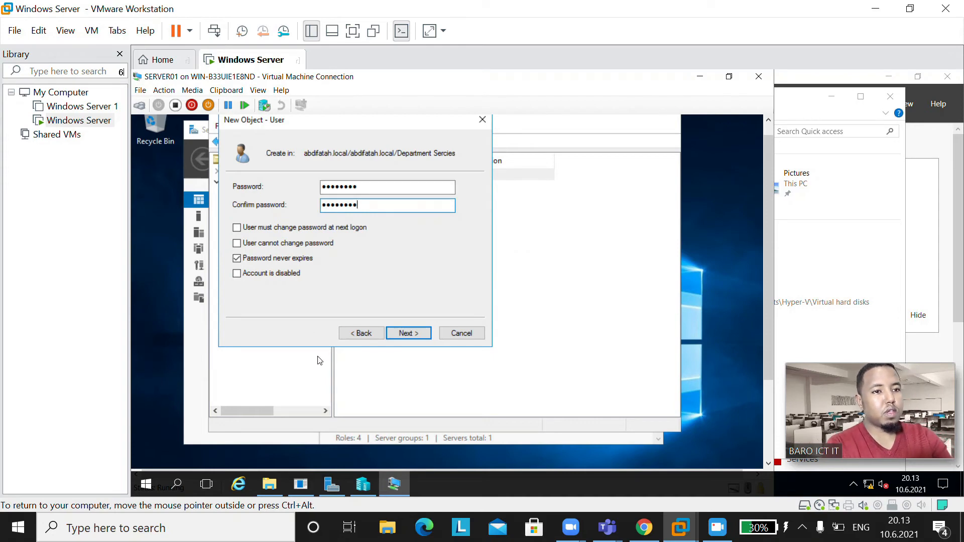
click(412, 333)
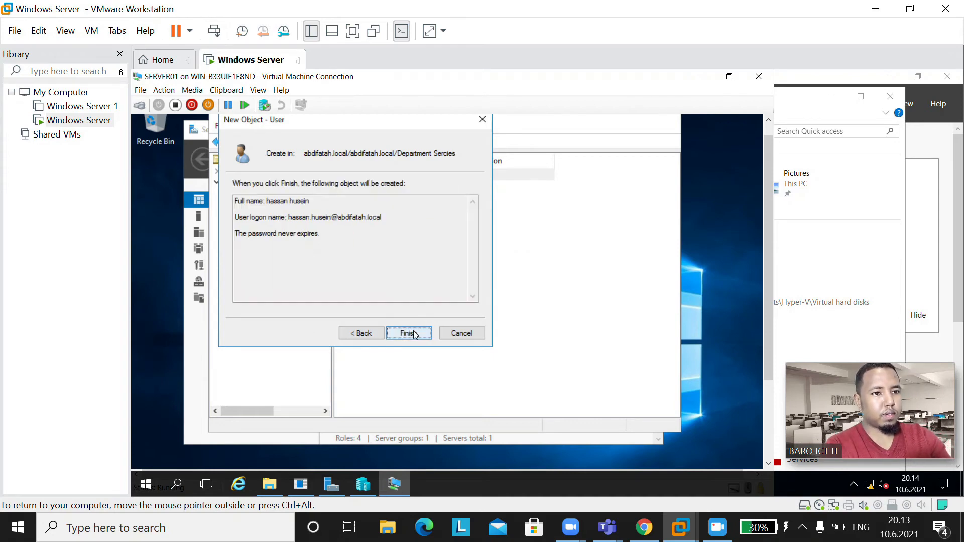
click(415, 334)
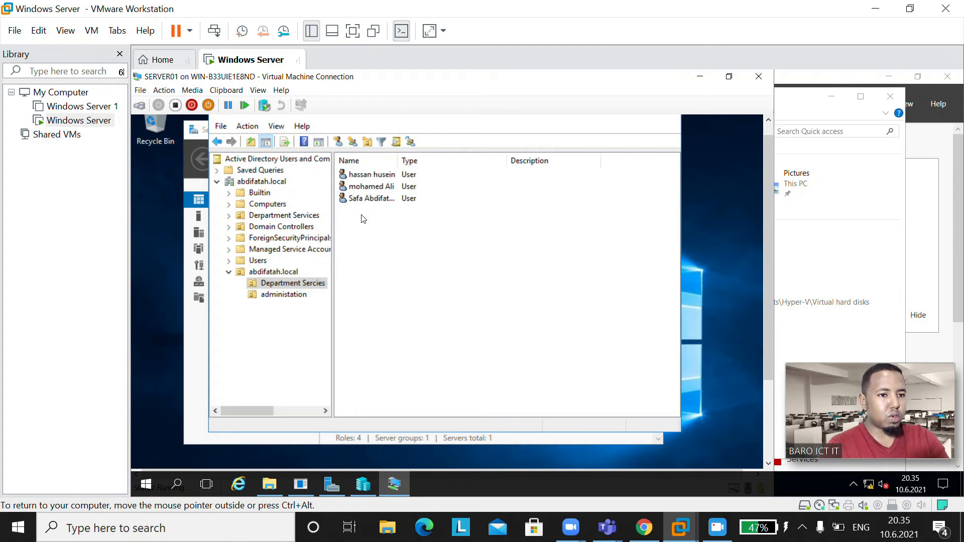
click(283, 295)
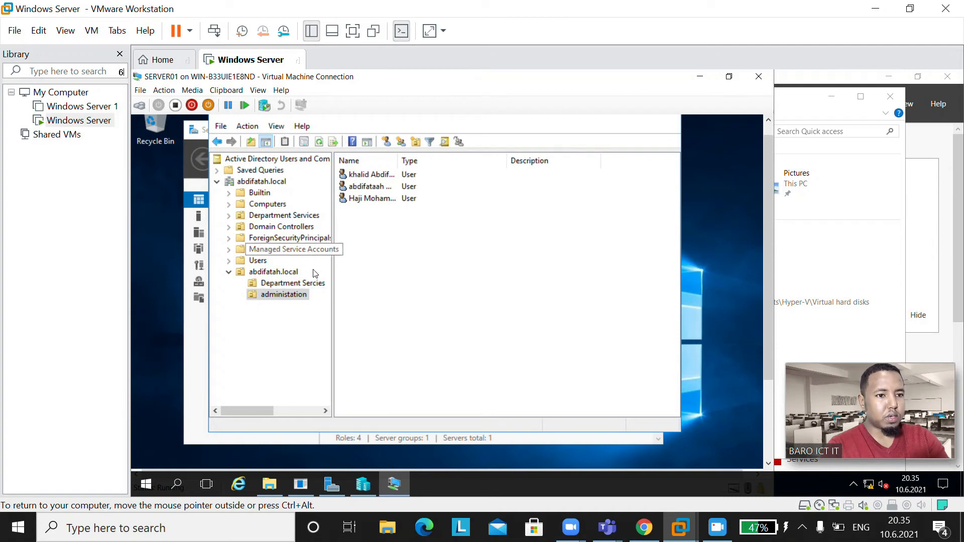
click(312, 283)
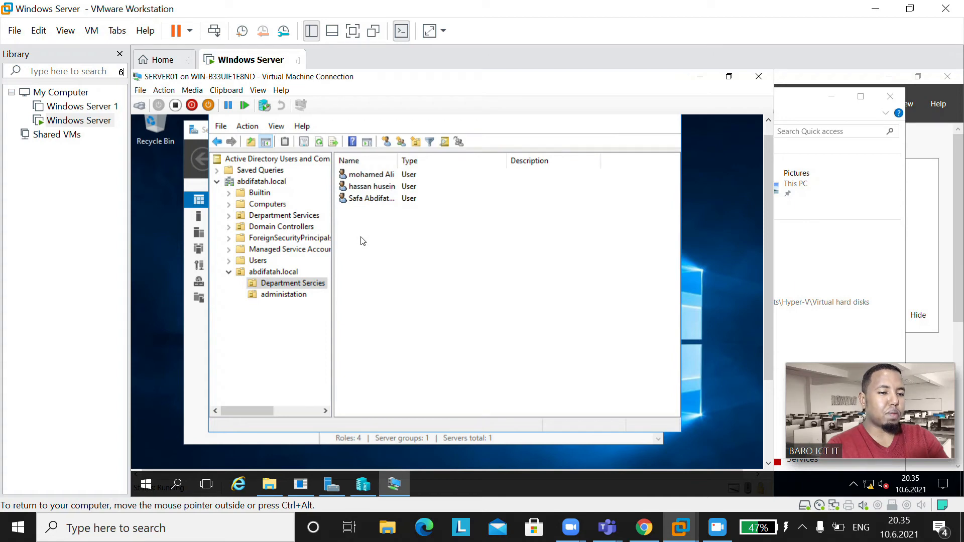
Step: Add a new Global, Security group named services.gl to the Department Sercies OU
right_click(304, 284)
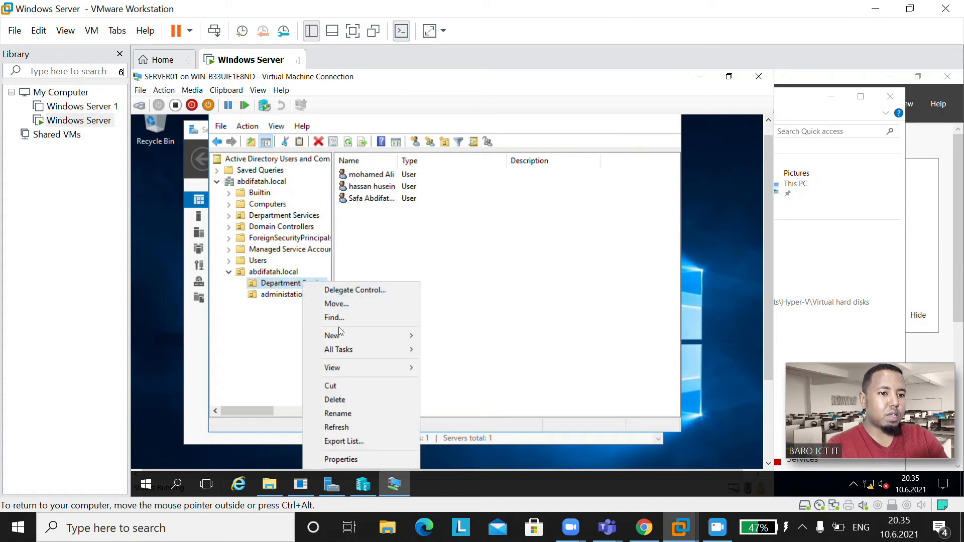
mouse_move(339, 342)
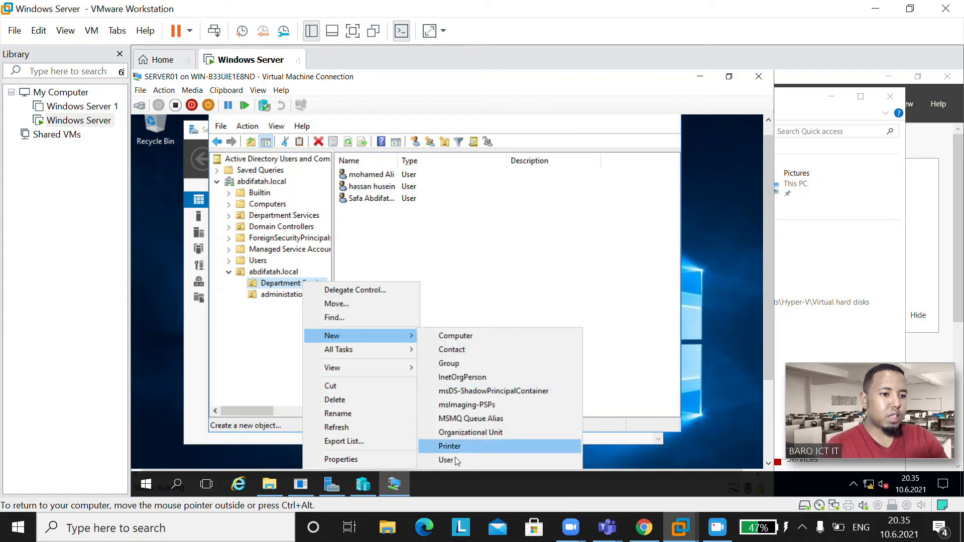
click(449, 364)
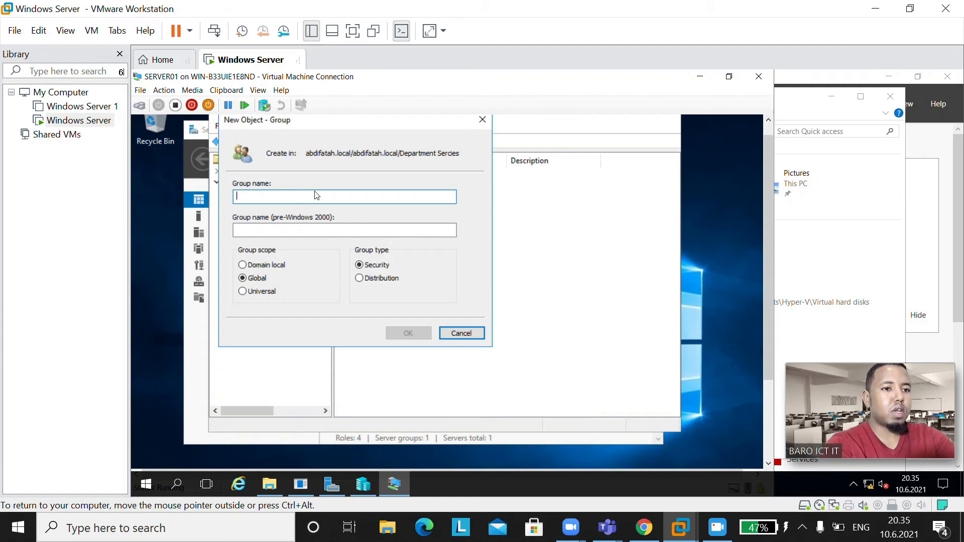
text(s)
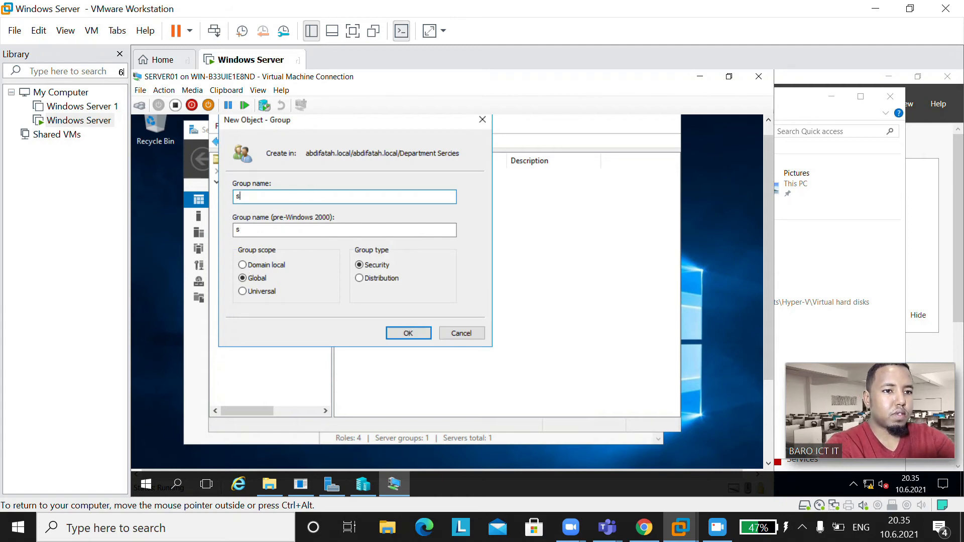
text(rerv)
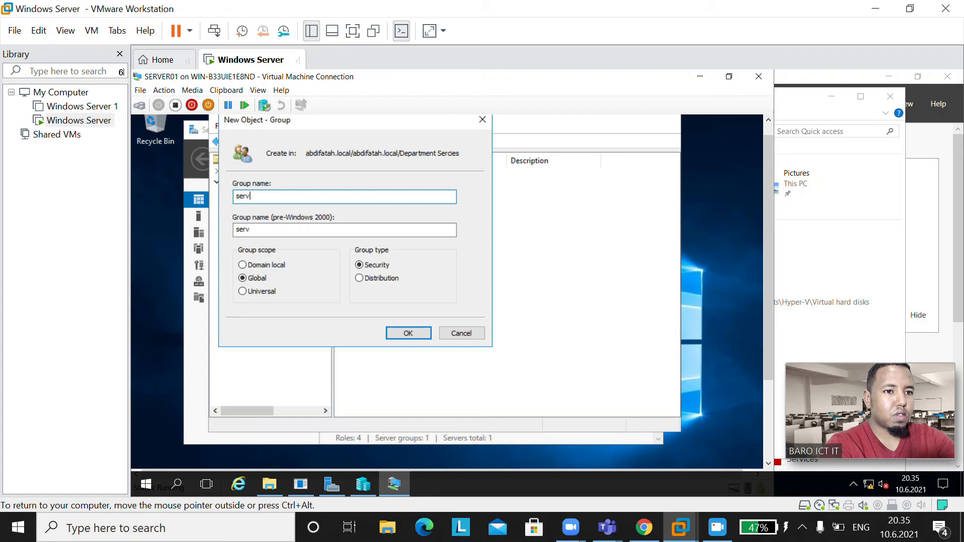
text(ic)
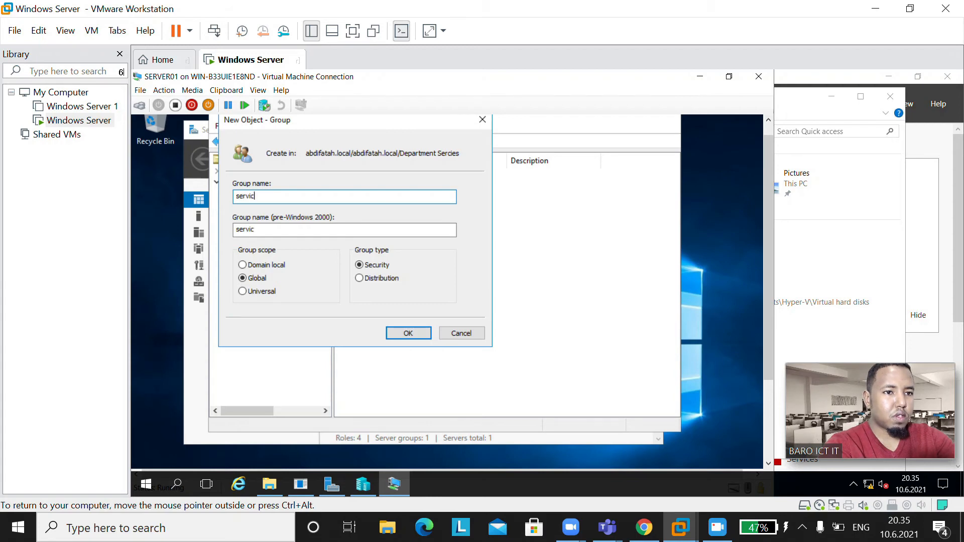
text(es.gl)
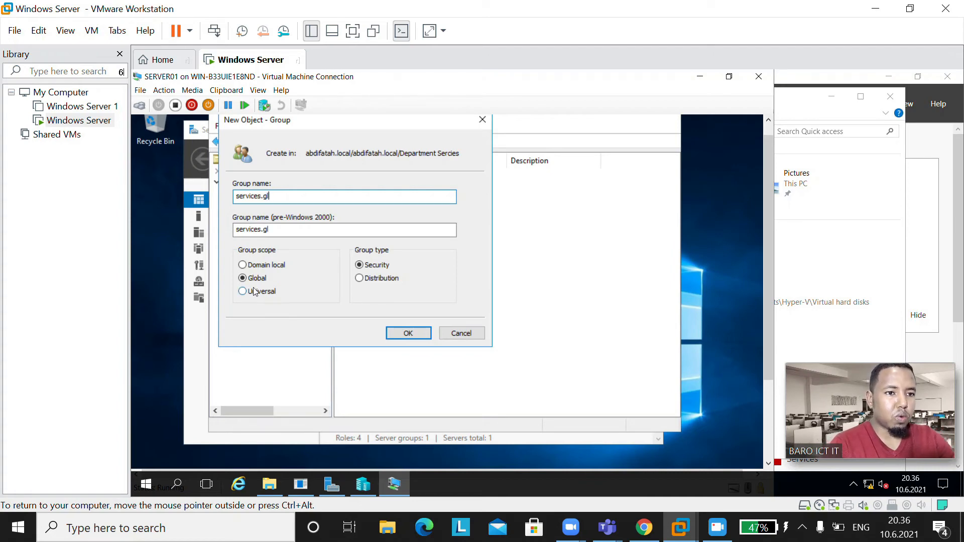
click(406, 334)
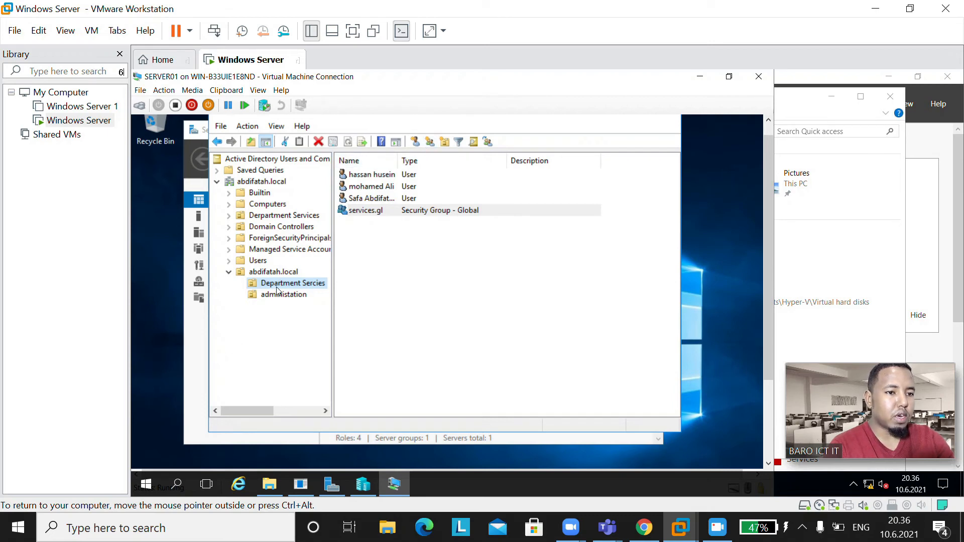
Step: Create a group named services.dl with Domain local scope and Security type in Department Sercies
click(430, 142)
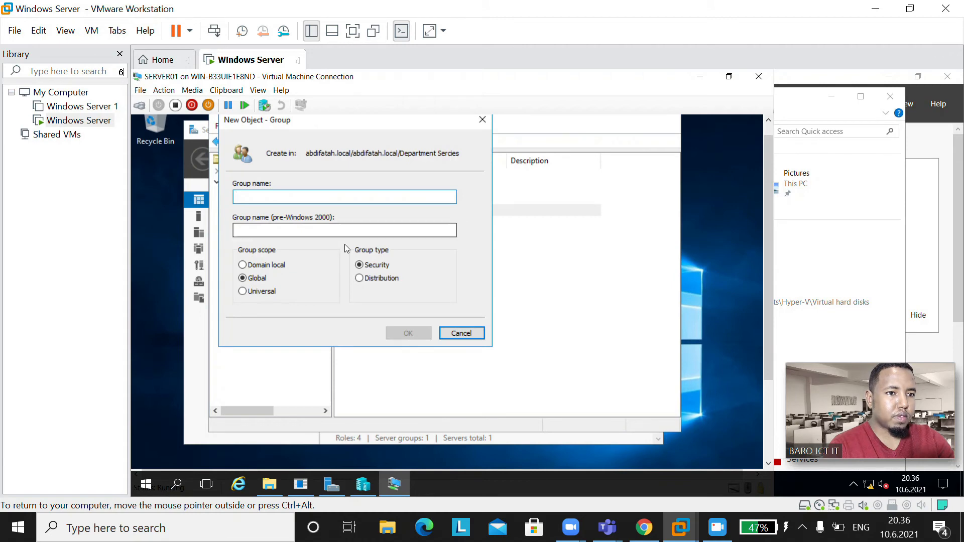
text(se)
key(BackSpace)
key(BackSpace)
text(se)
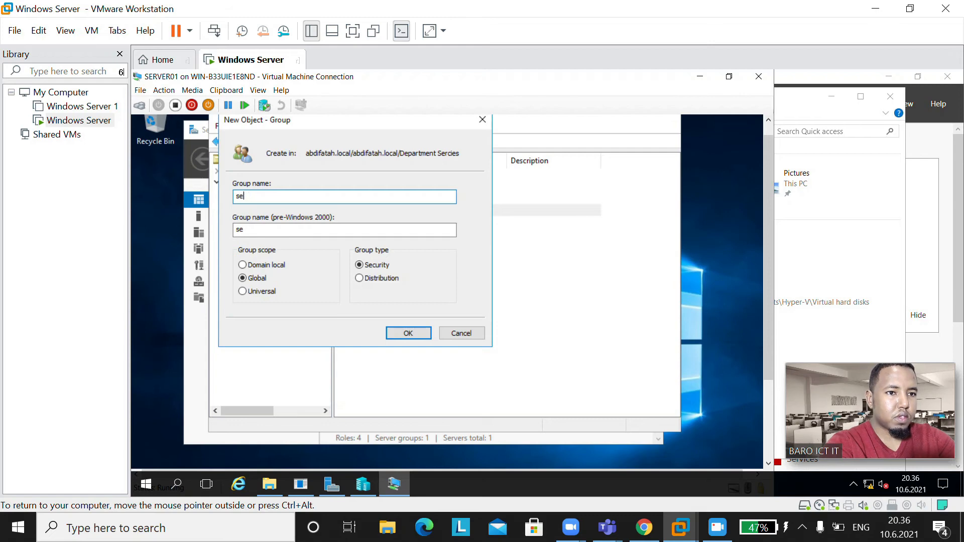
text(rvicesl)
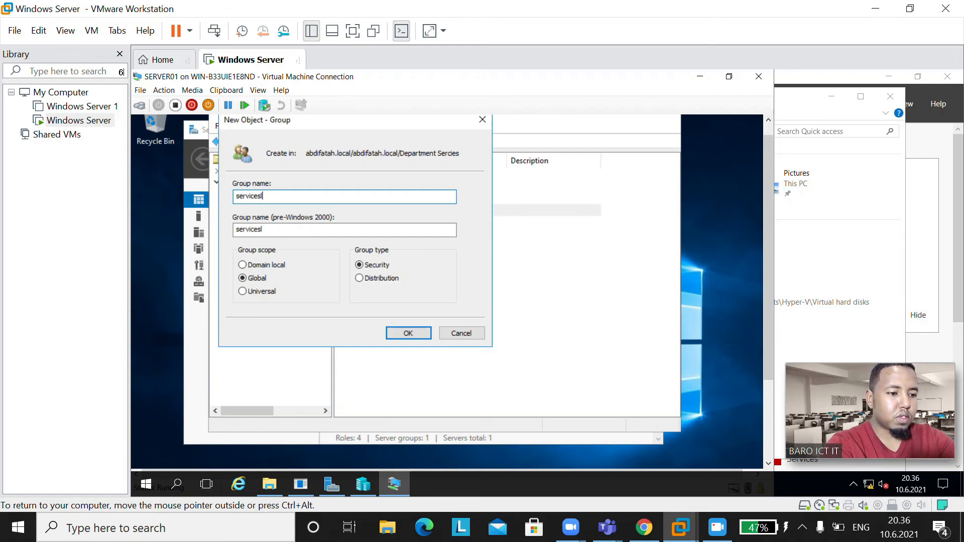
key(BackSpace)
text(.)
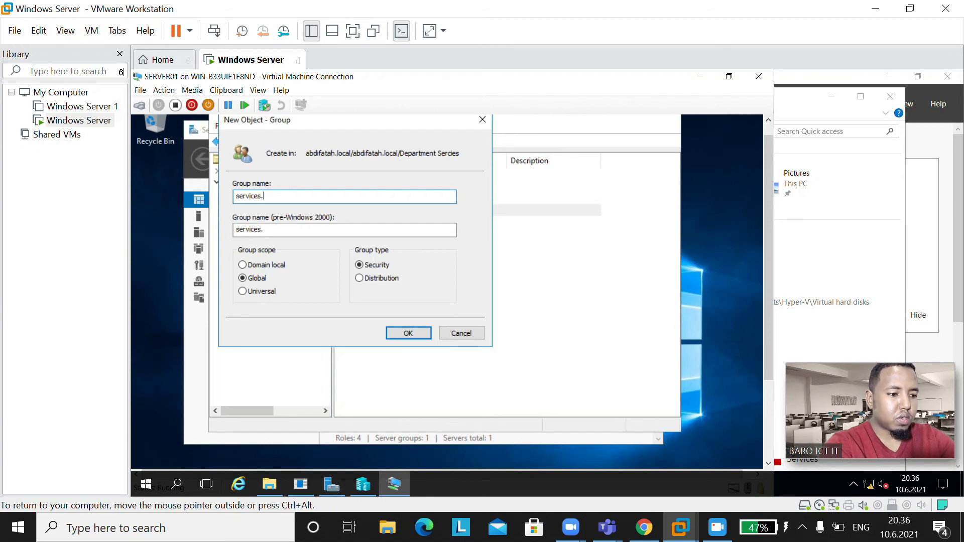
text(l)
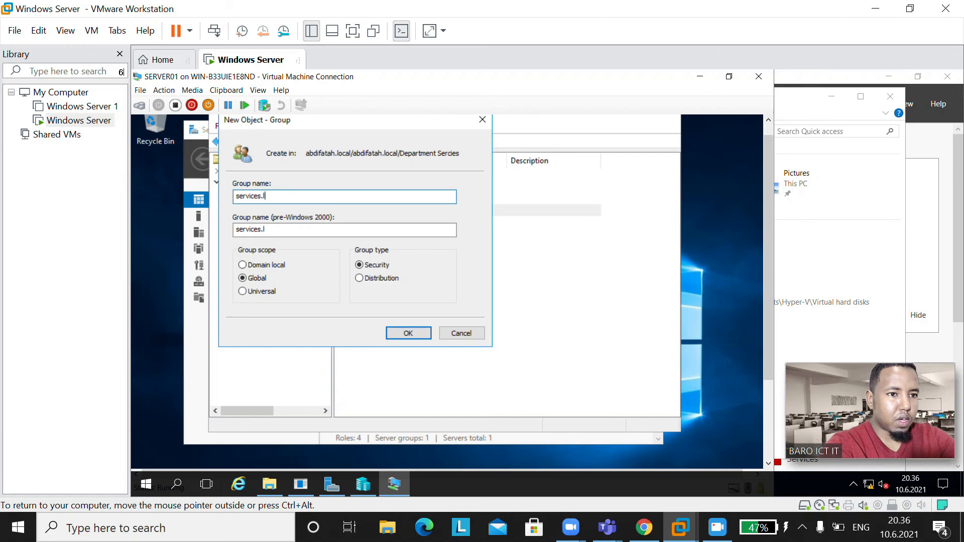
text(g)
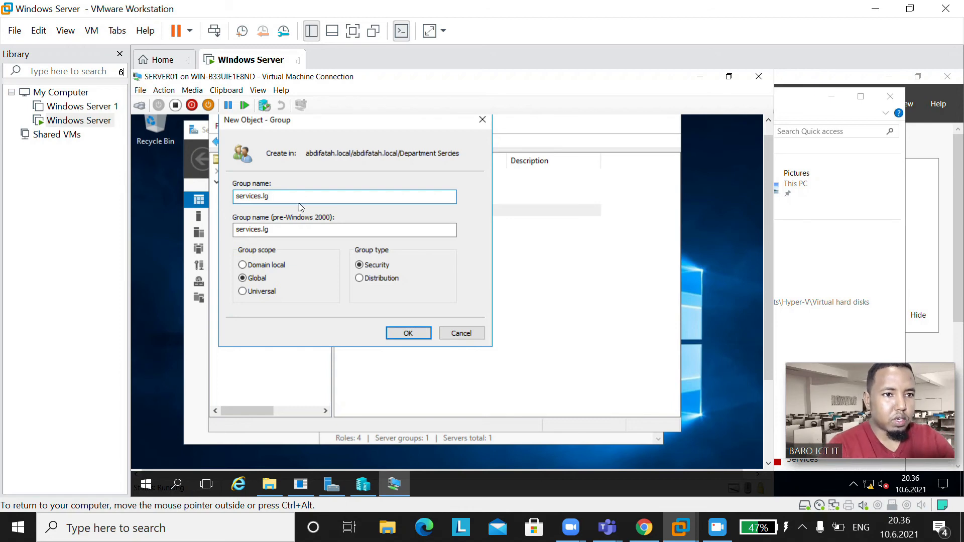
key(BackSpace)
key(BackSpace)
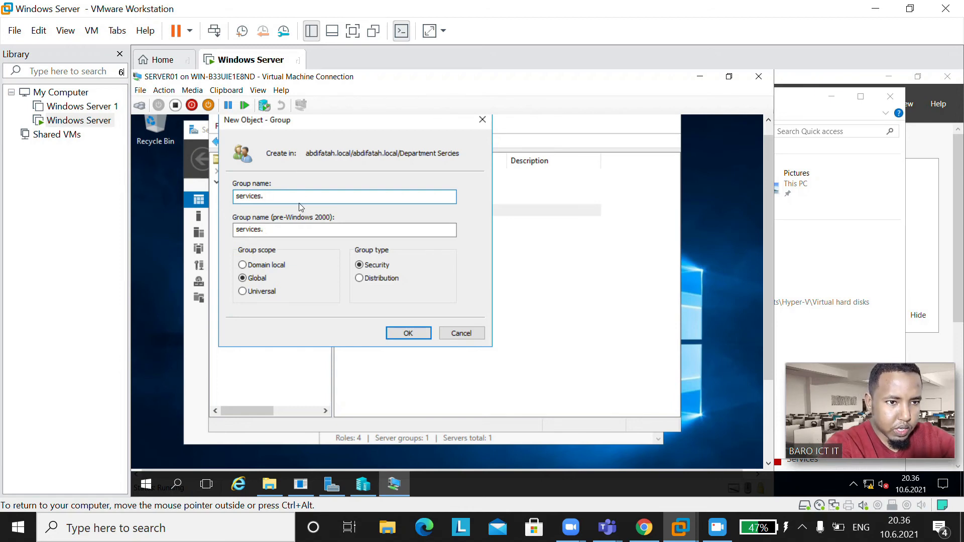
text(d)
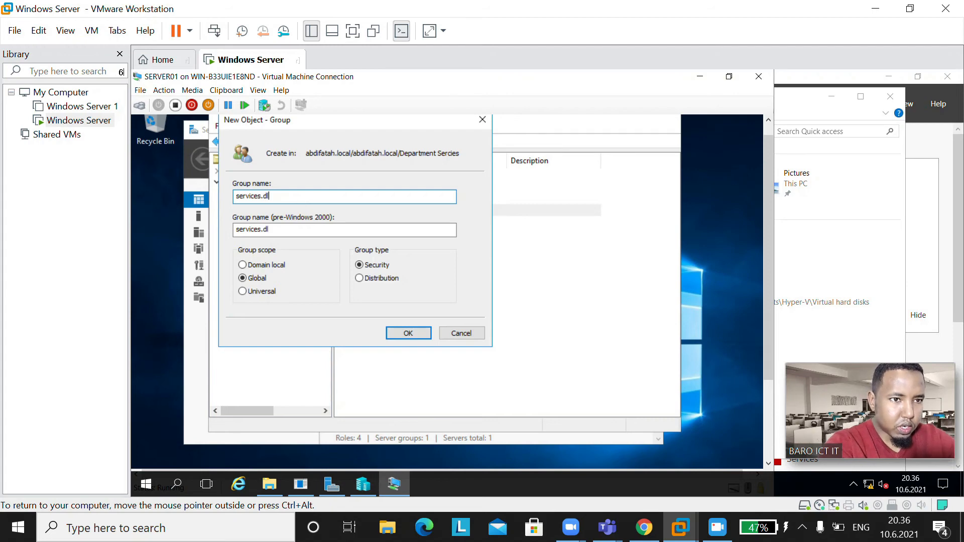
text(l)
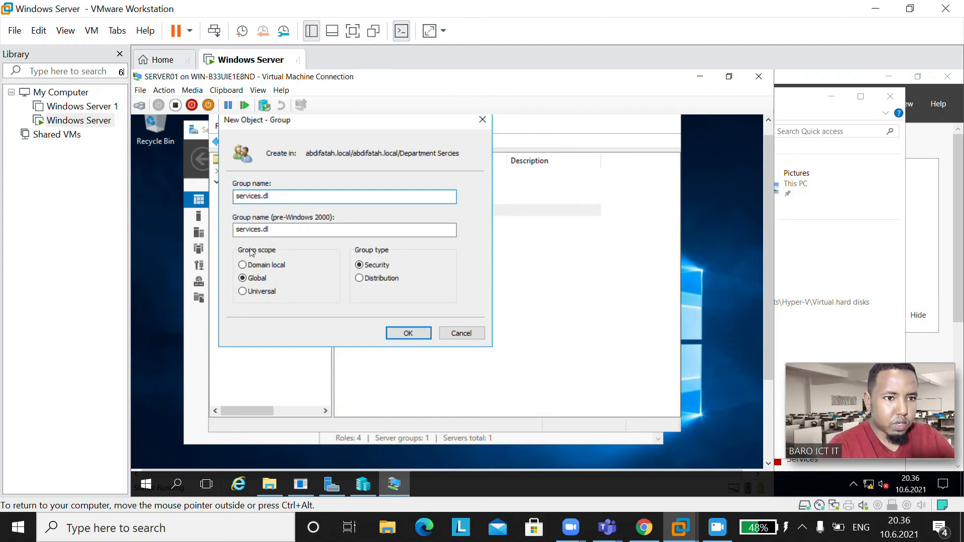
click(256, 270)
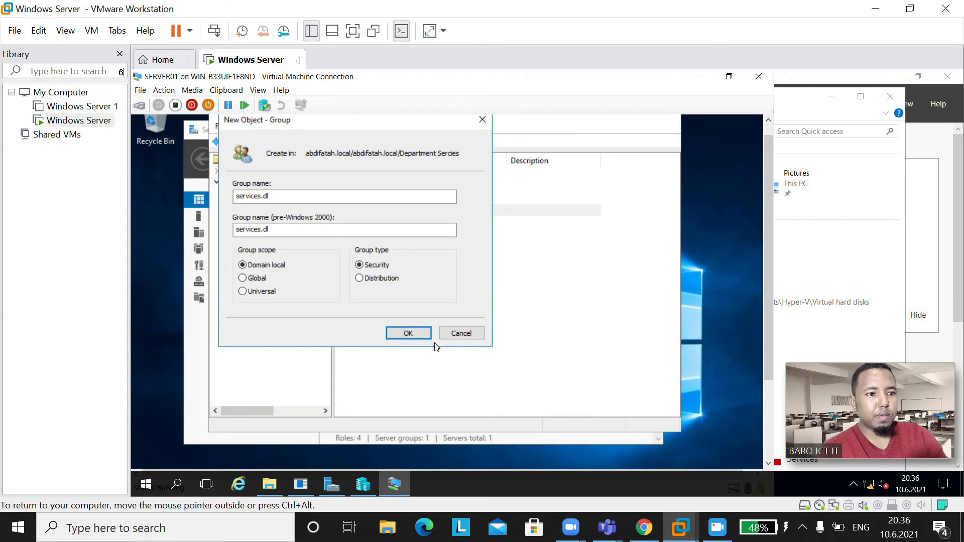
click(408, 334)
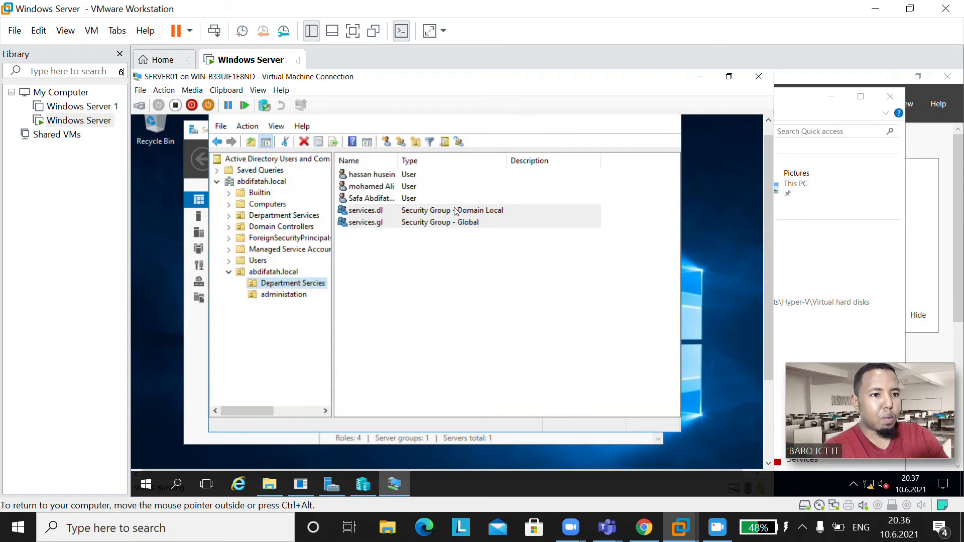
Step: Select the services.gl group and bring up its Add to a group dialog
right_click(387, 212)
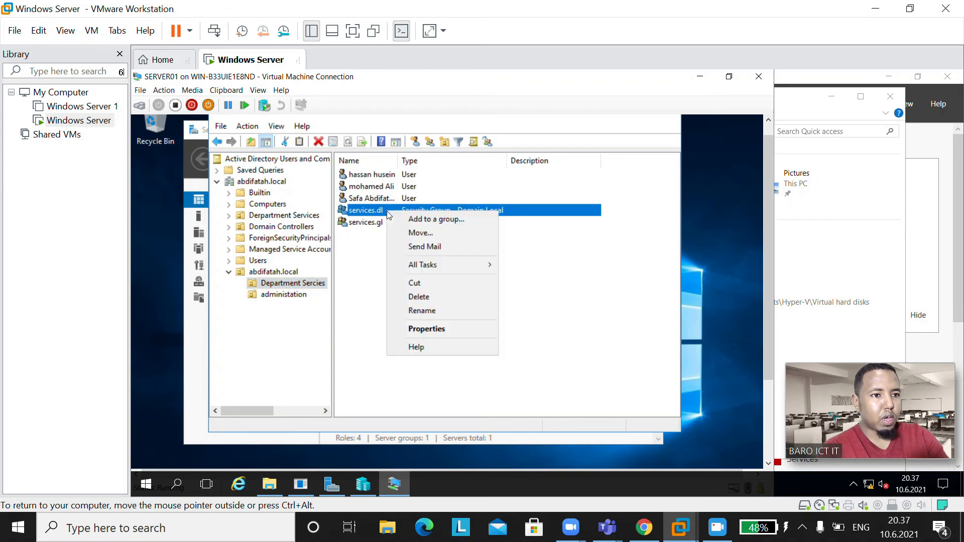
right_click(394, 222)
click(414, 210)
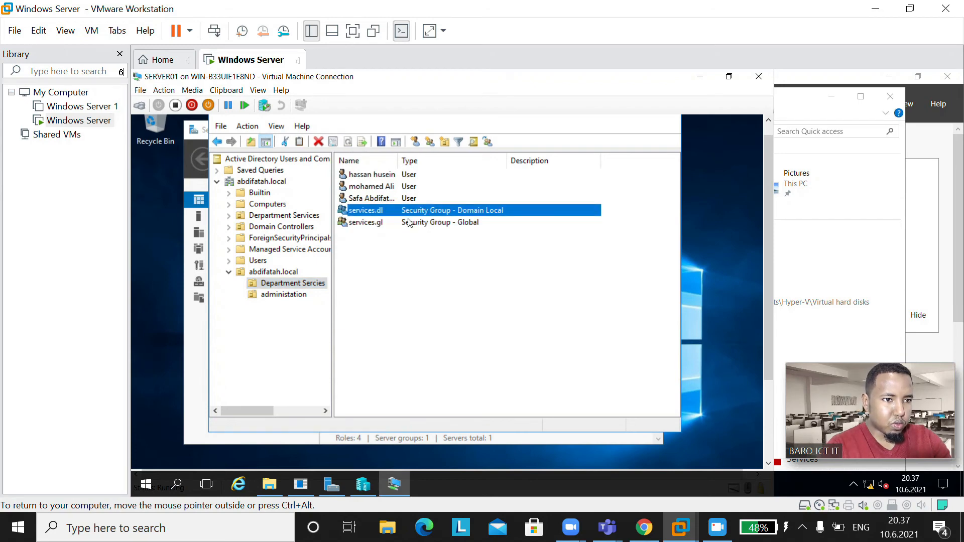
click(409, 222)
right_click(409, 223)
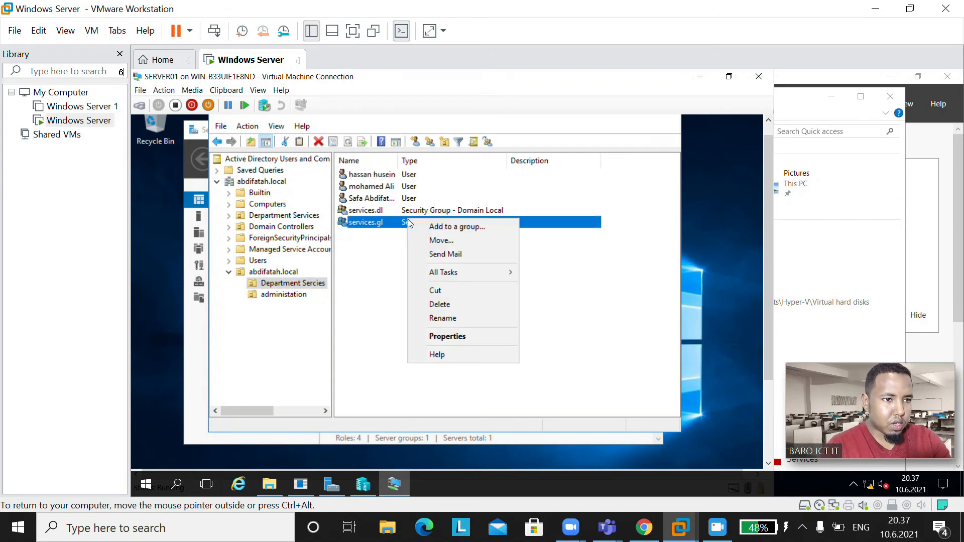
click(438, 228)
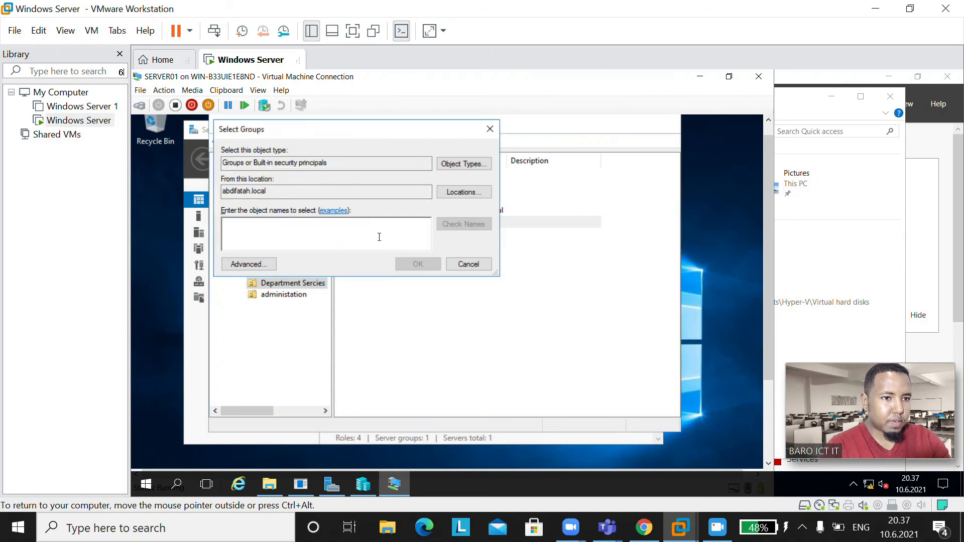
Step: Enter services.dl, verify the name resolves, and confirm services.gl joins it
text(sr)
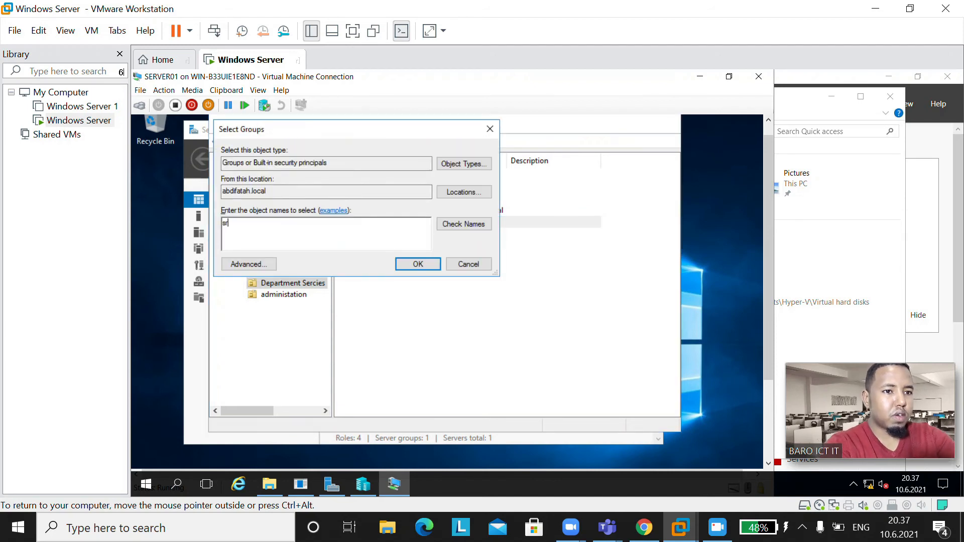
key(BackSpace)
text(s)
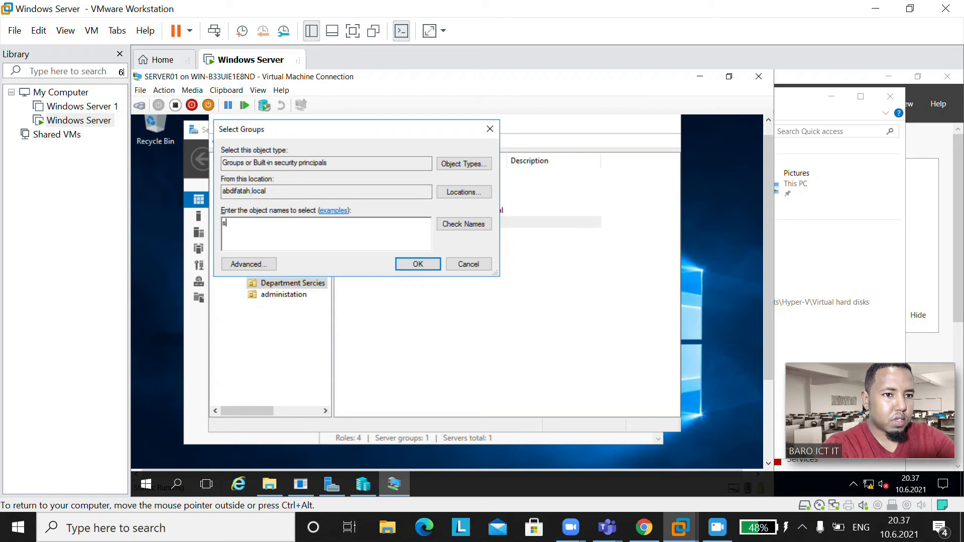
text(ervie)
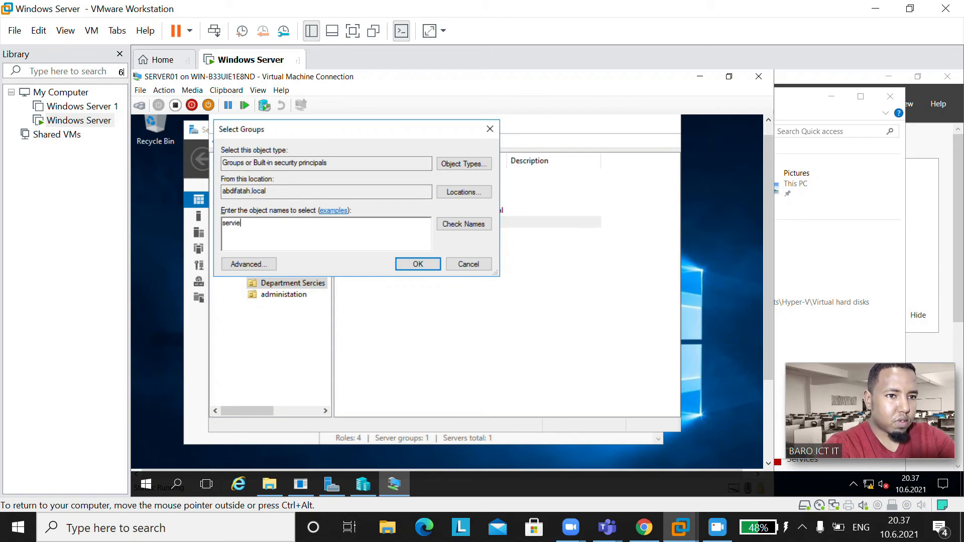
text(s.gl)
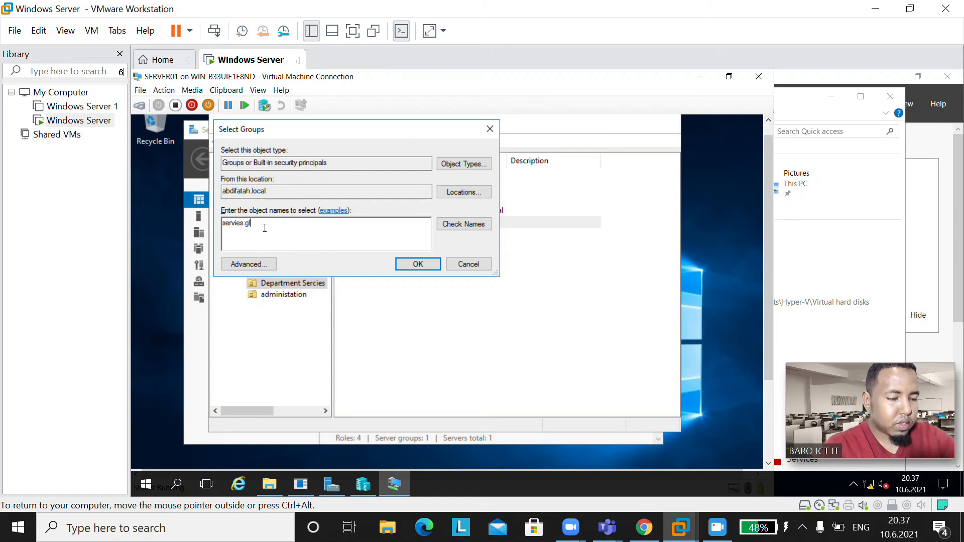
key(BackSpace)
key(BackSpace)
key(BackSpace)
key(BackSpace)
key(BackSpace)
key(BackSpace)
key(BackSpace)
key(BackSpace)
key(BackSpace)
key(BackSpace)
text(se)
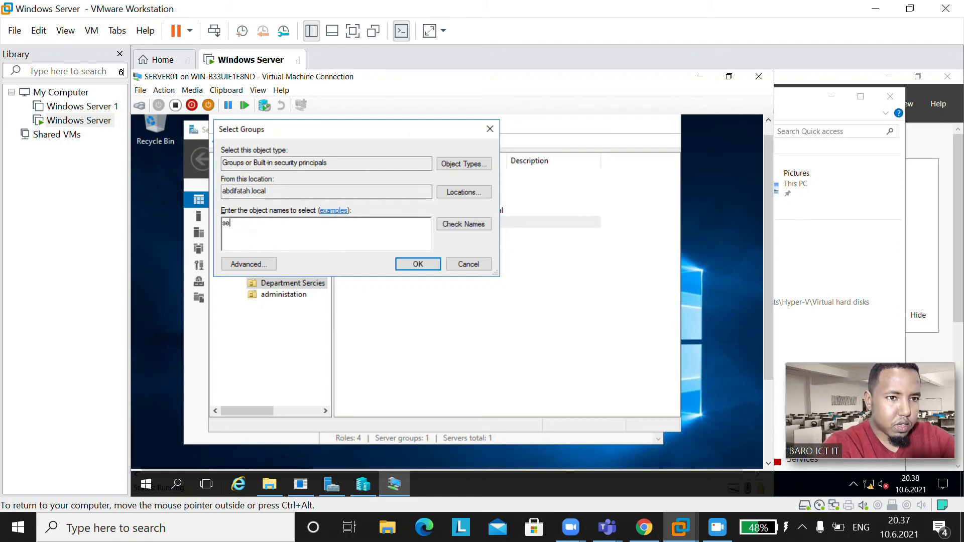
text(rvices)
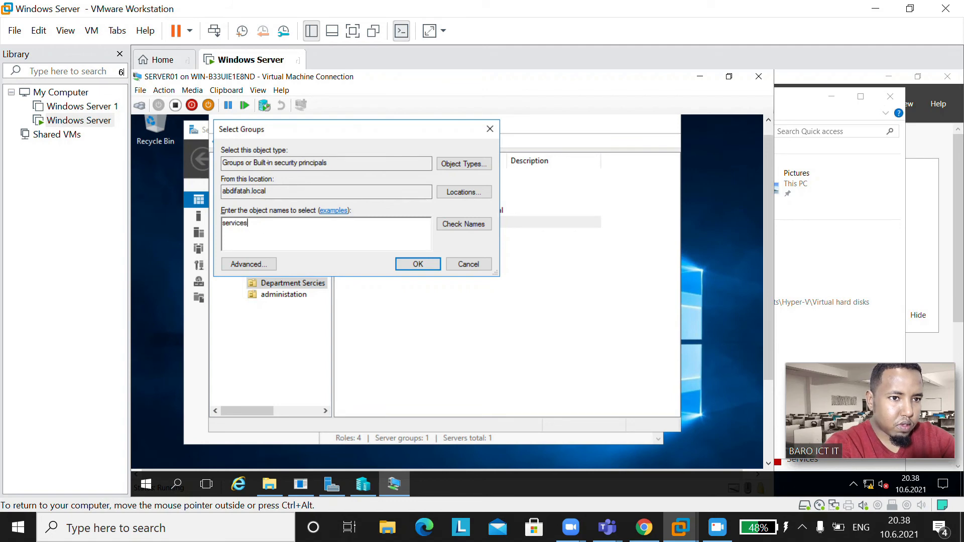
text(.g)
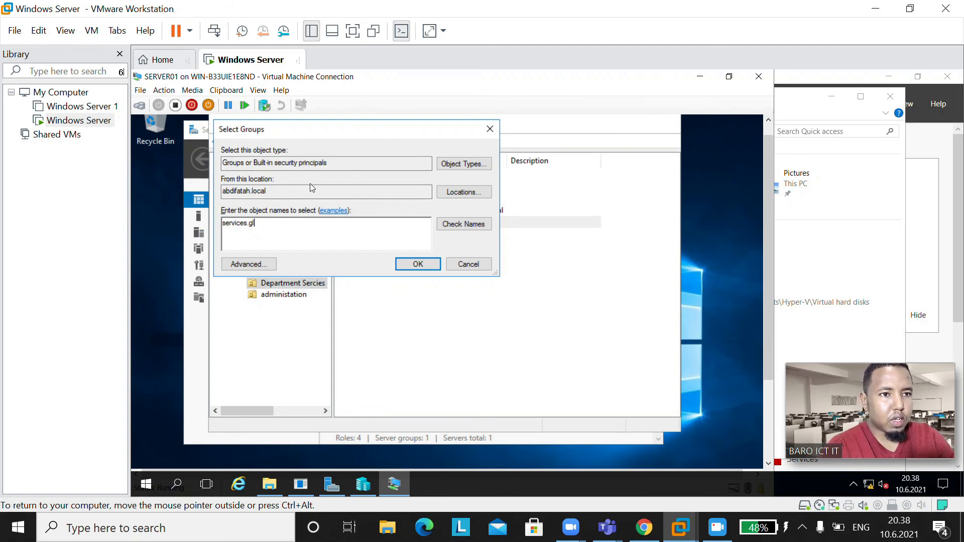
key(BackSpace)
key(BackSpace)
text(dl)
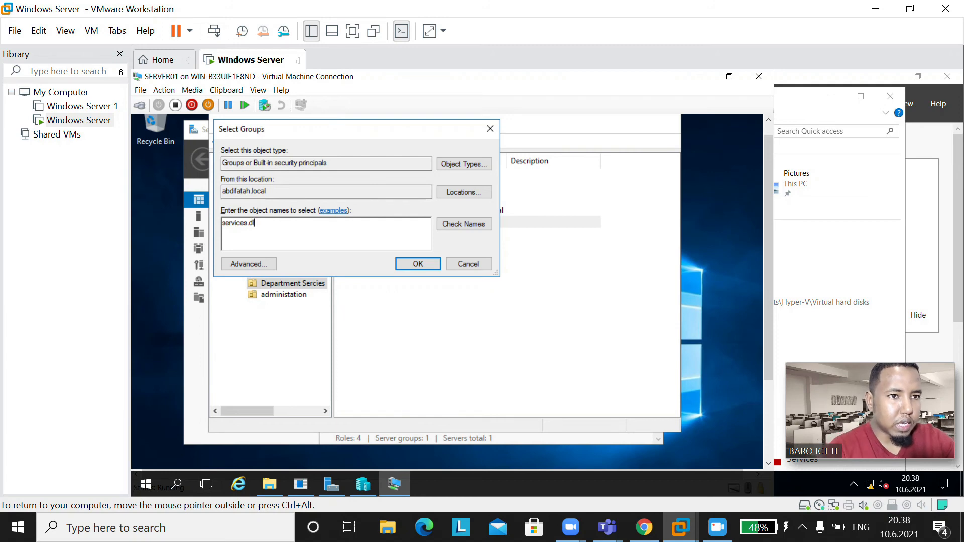
click(467, 228)
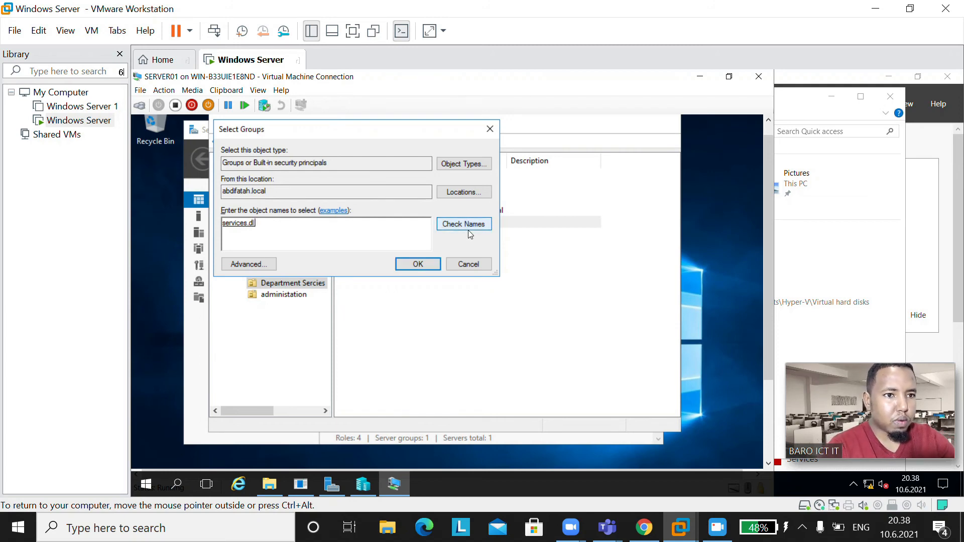
click(418, 266)
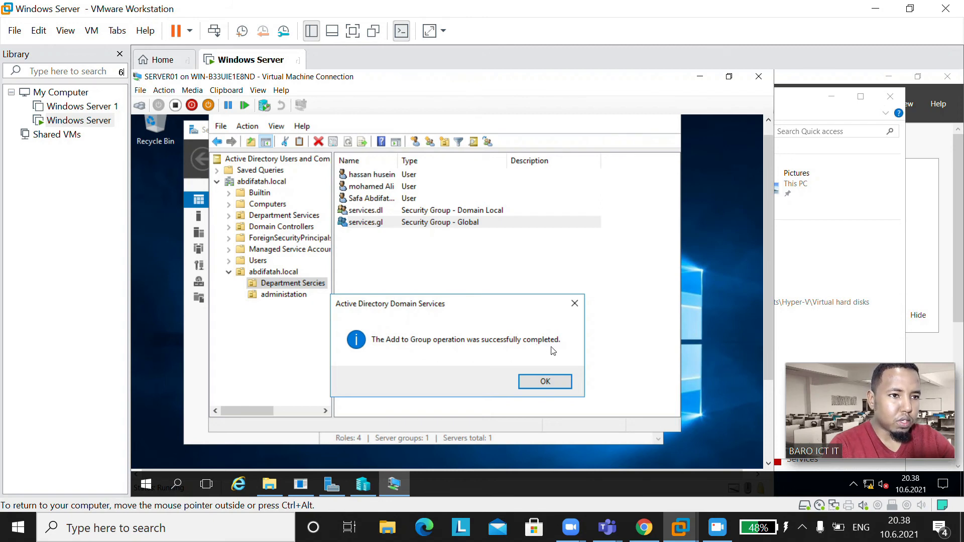
click(543, 381)
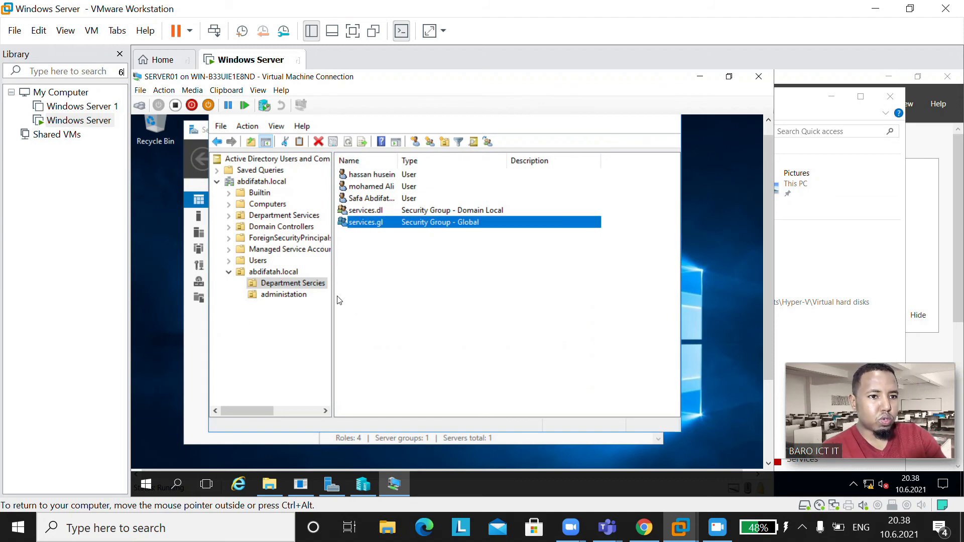
Step: In the administation OU, create a Global, Security group named administration.gl
click(271, 295)
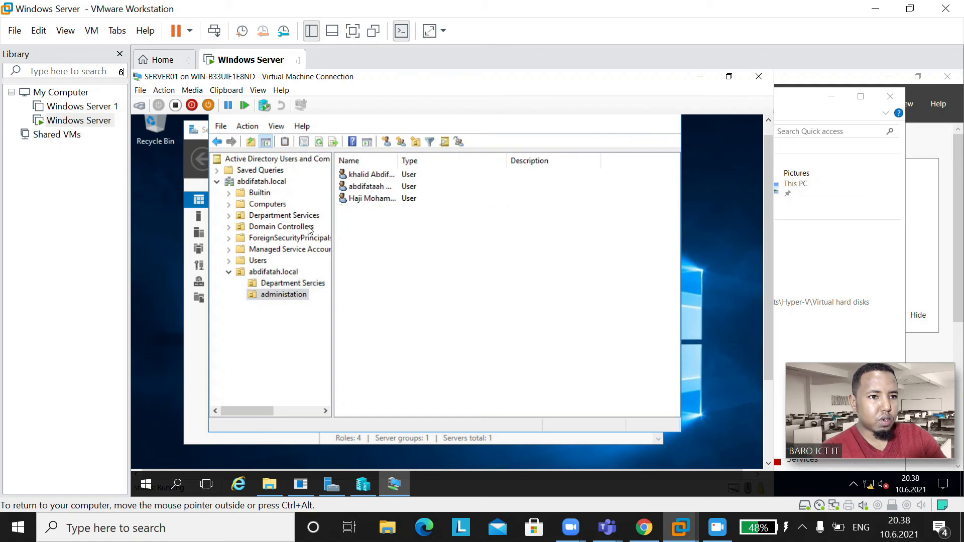
right_click(380, 215)
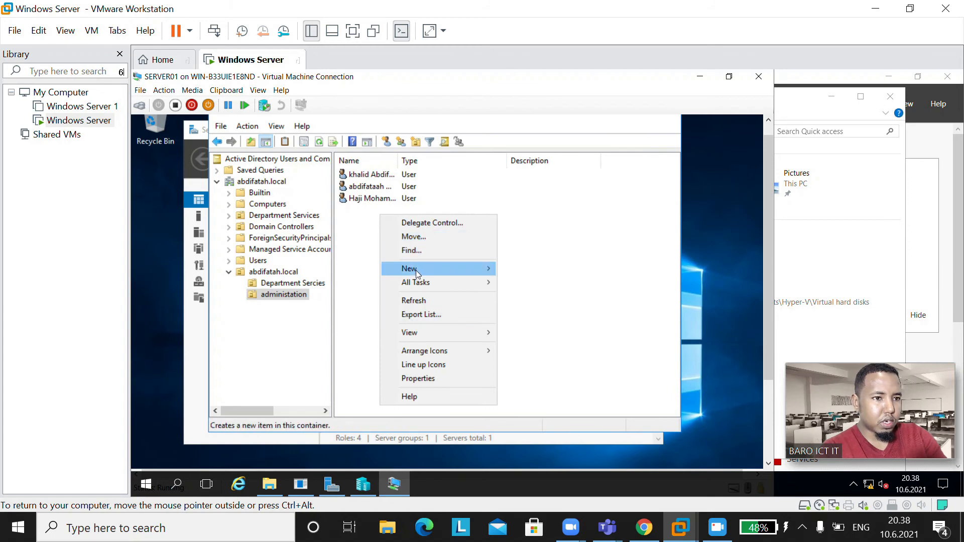
mouse_move(416, 272)
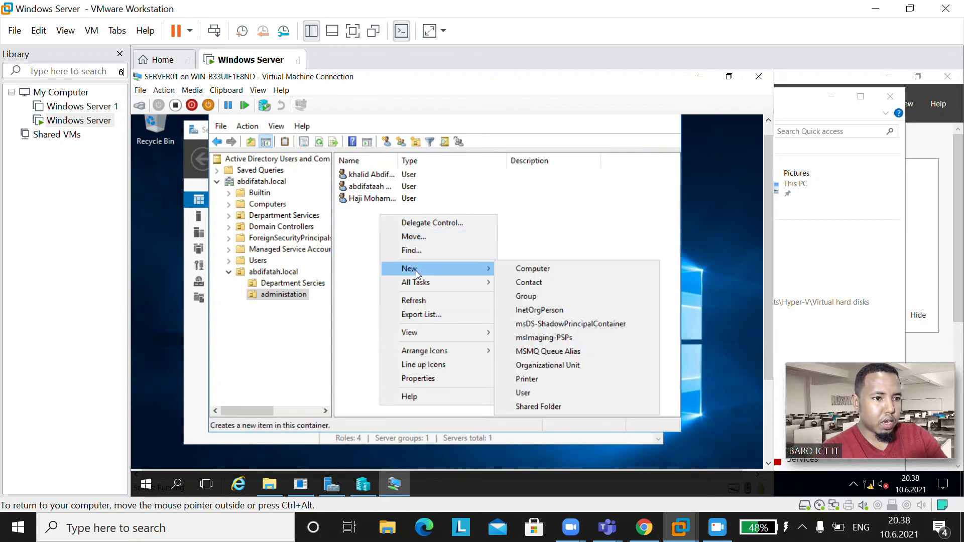
click(524, 300)
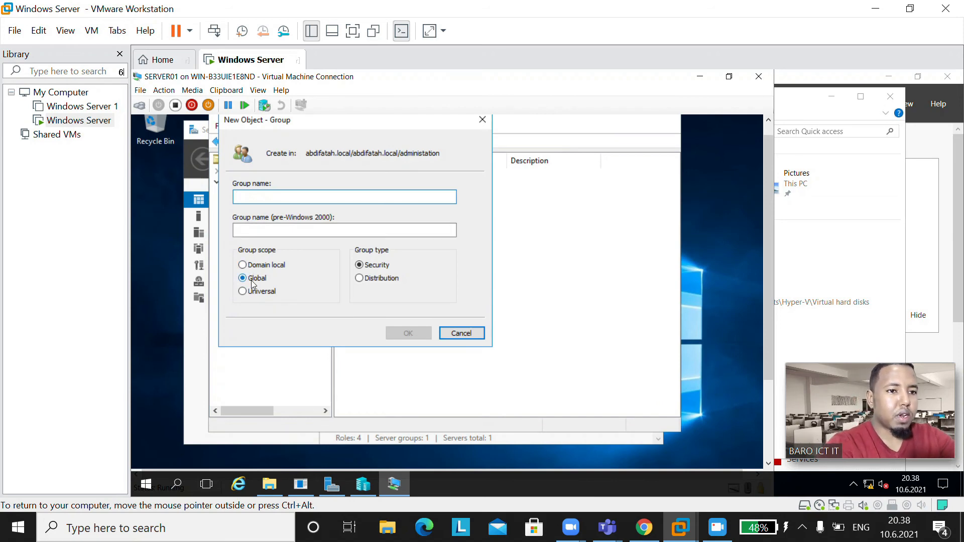
text(adminis)
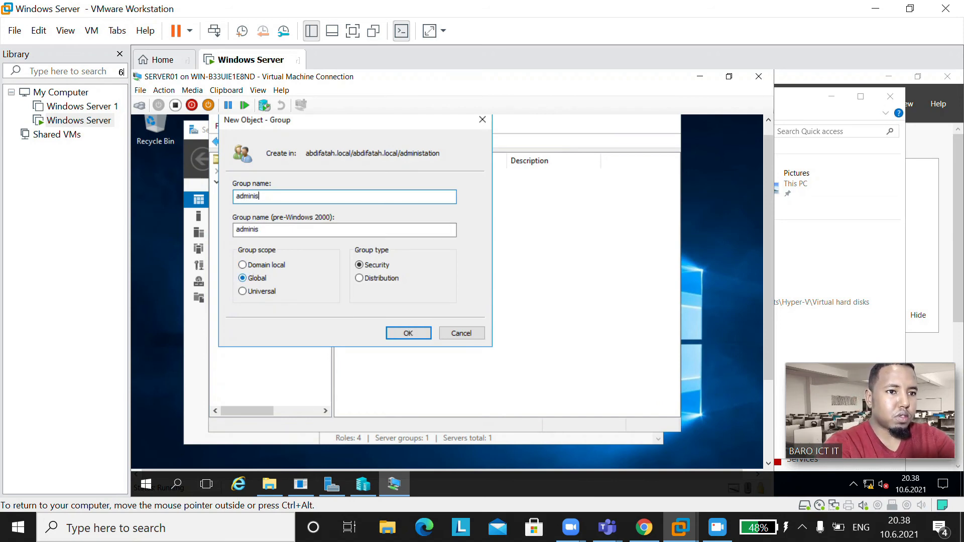
text(tratoion)
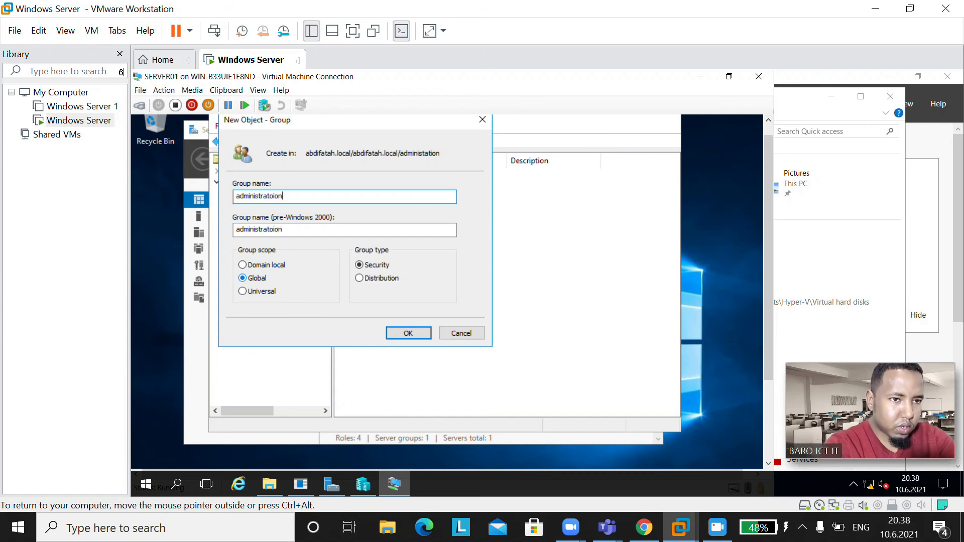
key(BackSpace)
key(BackSpace)
key(BackSpace)
key(BackSpace)
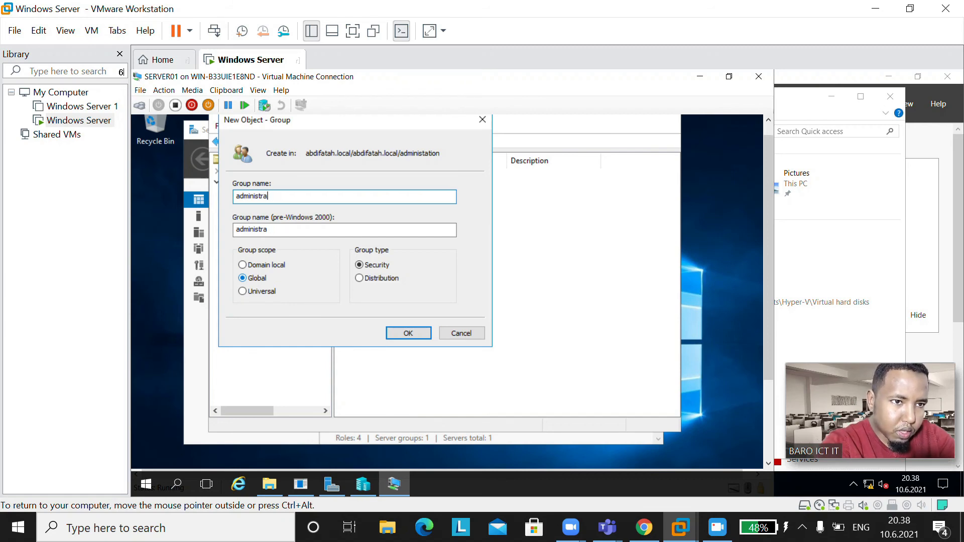
text(tion.)
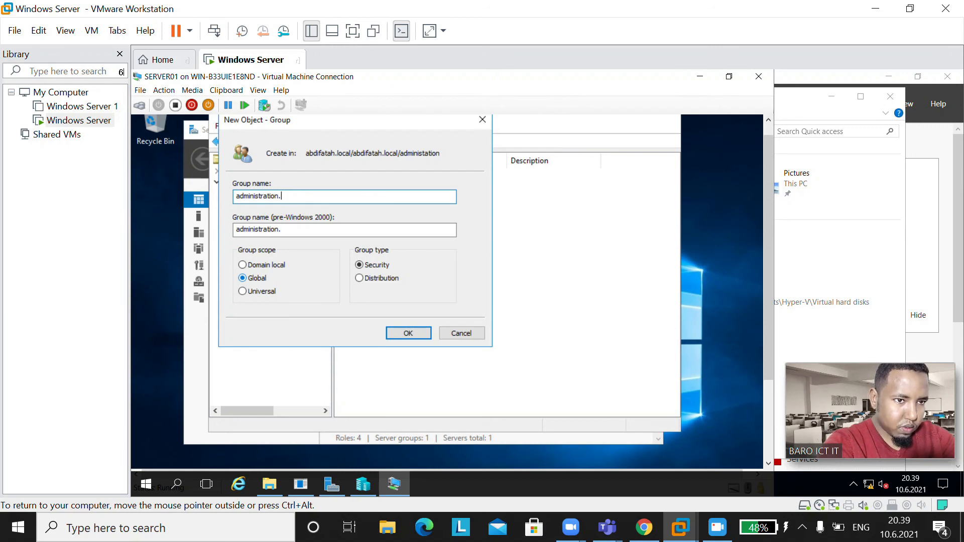
text(gl)
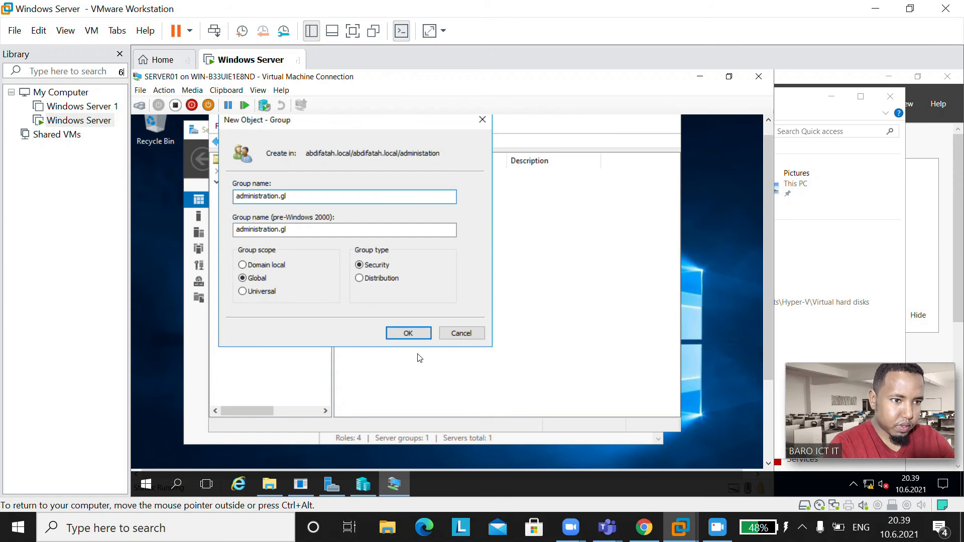
click(409, 334)
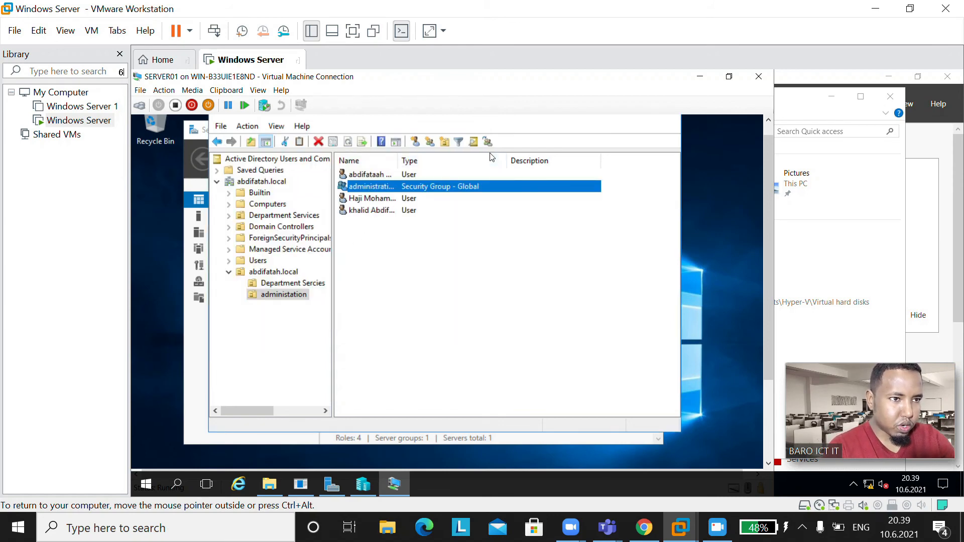
Step: Create a group named adminstration.dl with Domain local scope and Security type in administation
click(430, 142)
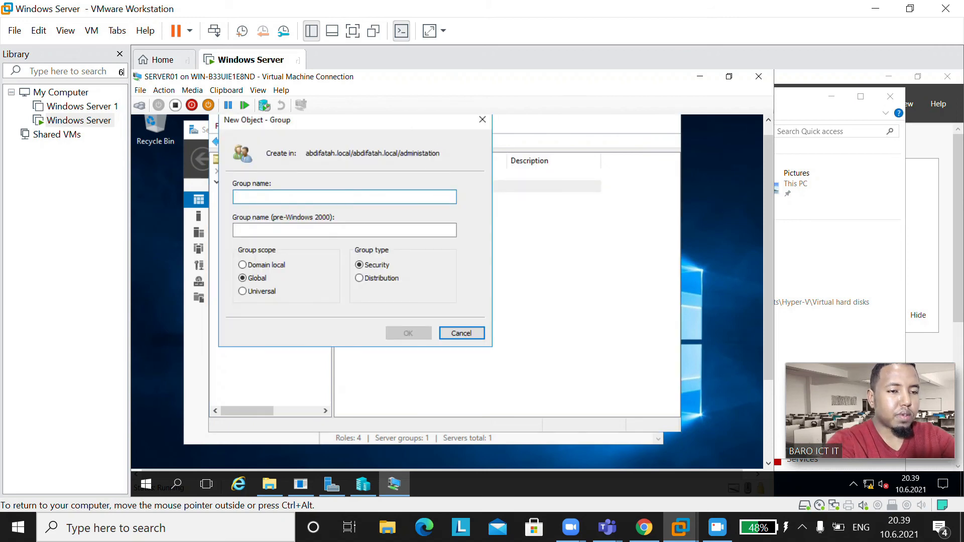
text(d)
key(BackSpace)
text(ad)
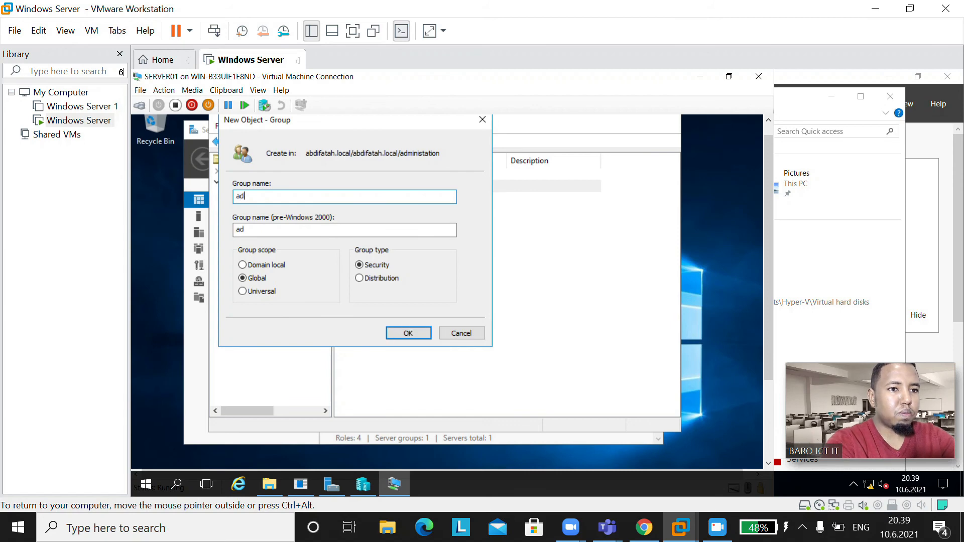
text(ministi)
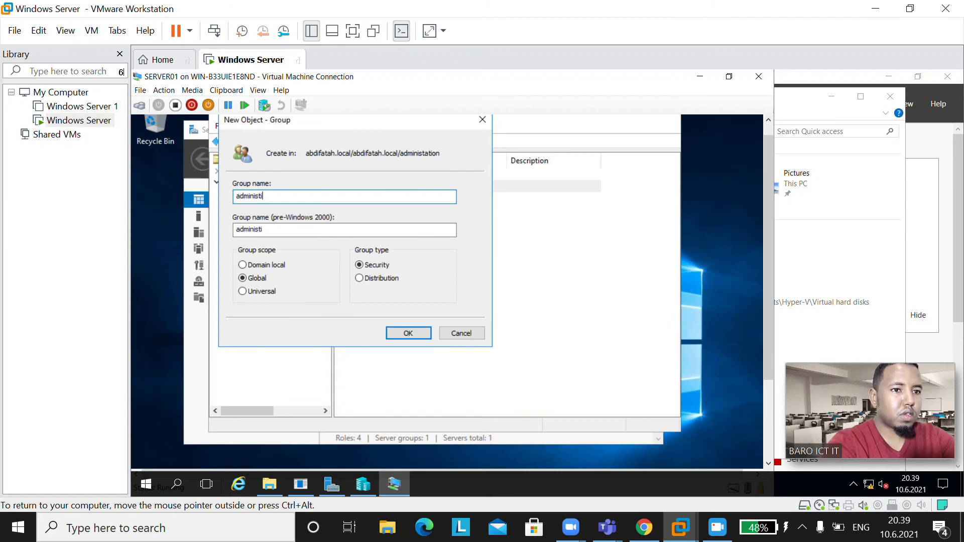
key(BackSpace)
key(BackSpace)
key(BackSpace)
key(BackSpace)
key(BackSpace)
key(BackSpace)
key(BackSpace)
key(BackSpace)
text(amin)
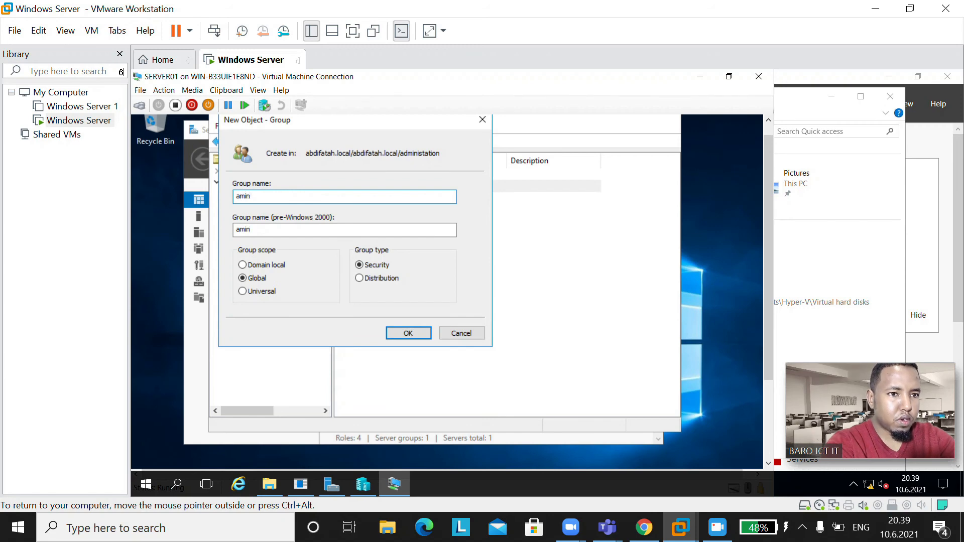
key(BackSpace)
key(BackSpace)
key(BackSpace)
text(adminstration.)
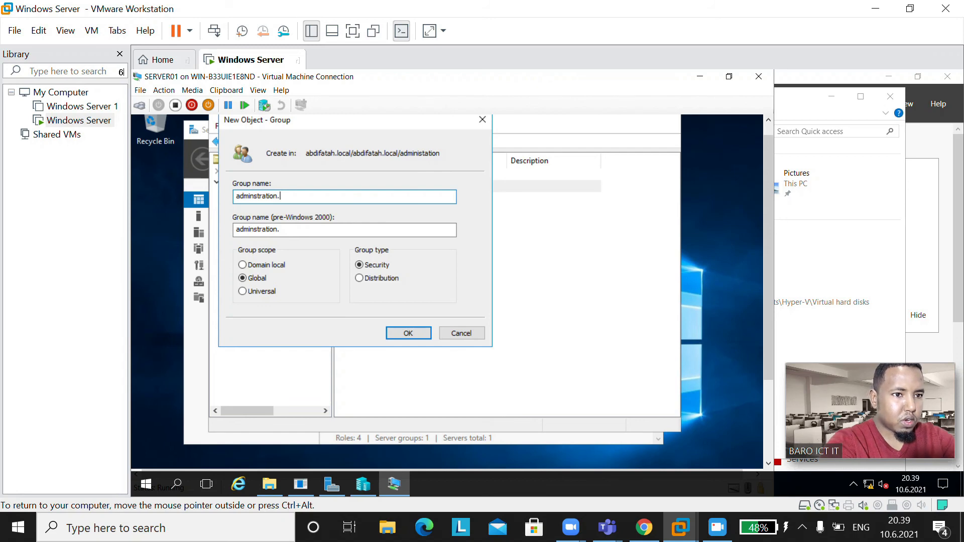
text(dl)
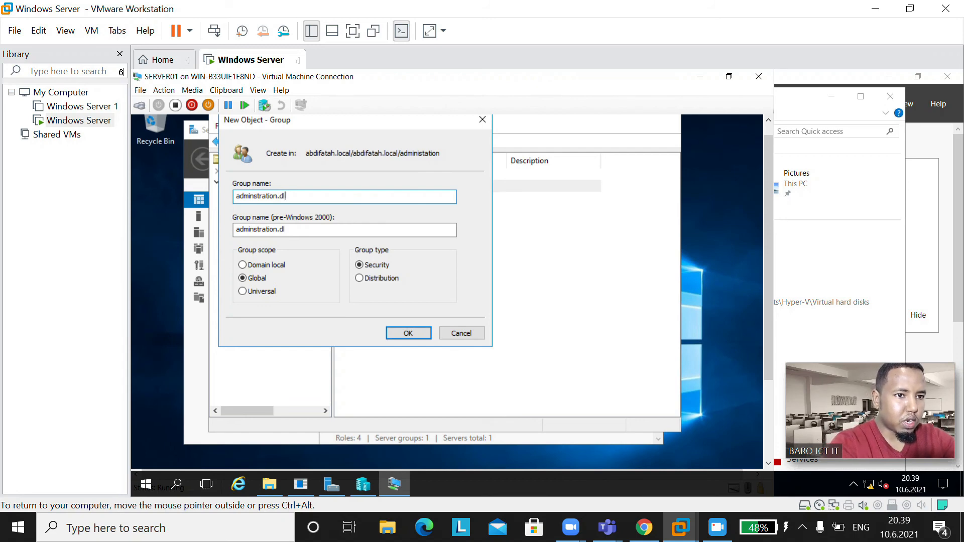
click(262, 267)
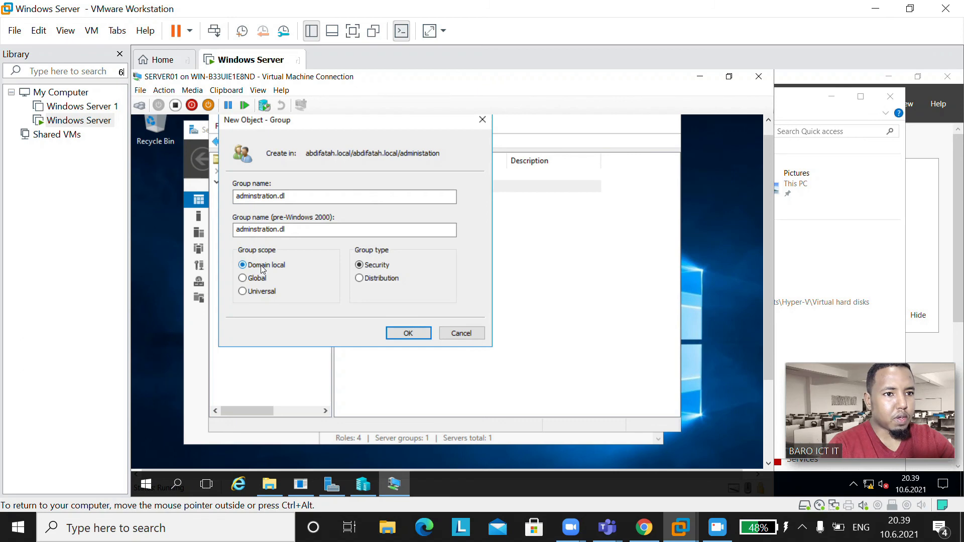
click(408, 331)
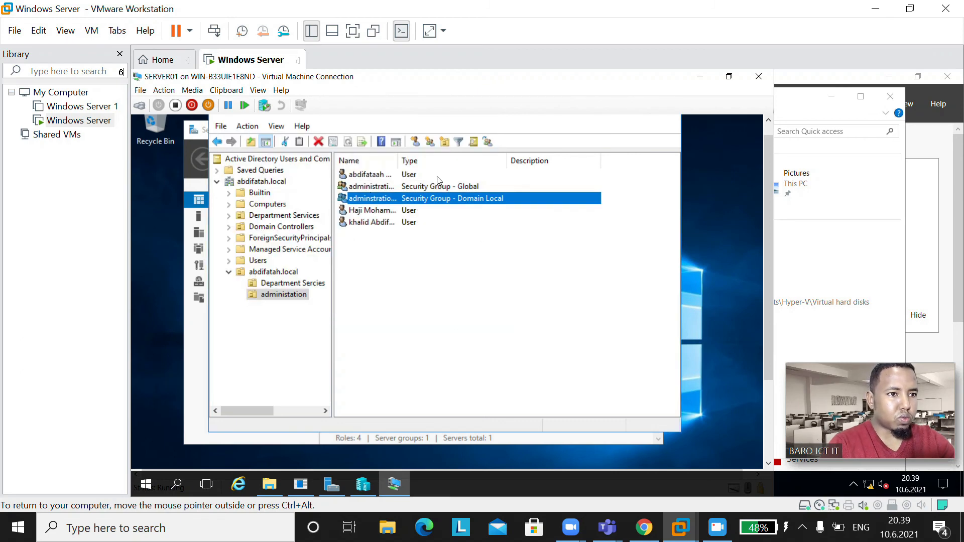
Step: Open the Add to a group dialog for the administation OU's global group
click(387, 187)
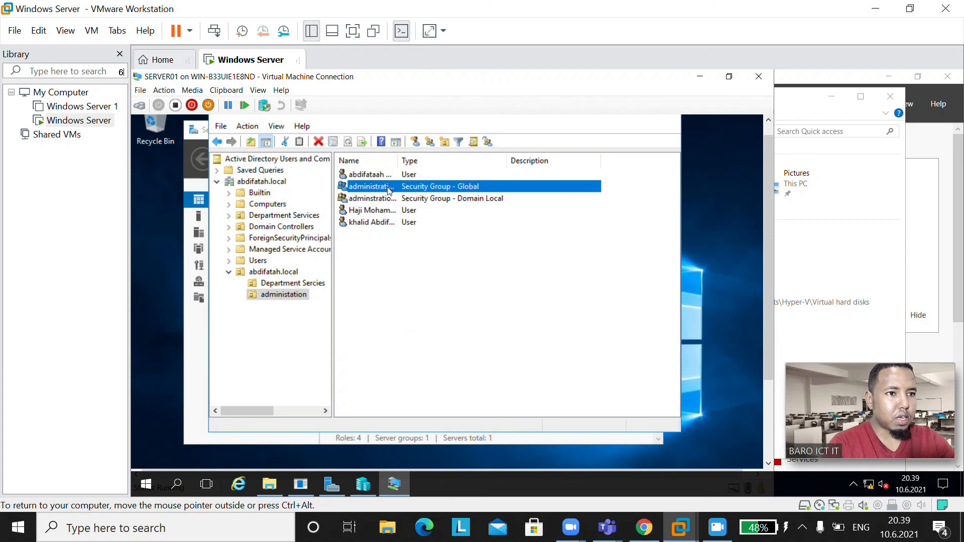
right_click(388, 189)
click(412, 197)
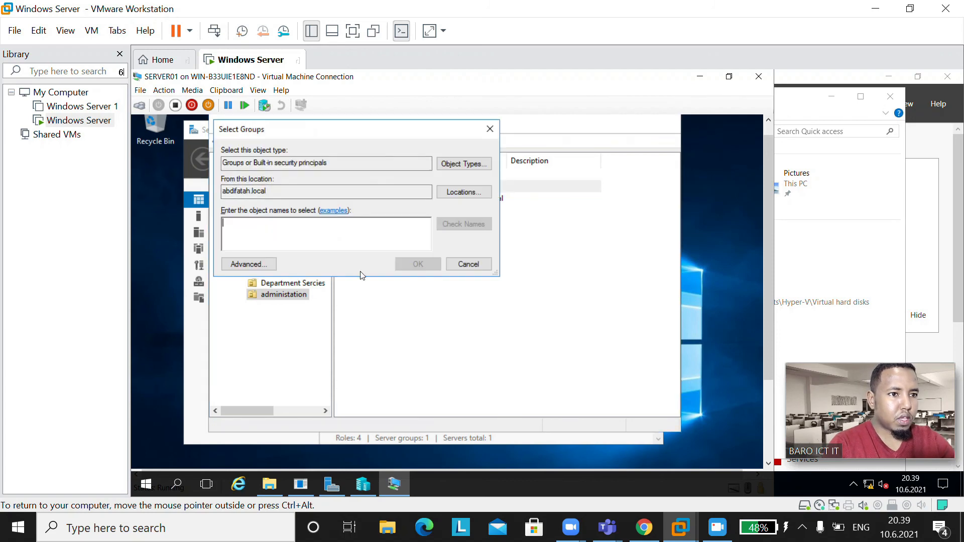
drag(378, 135, 474, 264)
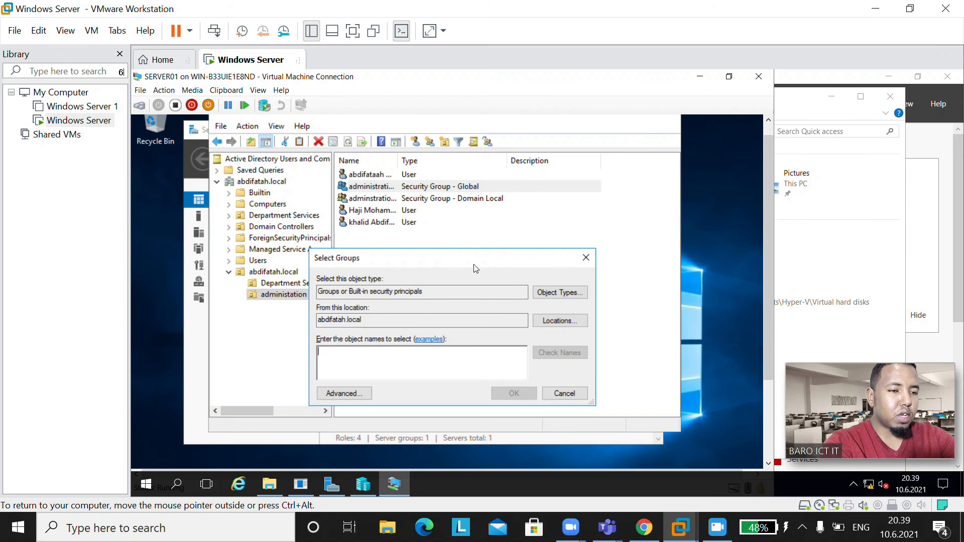
Step: Check the name adminstations.dl, dismiss the Name Not Found error, and open the Advanced search
text(adminstatio)
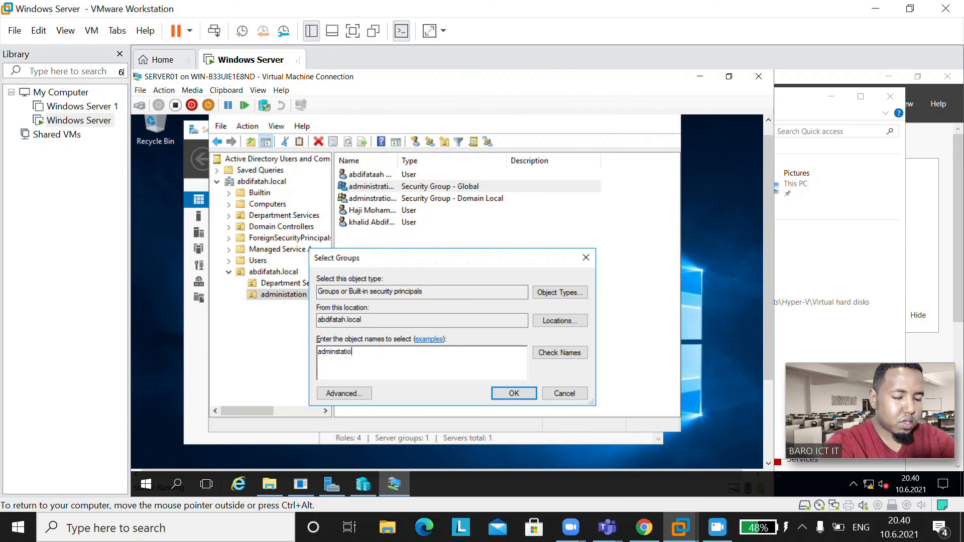
key(BackSpace)
key(BackSpace)
key(BackSpace)
key(BackSpace)
key(BackSpace)
key(BackSpace)
key(BackSpace)
key(BackSpace)
key(BackSpace)
key(BackSpace)
text(admi)
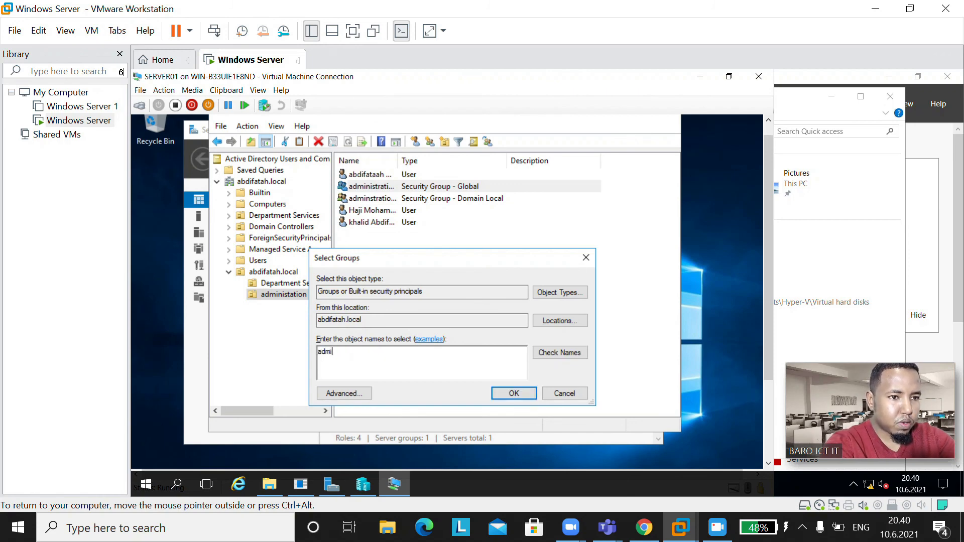
key(BackSpace)
key(BackSpace)
key(BackSpace)
key(BackSpace)
text(adminstations)
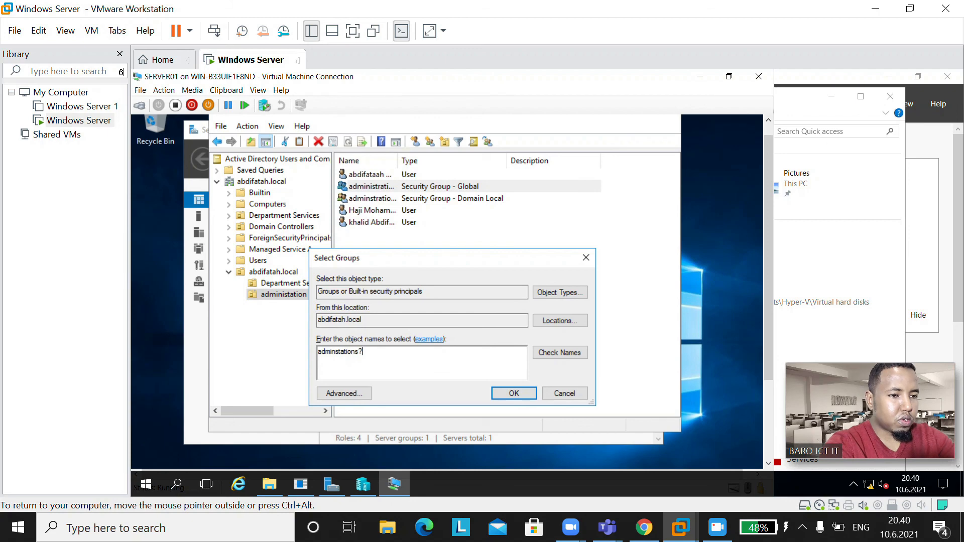
text(.dl)
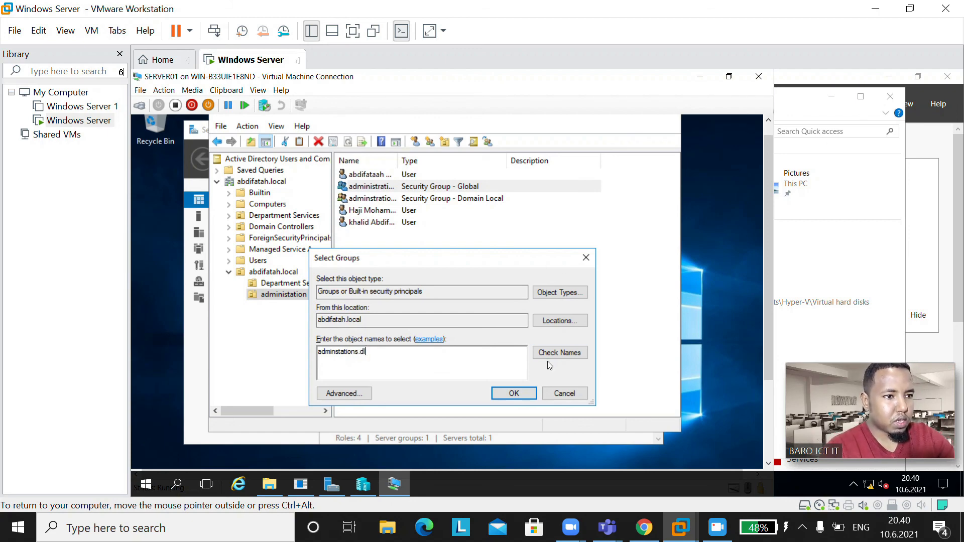
click(561, 353)
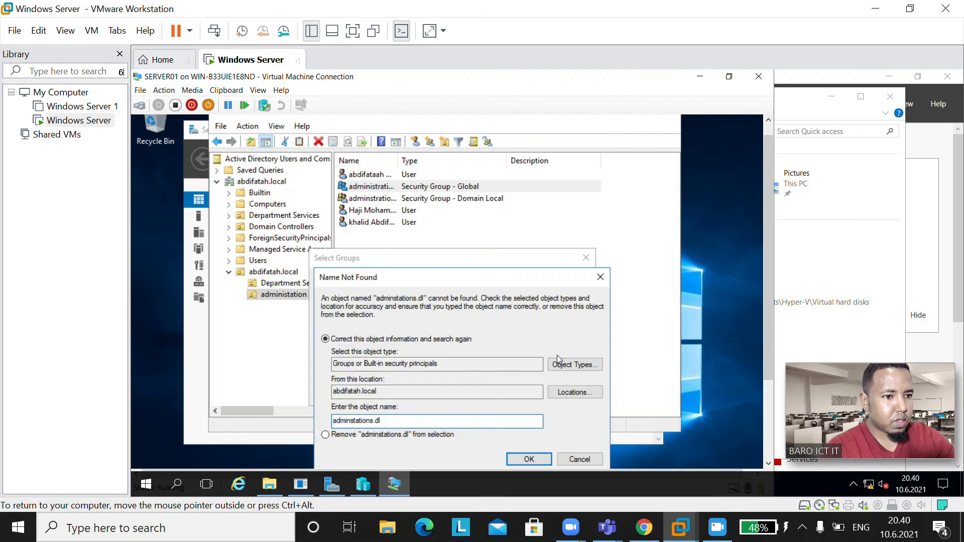
drag(549, 279, 580, 109)
click(626, 123)
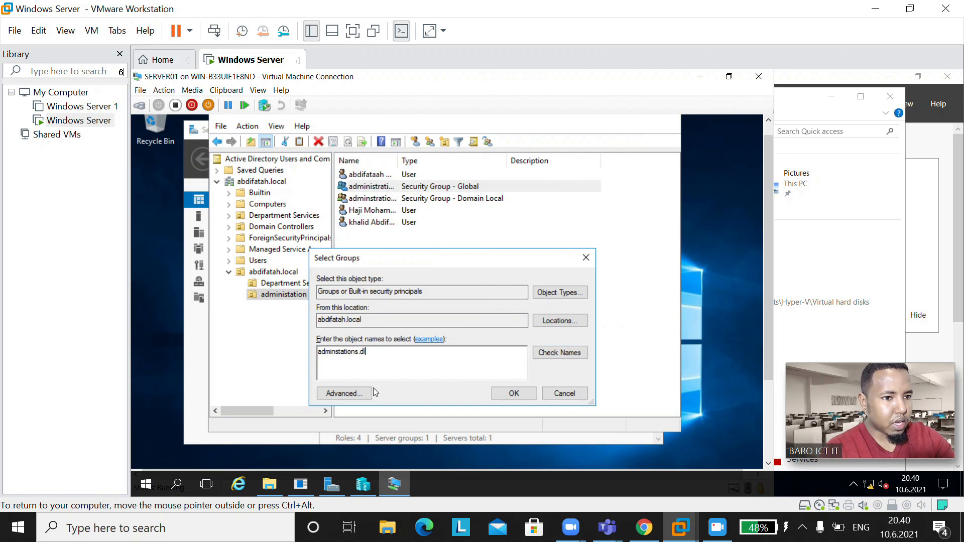
click(355, 391)
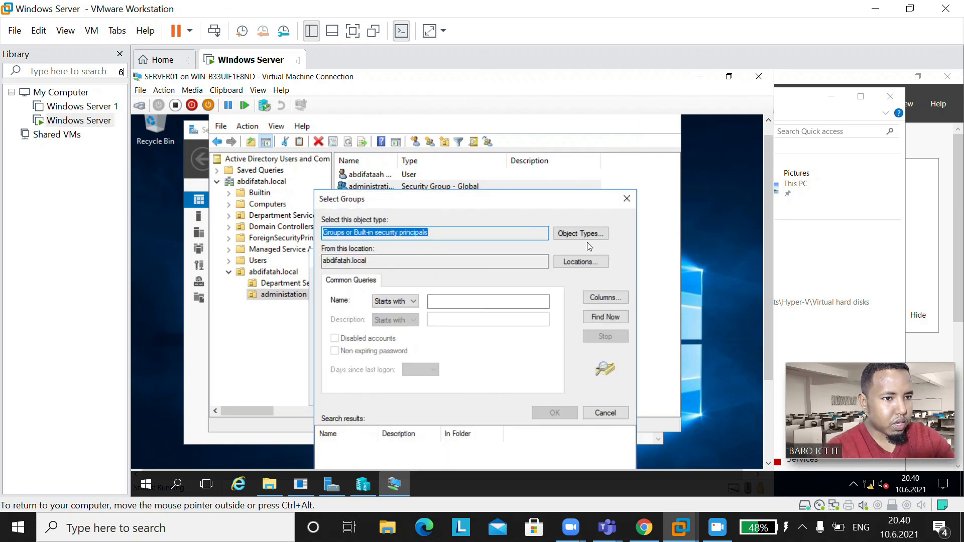
Step: List all groups in abdifatah.local and pick administration.gl from the search results
click(604, 317)
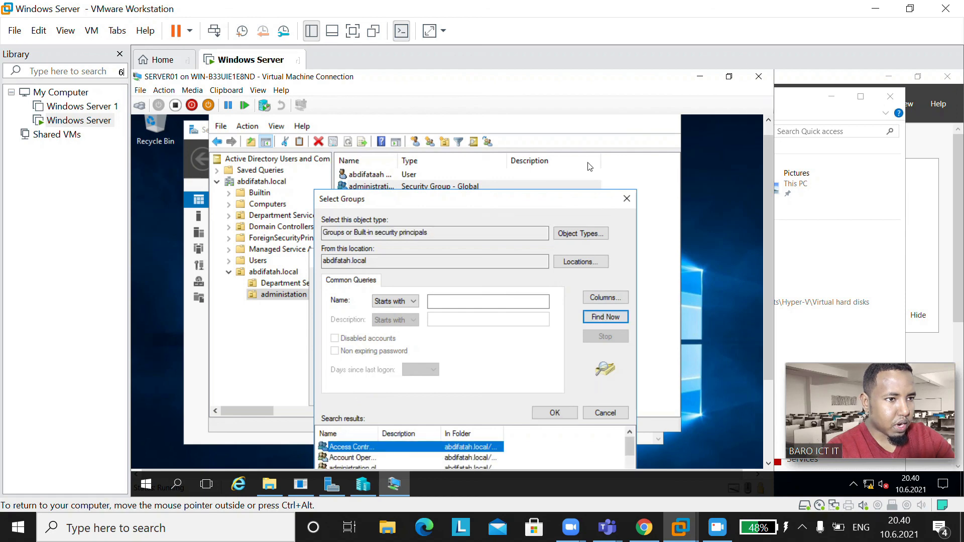
drag(582, 205, 589, 117)
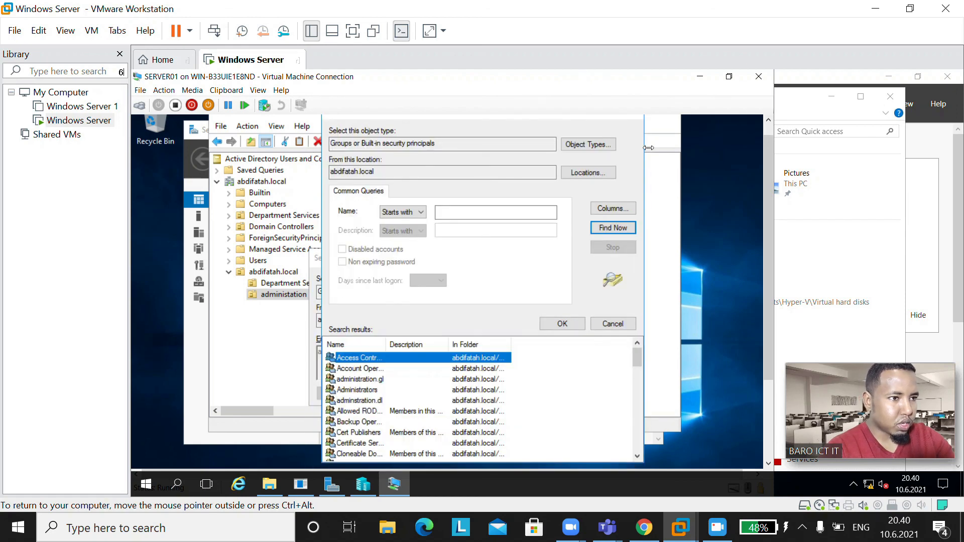
drag(637, 359, 636, 373)
drag(386, 344, 468, 334)
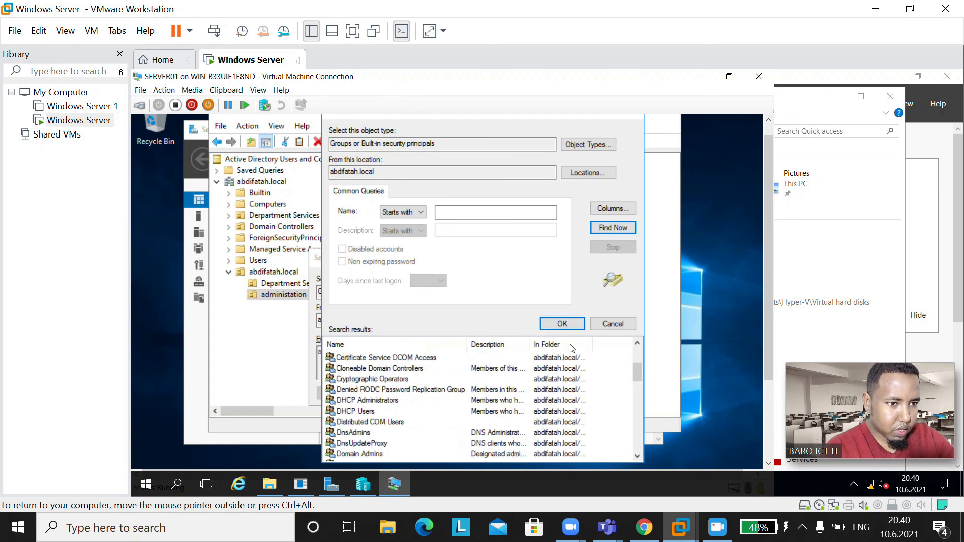
drag(639, 371, 666, 359)
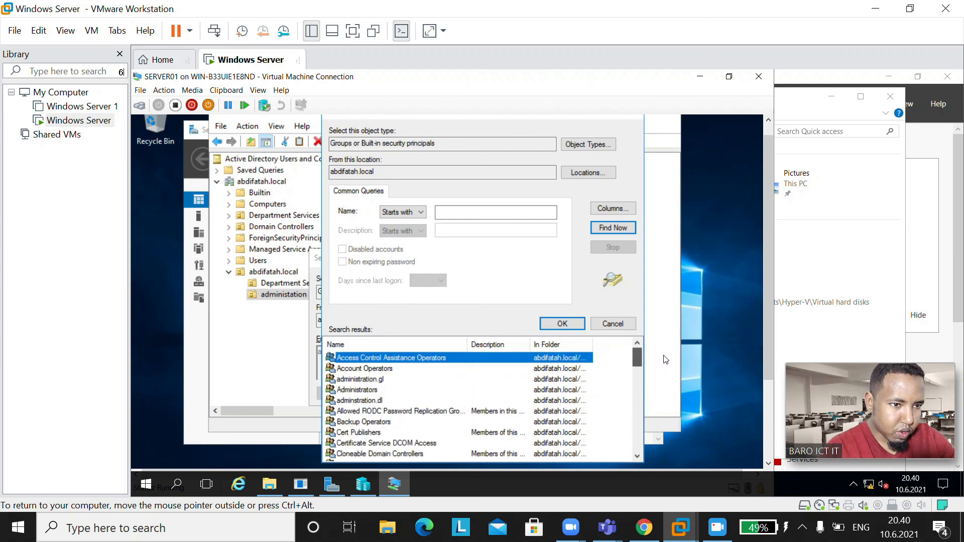
click(359, 380)
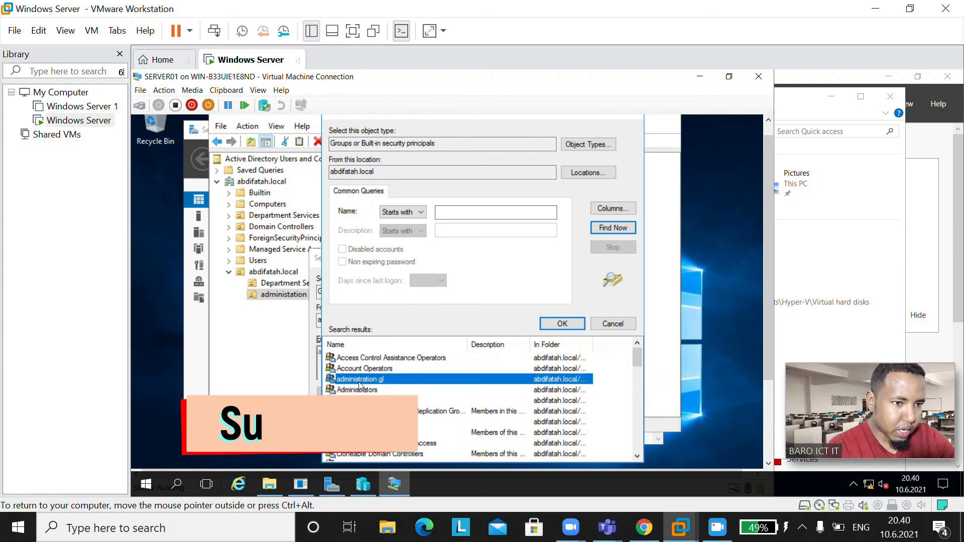
double_click(360, 380)
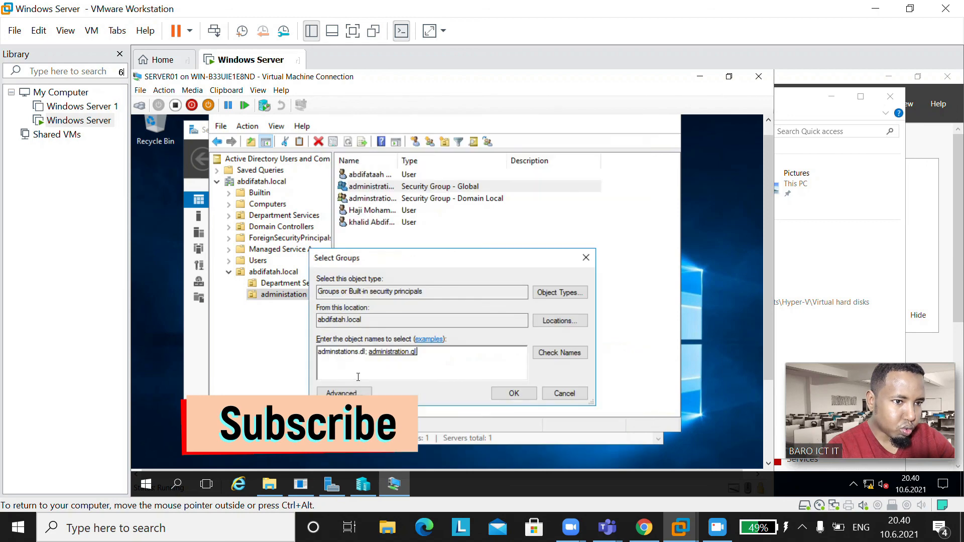
Step: Remove the misspelled adminstations.dl entry, confirm the group addition, and show Department Sercies' contents
click(369, 353)
key(BackSpace)
key(BackSpace)
key(BackSpace)
key(BackSpace)
key(BackSpace)
key(BackSpace)
key(BackSpace)
key(BackSpace)
key(BackSpace)
key(BackSpace)
key(BackSpace)
key(BackSpace)
key(BackSpace)
key(BackSpace)
key(BackSpace)
key(BackSpace)
key(BackSpace)
key(BackSpace)
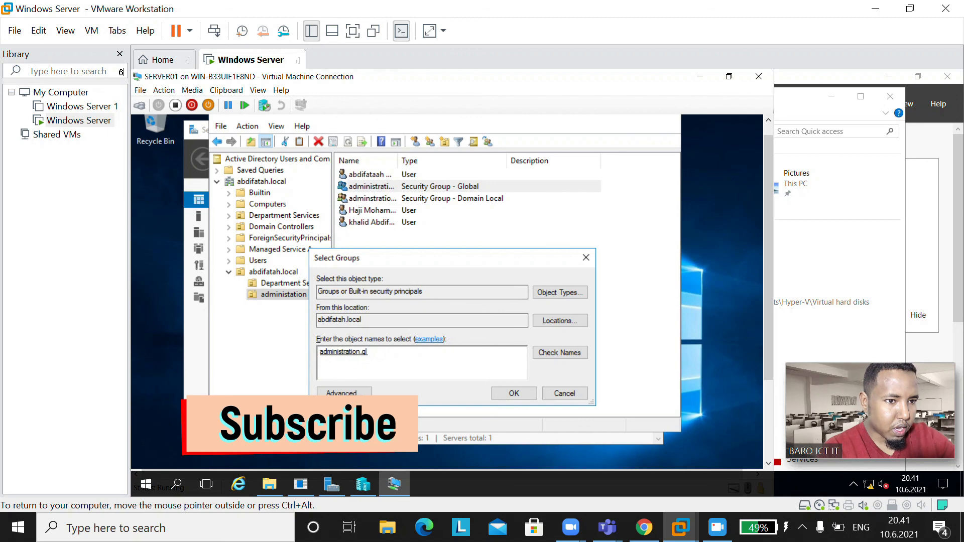
click(497, 396)
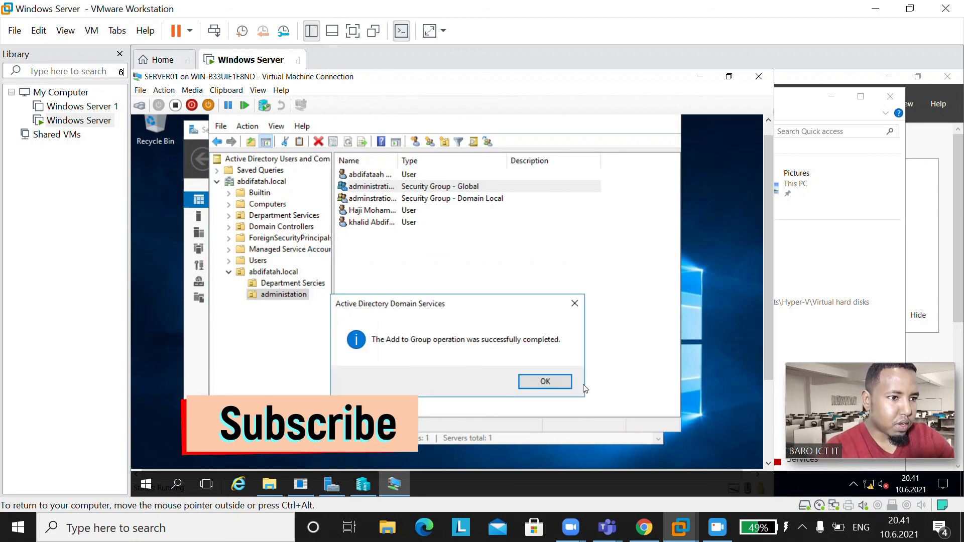
click(549, 384)
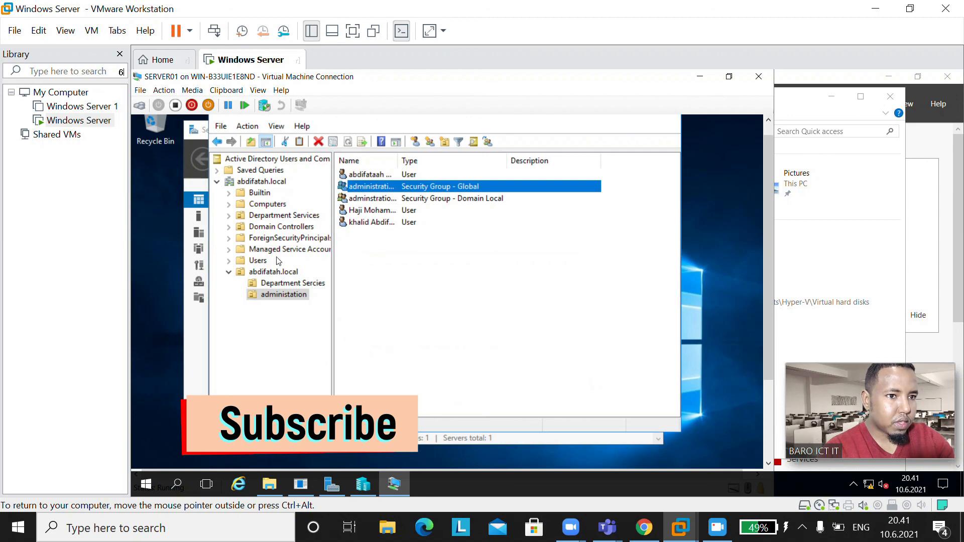
click(289, 284)
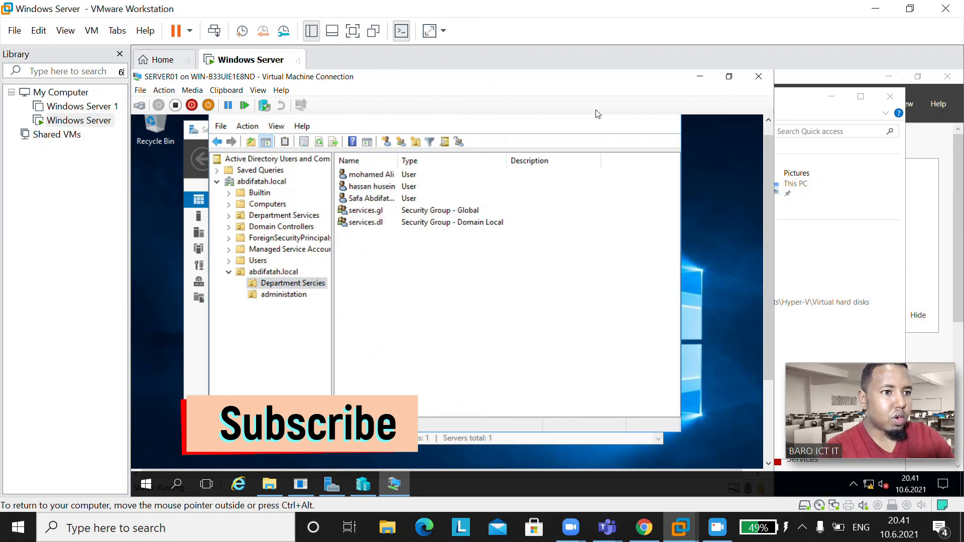